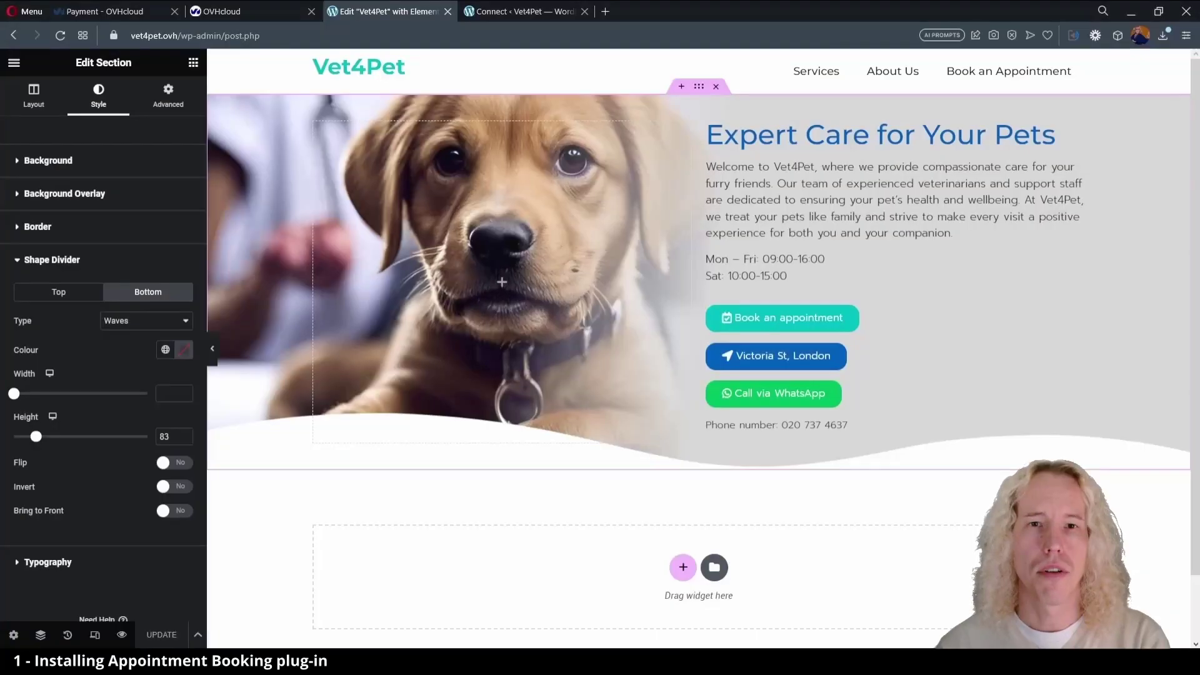
- Leave the Elementor editor and go to the Add Plugins page
left_click(13, 62)
left_click(47, 301)
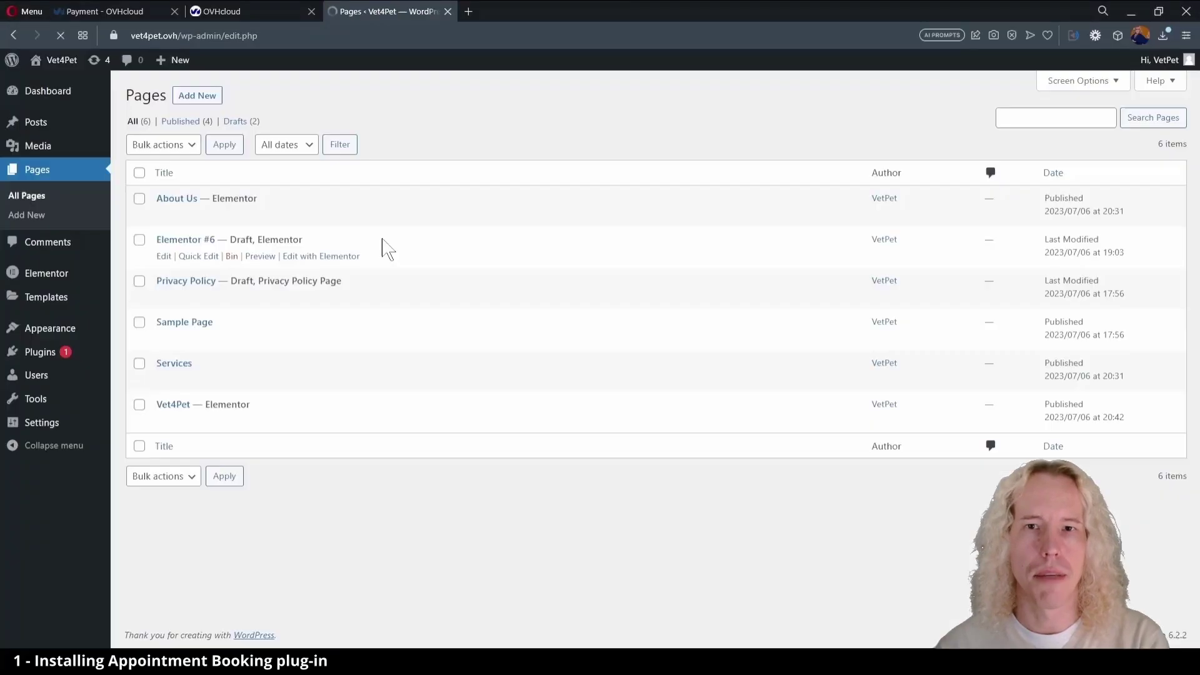
left_click(28, 351)
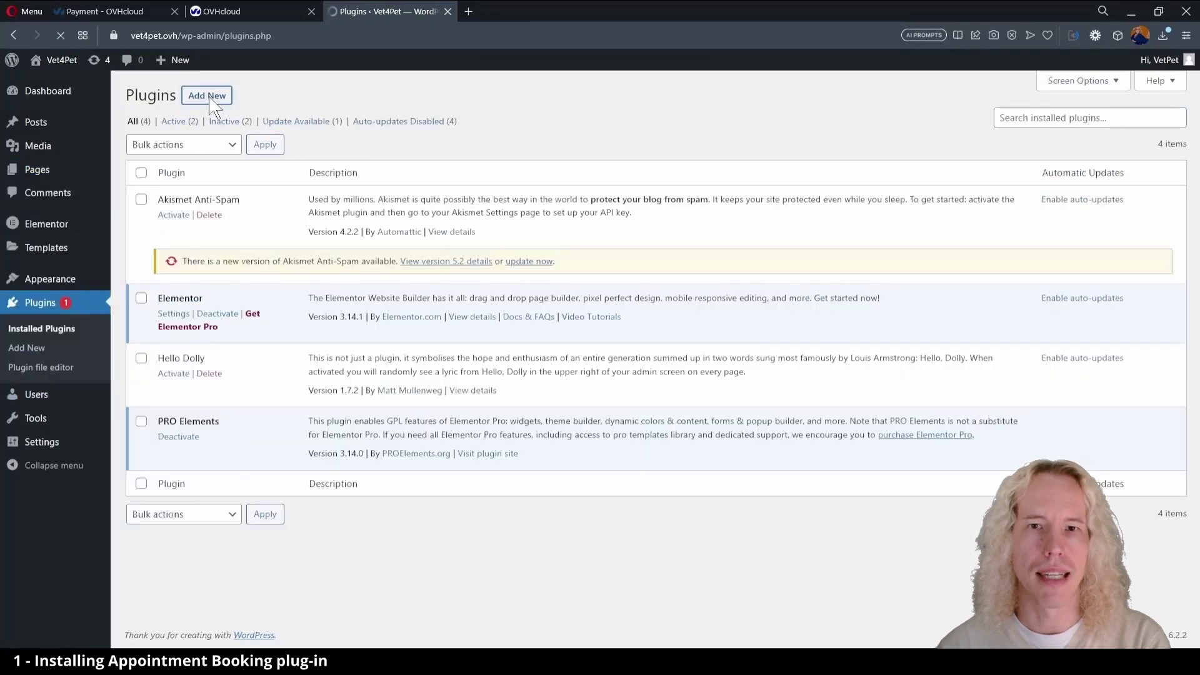
left_click(207, 95)
- Search for 'Amelia' and install the Amelia booking plugin
left_click(1008, 133)
type("Amelia")
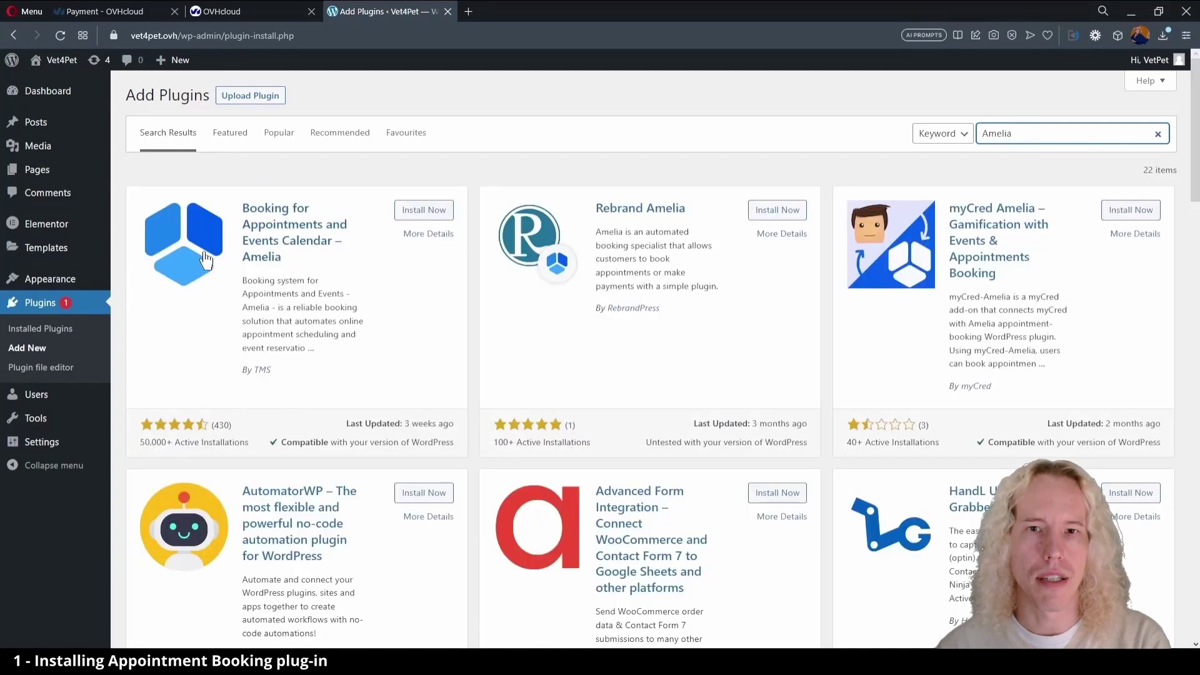
left_click(424, 213)
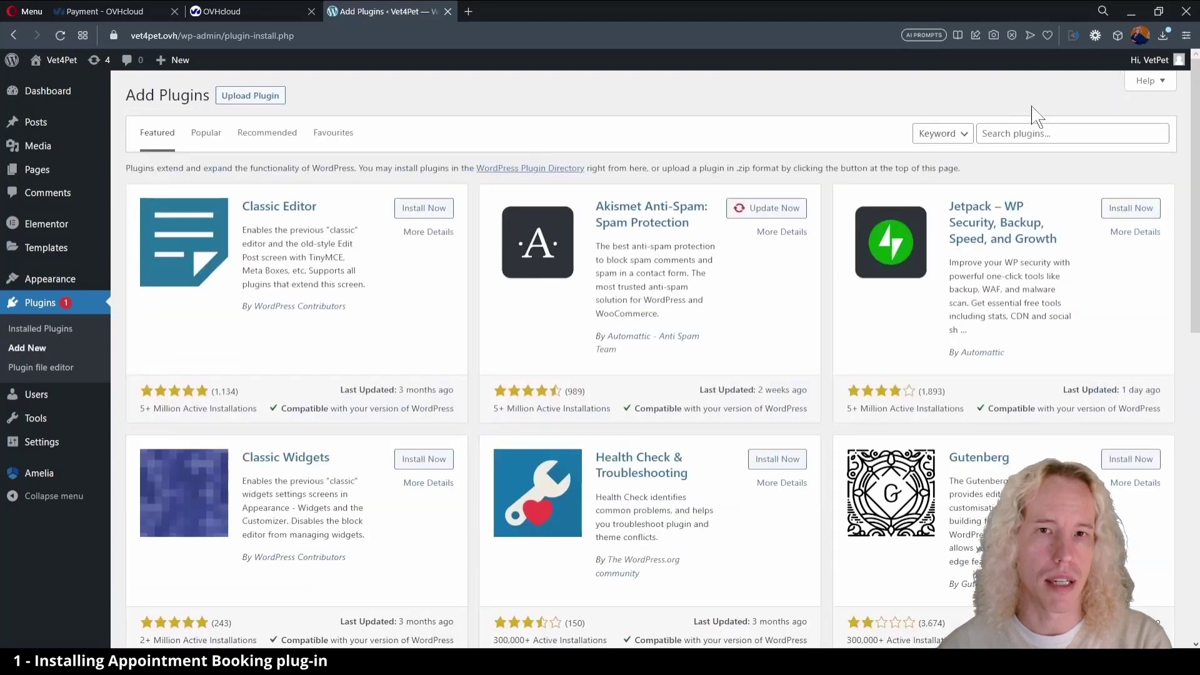
- Search for 'loco', then install and activate the Loco Translate plugin
left_click(1026, 127)
type("loco")
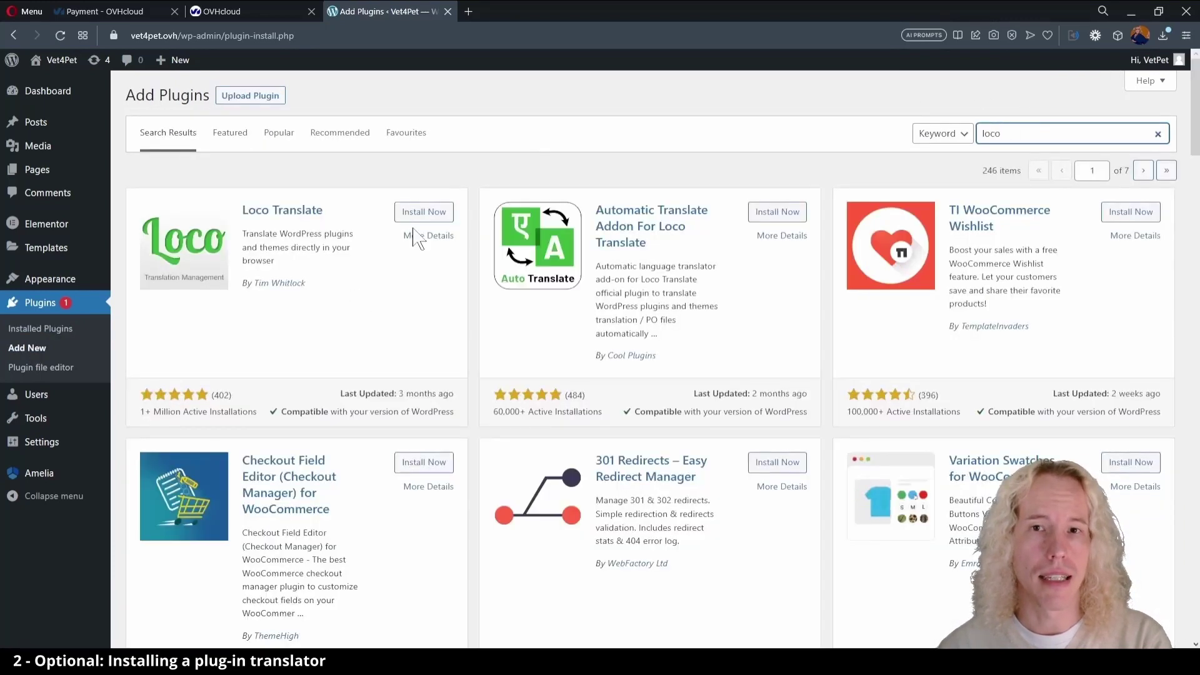
left_click(417, 212)
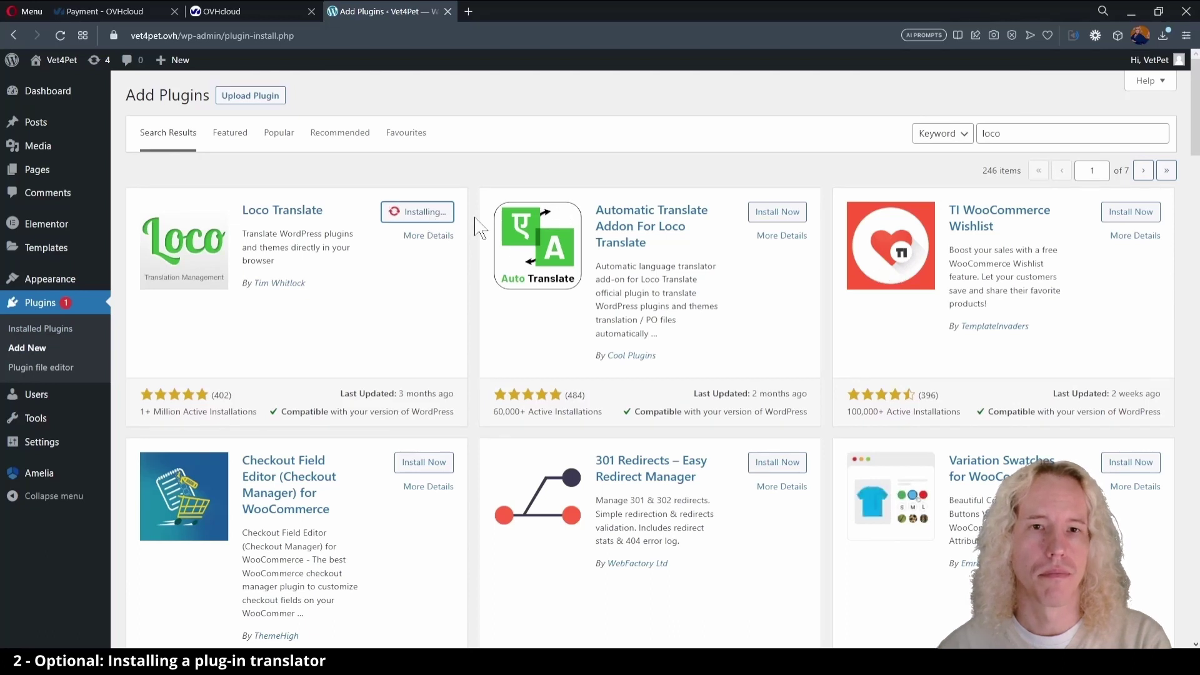
left_click(428, 213)
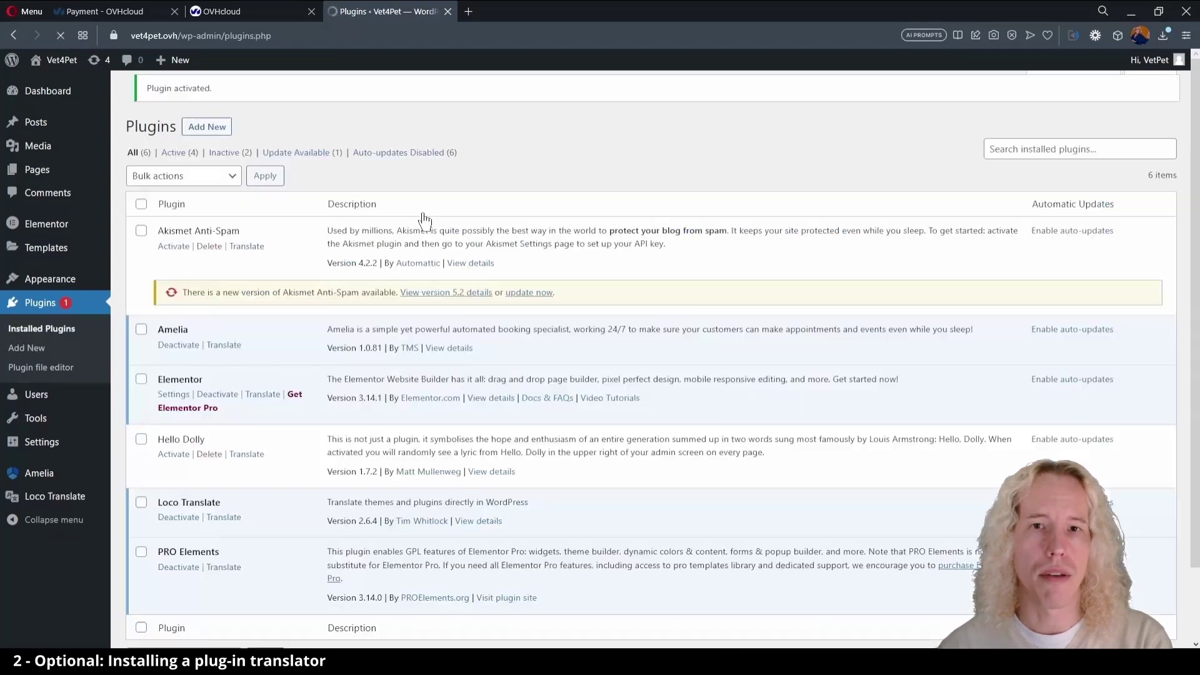
- Review the available translations for the Amelia plugin in Loco Translate
mouse_move(40, 503)
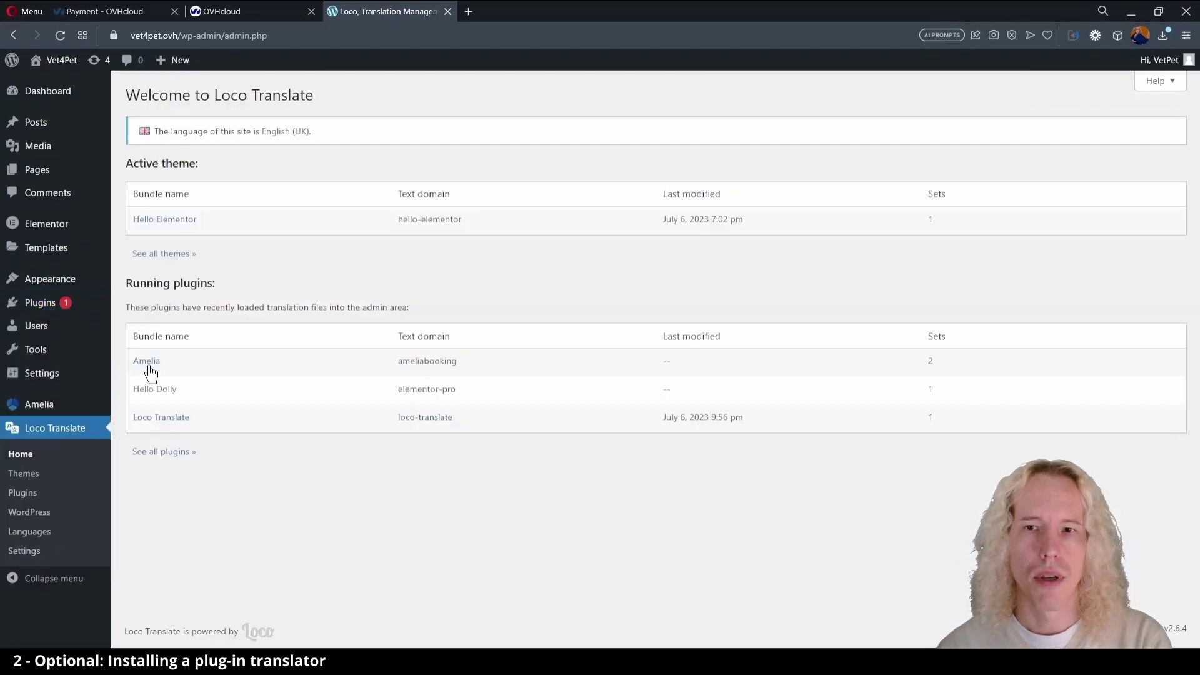
left_click(148, 363)
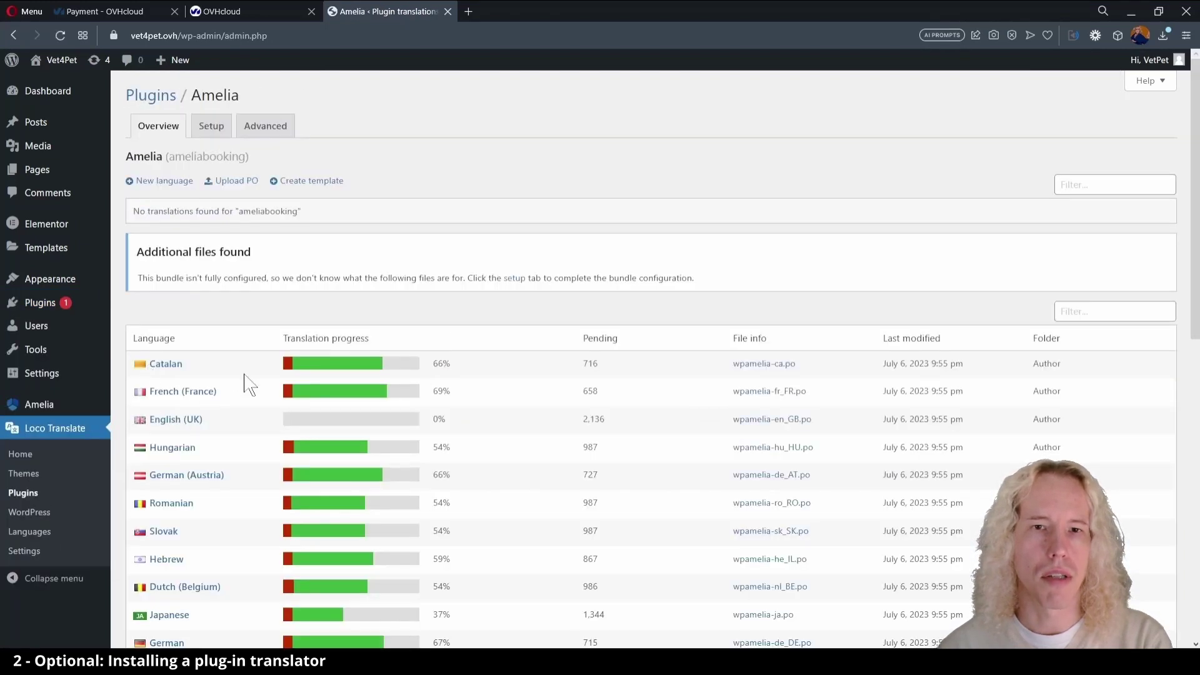
scroll(247, 378, "down", 5)
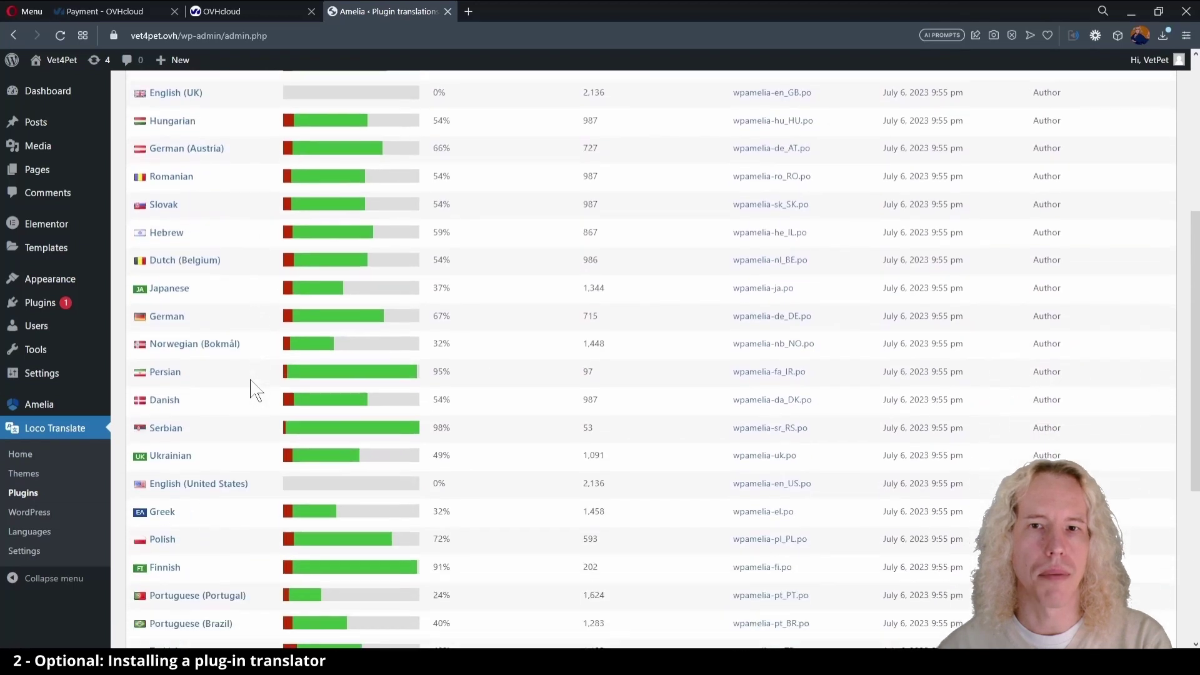
scroll(249, 388, "down", 2)
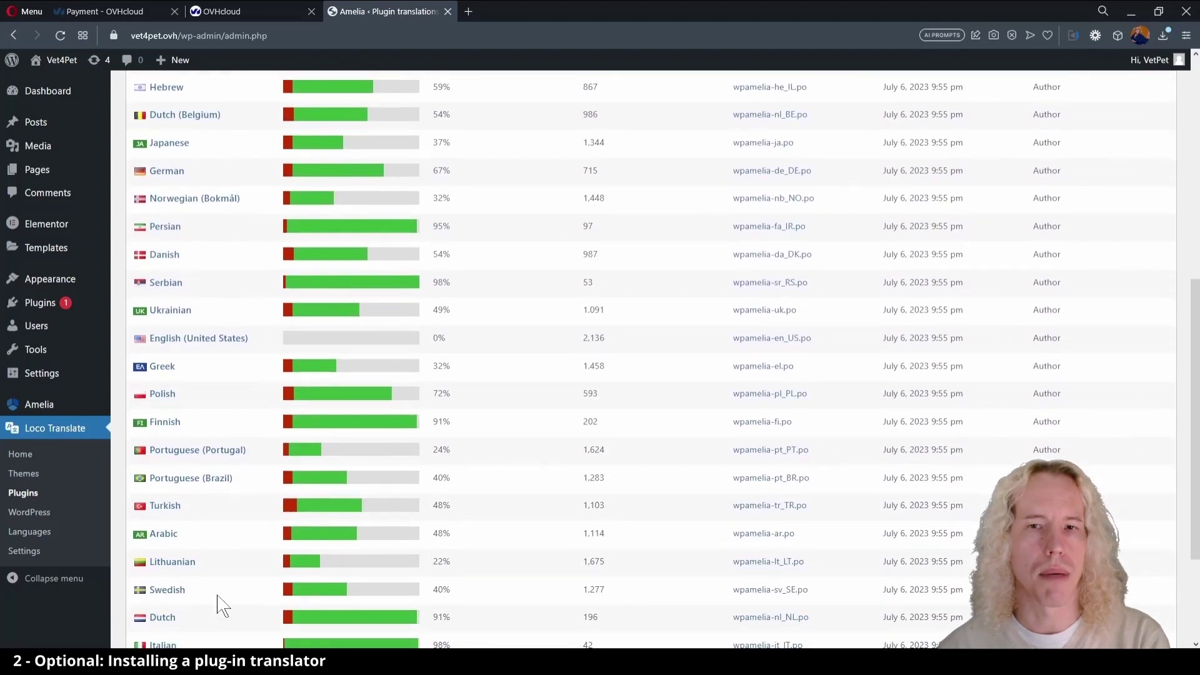
scroll(219, 603, "down", 3)
scroll(234, 390, "up", 8)
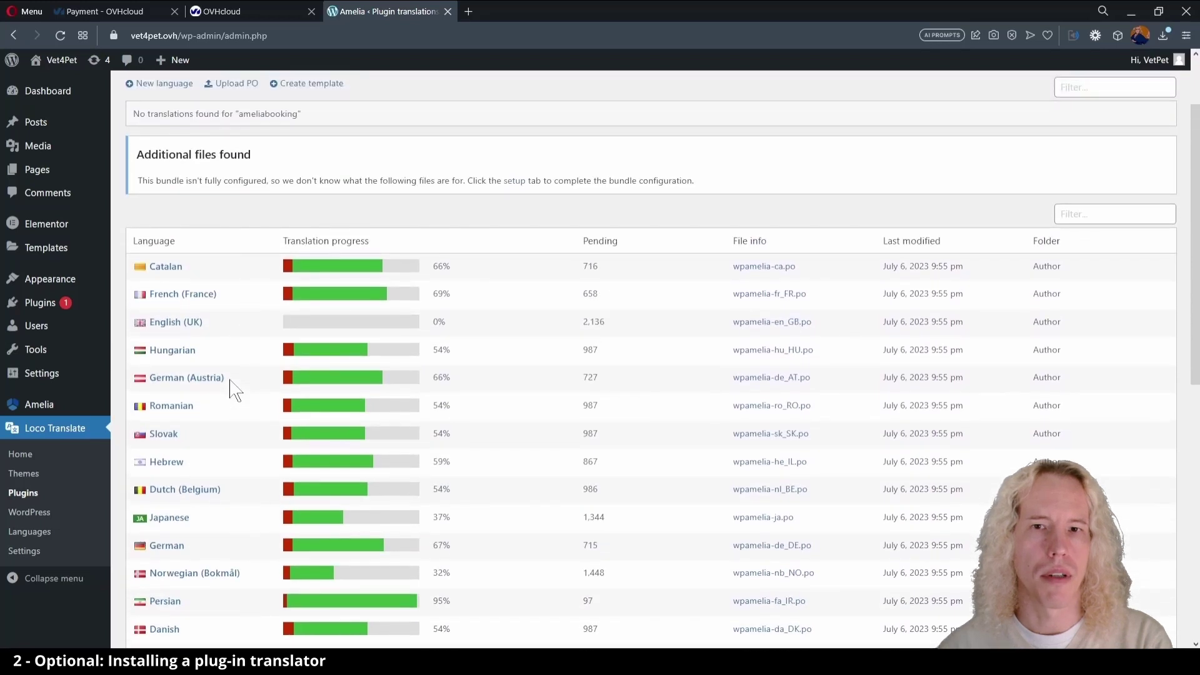
- Deactivate Loco Translate and confirm deleting it from the plugins list
left_click(55, 303)
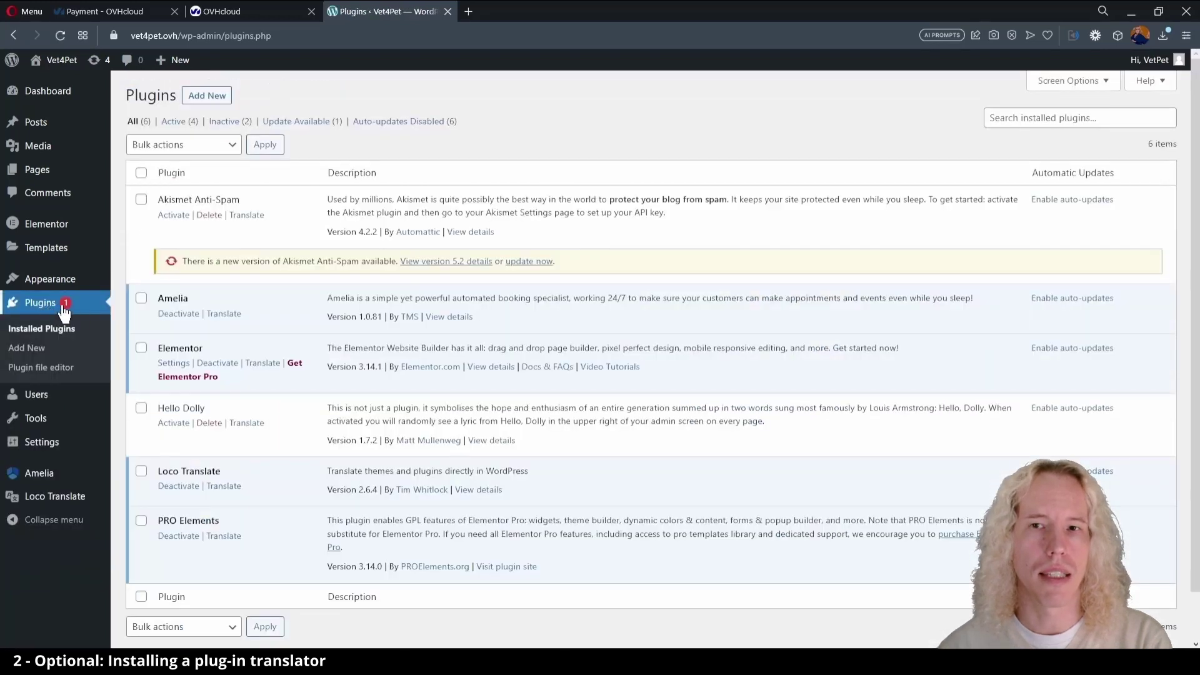
left_click(187, 487)
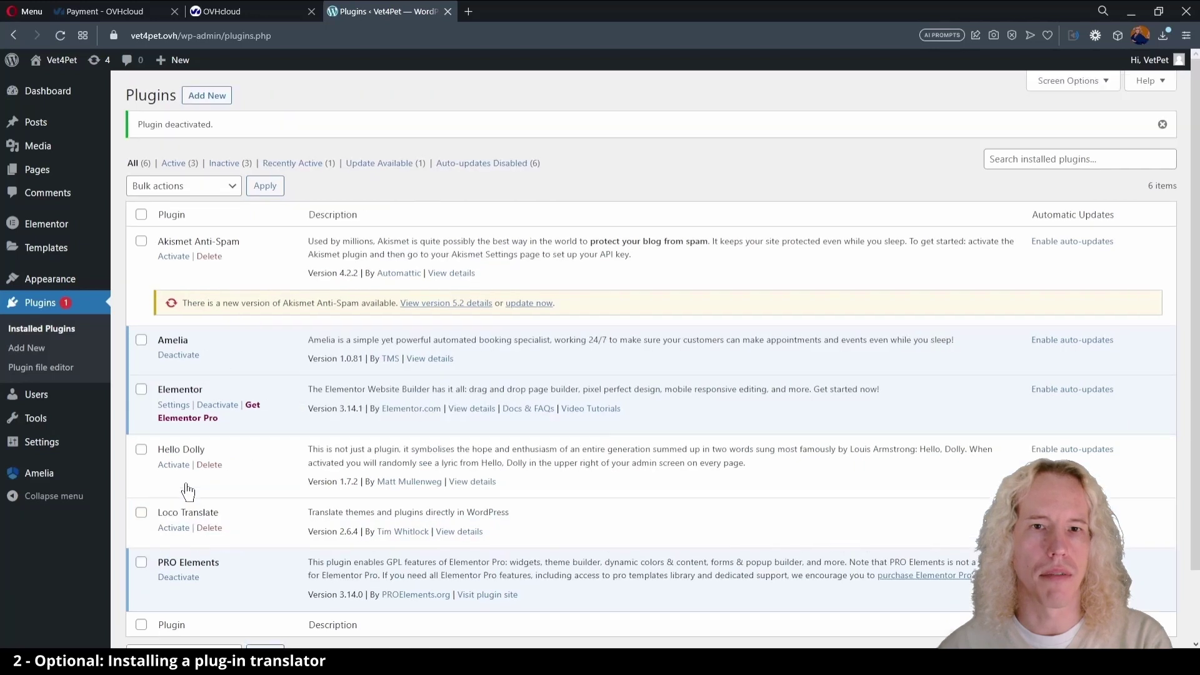
left_click(209, 528)
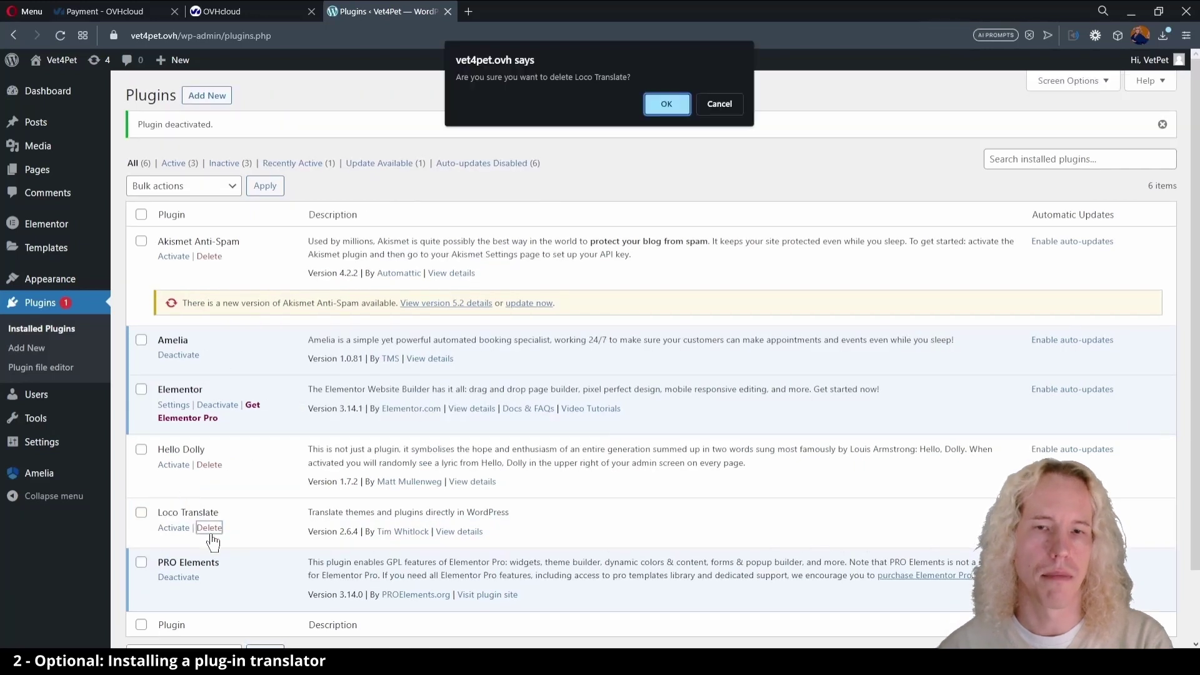
left_click(666, 103)
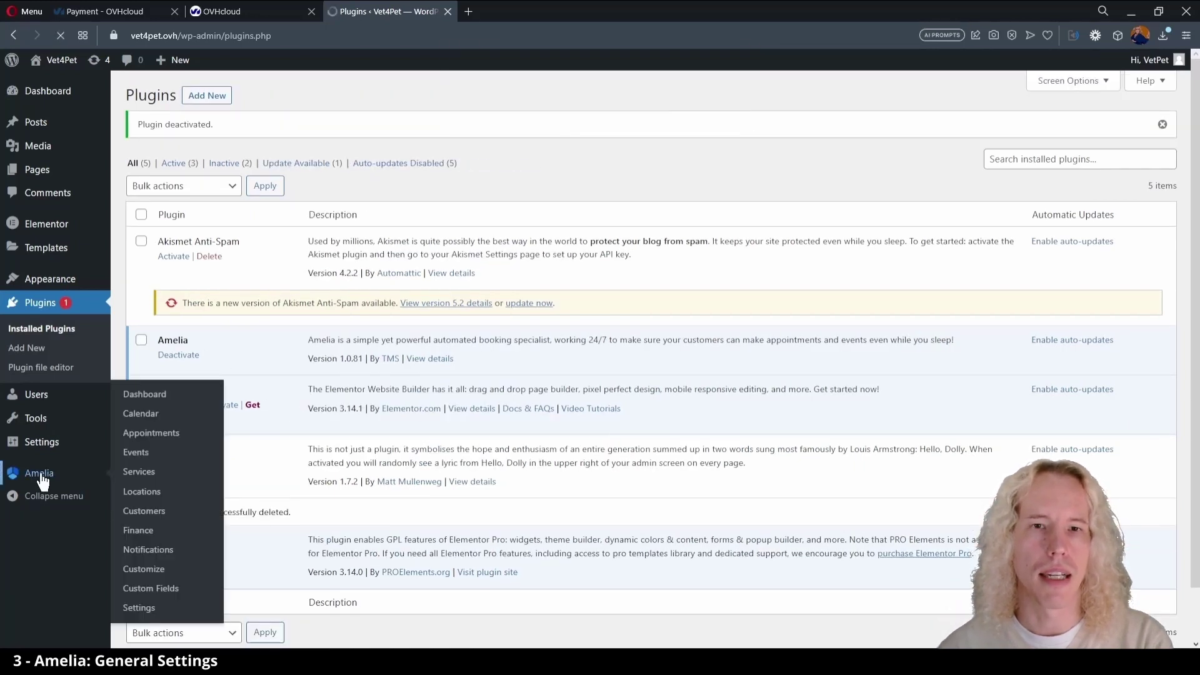
- Open Amelia's General settings, dismissing the Catalog 2.0 announcement
left_click(41, 480)
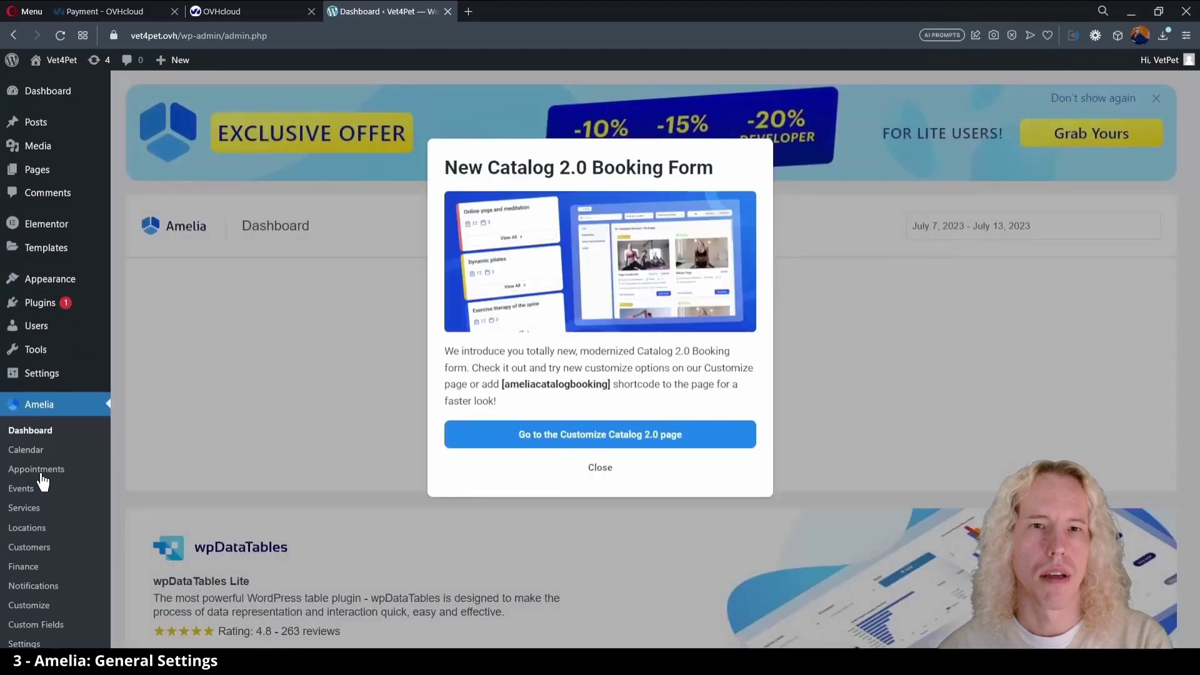
left_click(615, 473)
scroll(138, 372, "down", 3)
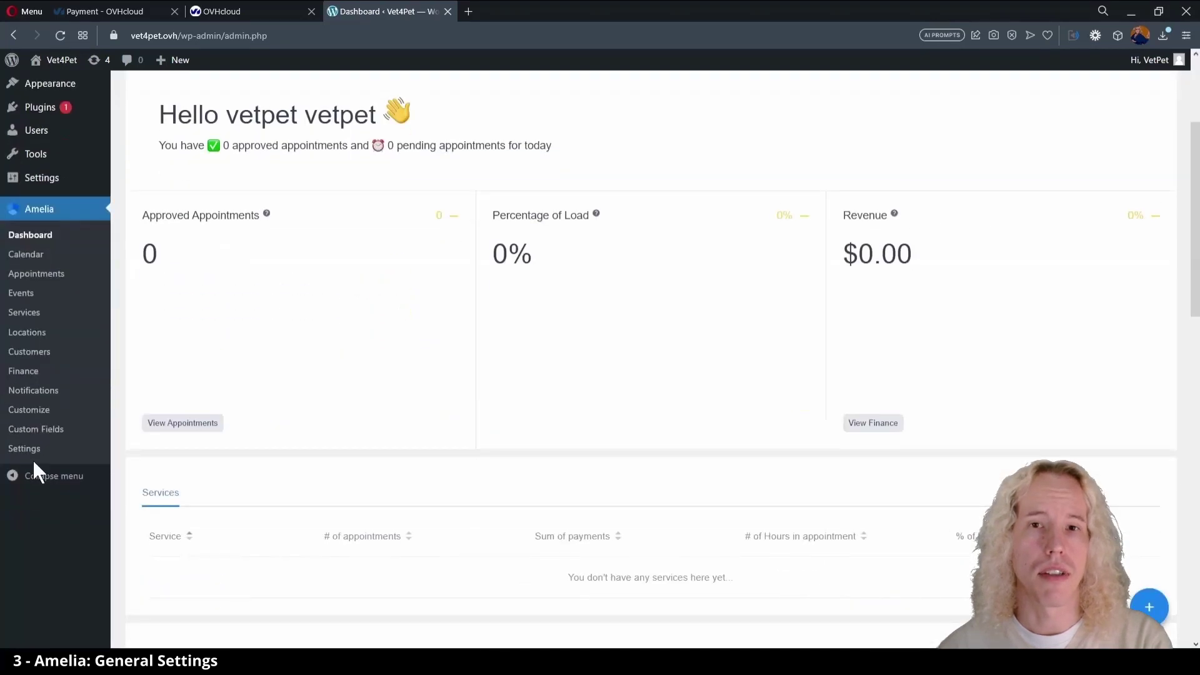
left_click(72, 445)
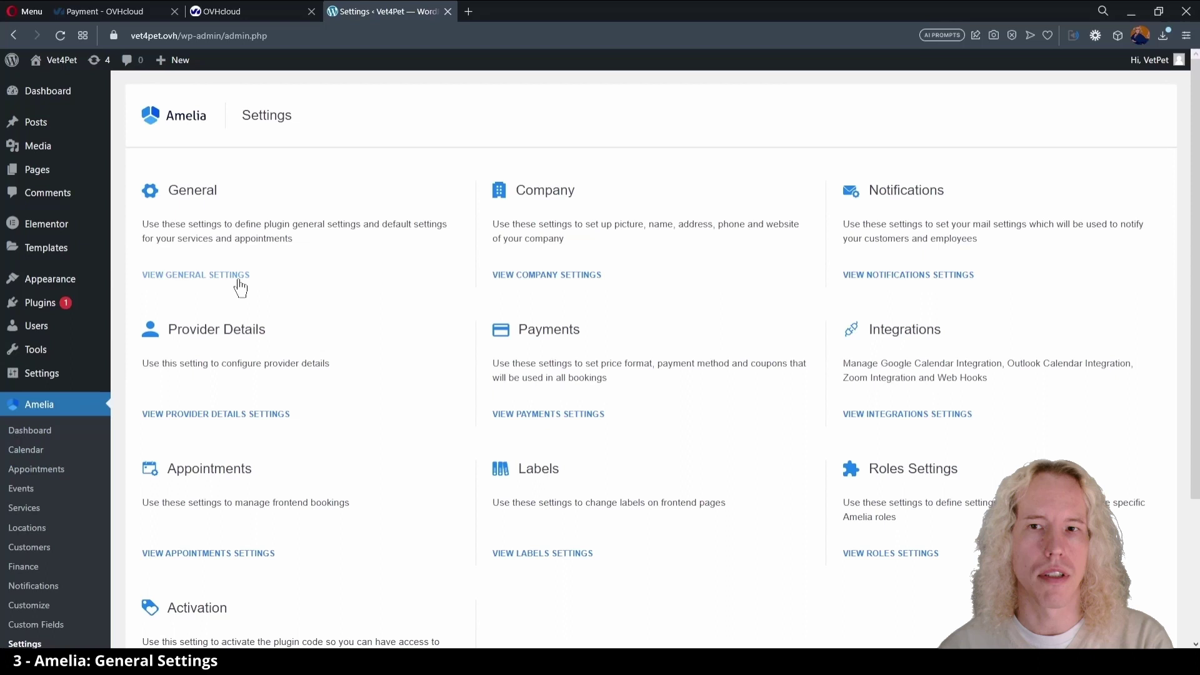
left_click(240, 281)
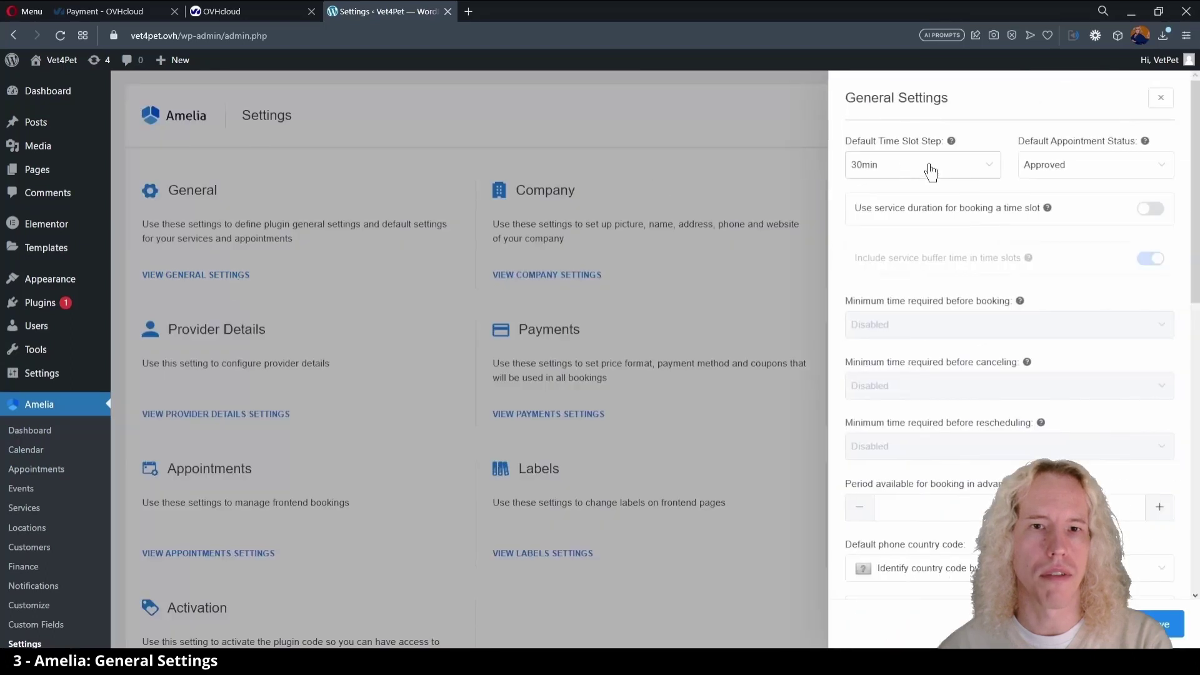
- Set a 15min time slot step, use service duration, and keep Approved as default status
left_click(929, 167)
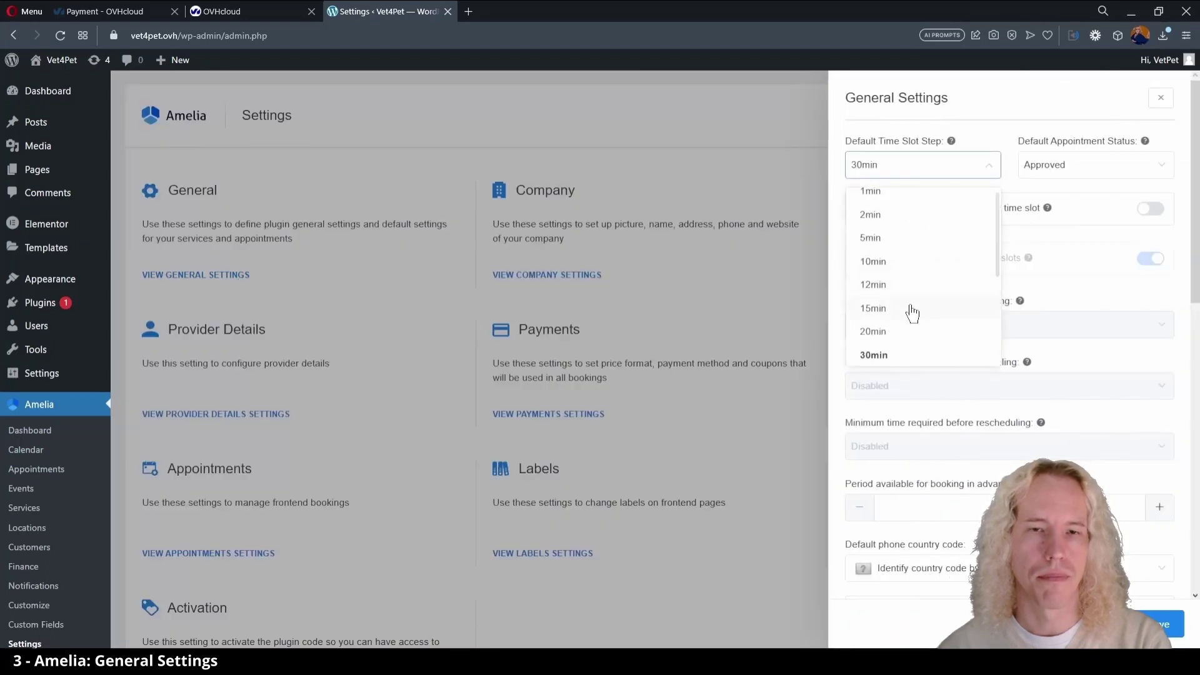
left_click(912, 308)
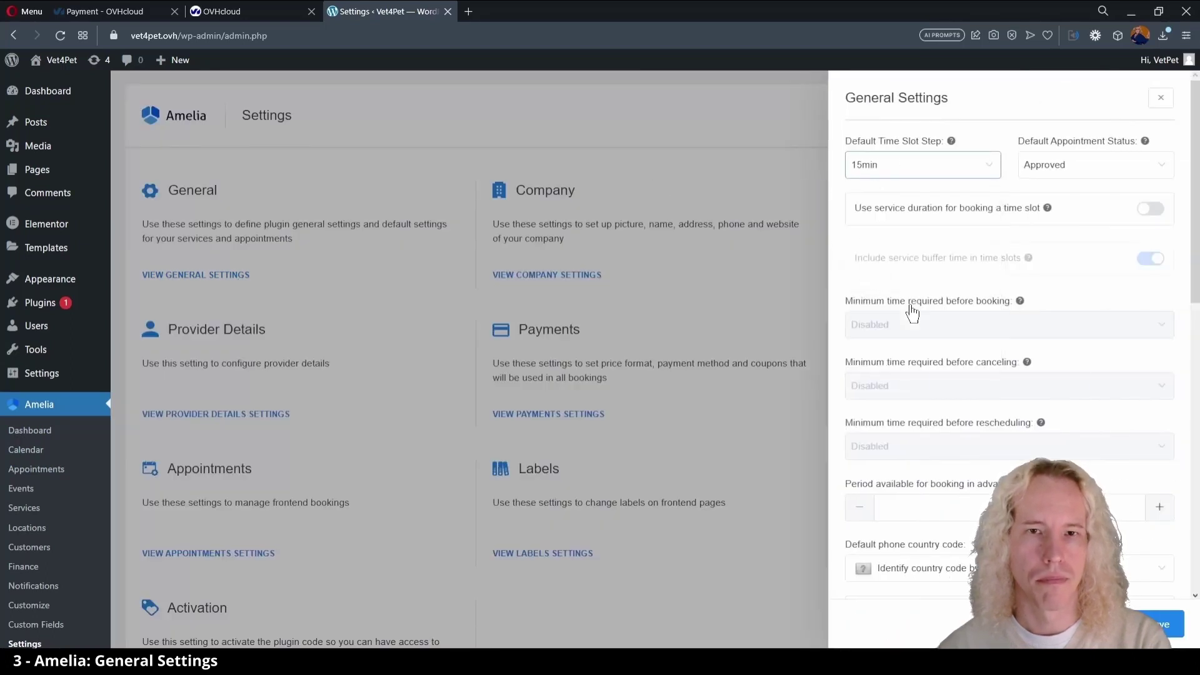
left_click(1149, 210)
left_click(1165, 168)
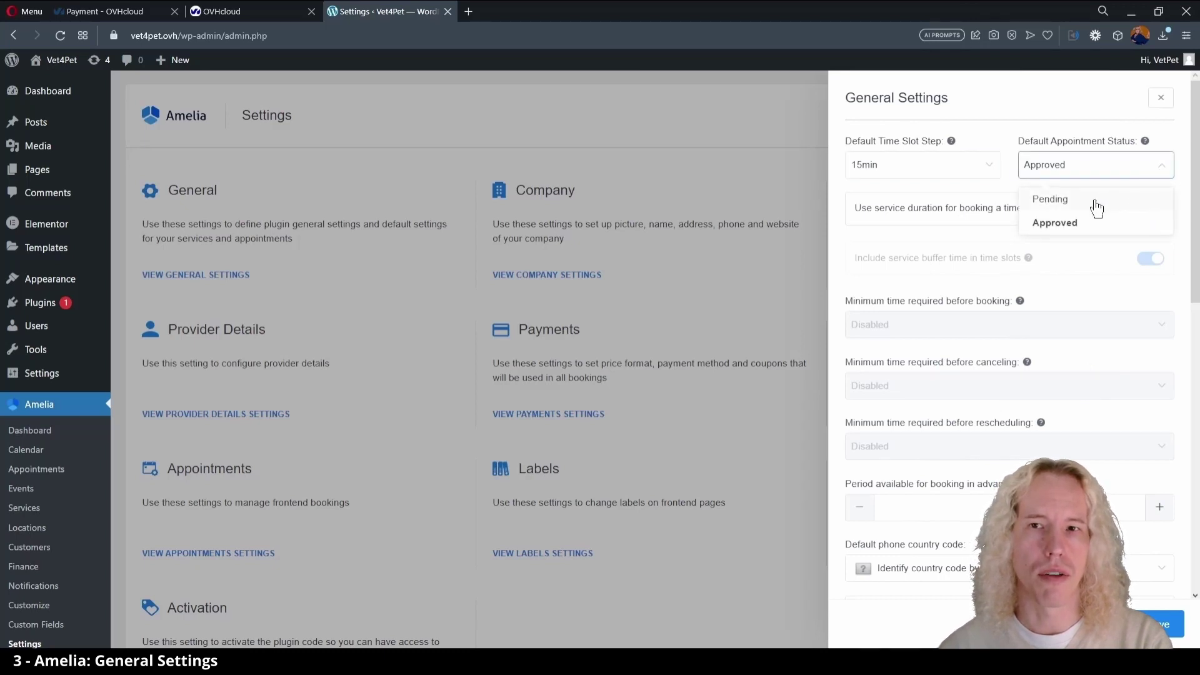
left_click(1080, 227)
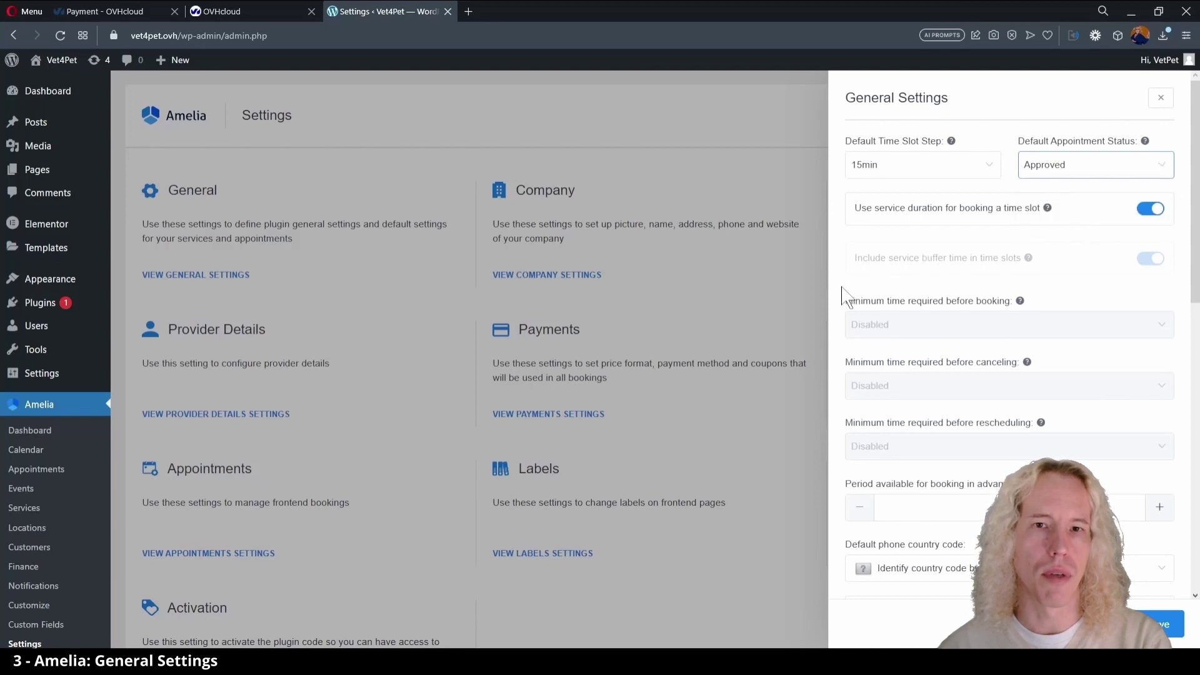
scroll(835, 331, "down", 4)
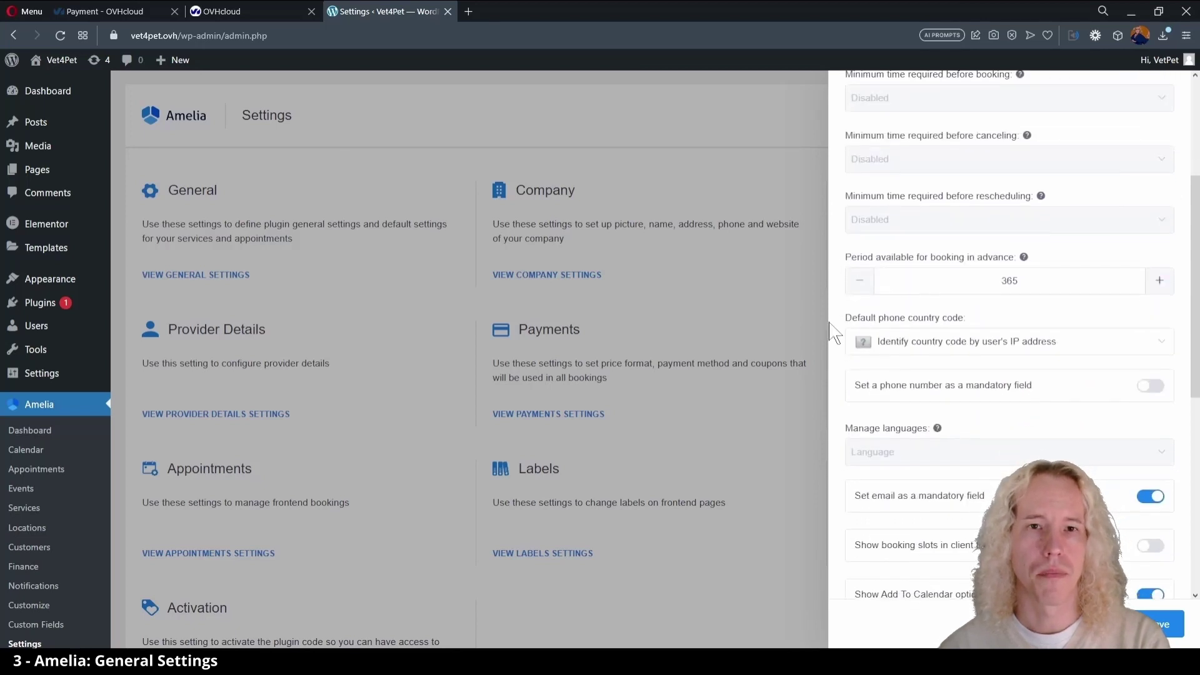
double_click(1015, 280)
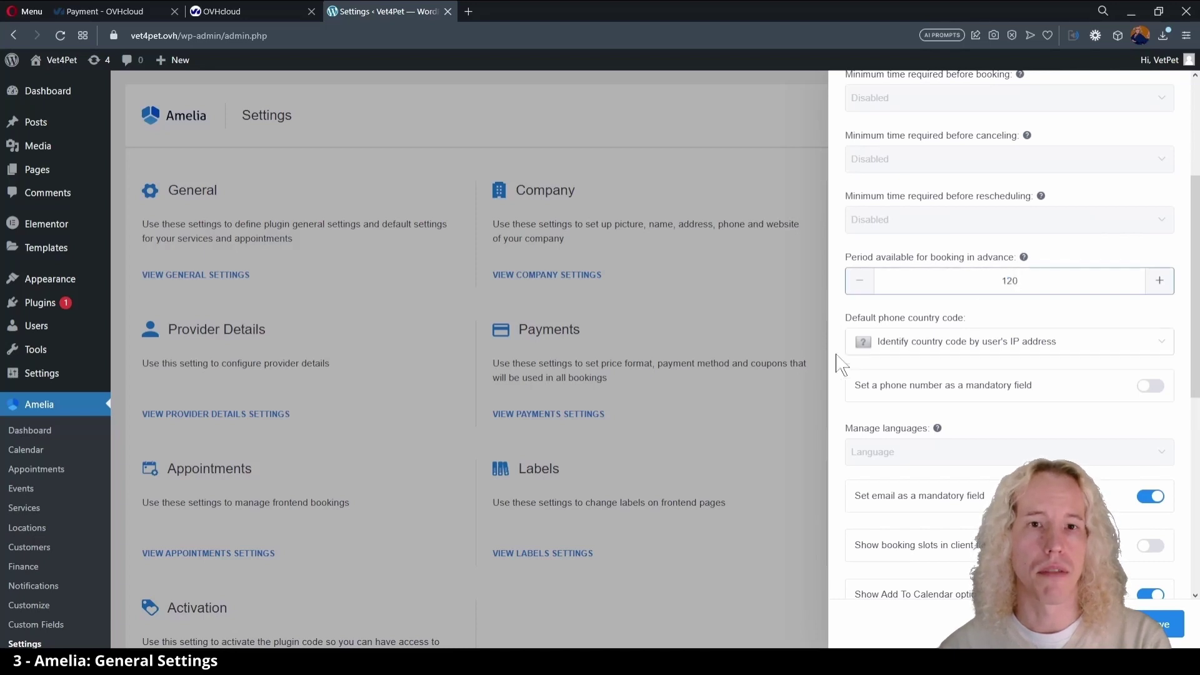
- Keep the phone optional and show booking slots in the client's time zone
scroll(838, 378, "down", 2)
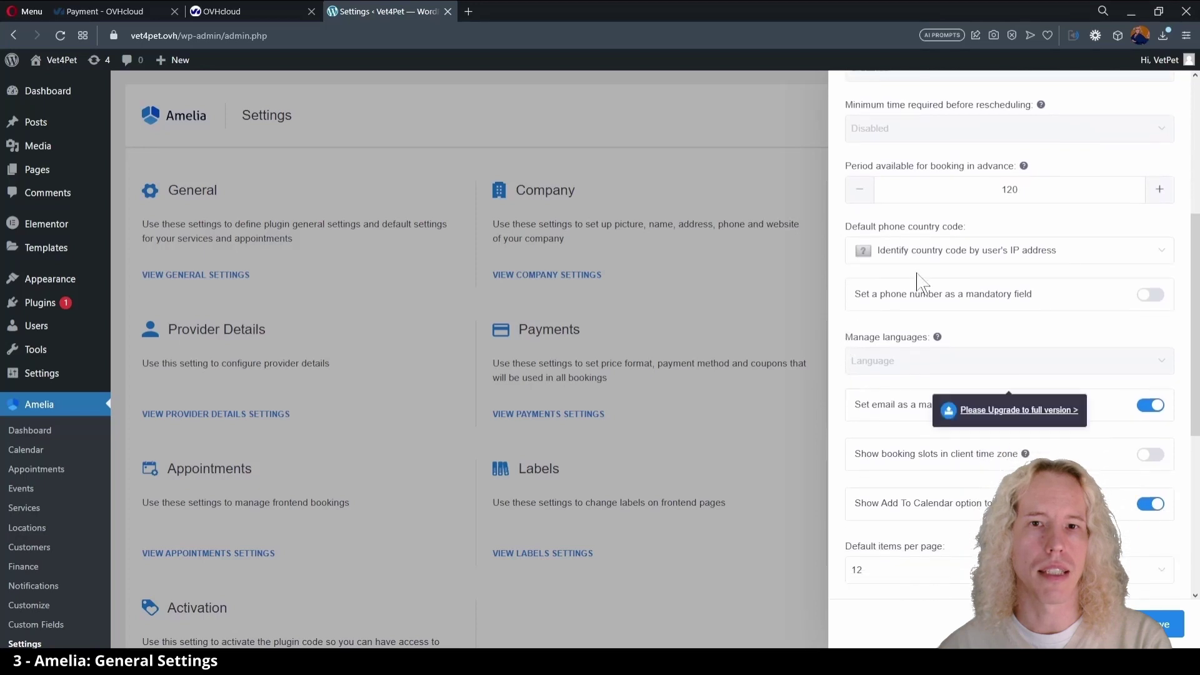
left_click(936, 253)
left_click(936, 256)
scroll(838, 400, "down", 2)
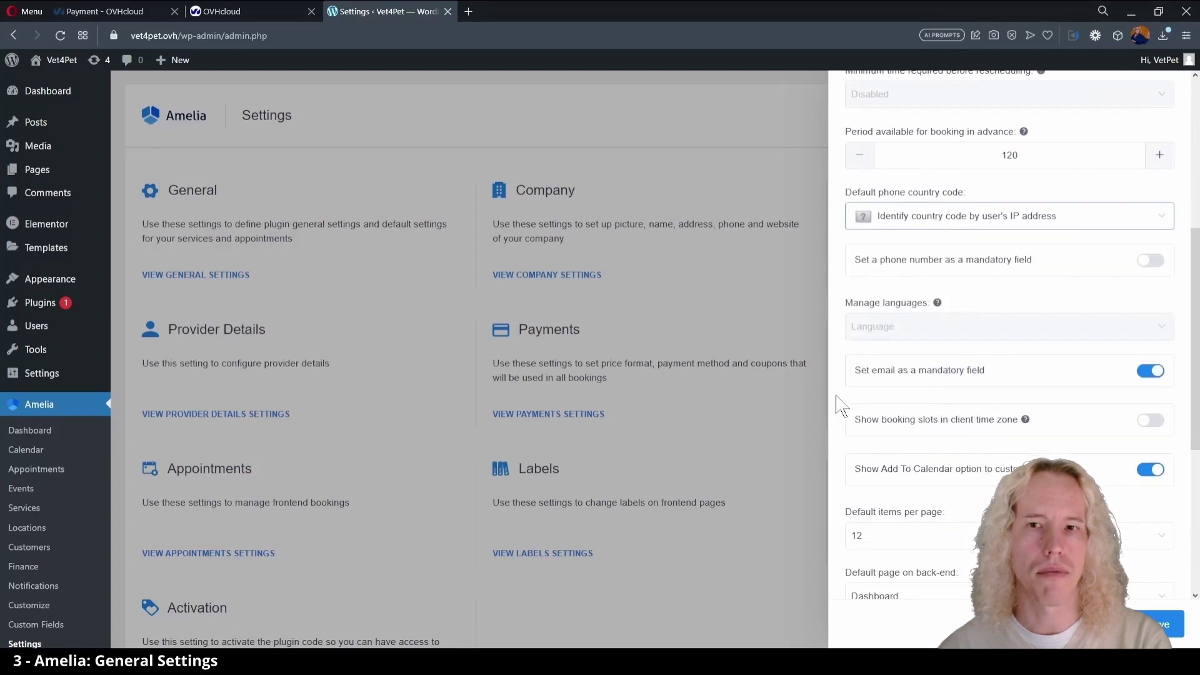
left_click(1149, 165)
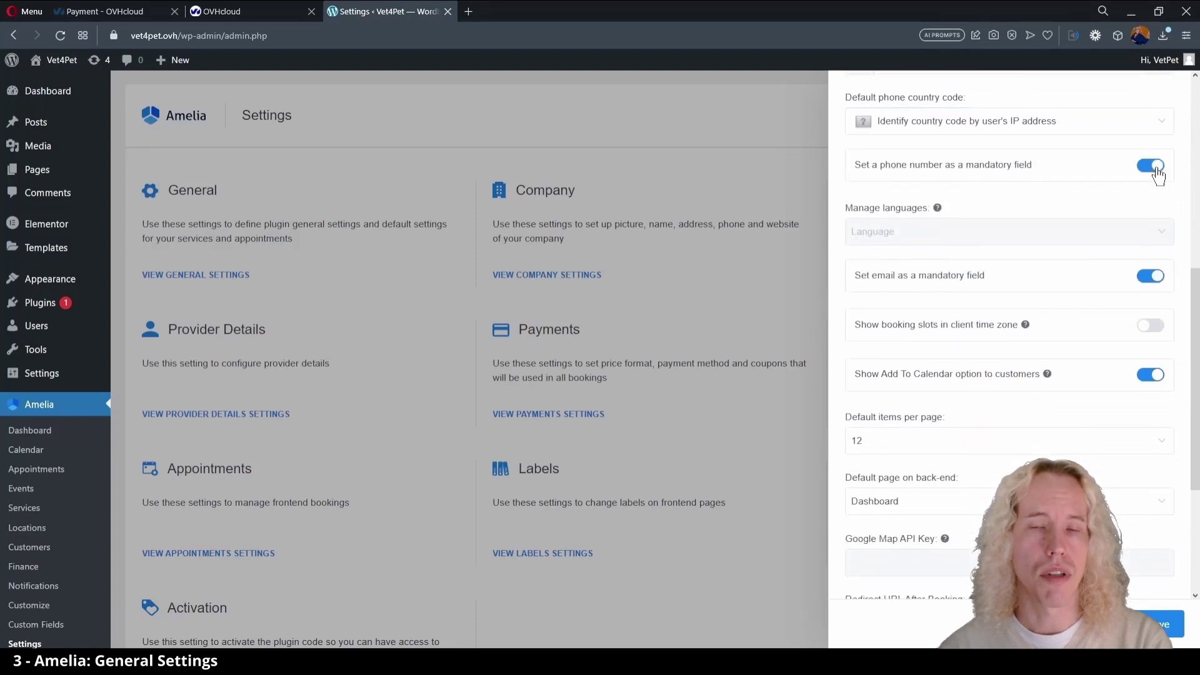
left_click(1150, 165)
left_click(1151, 326)
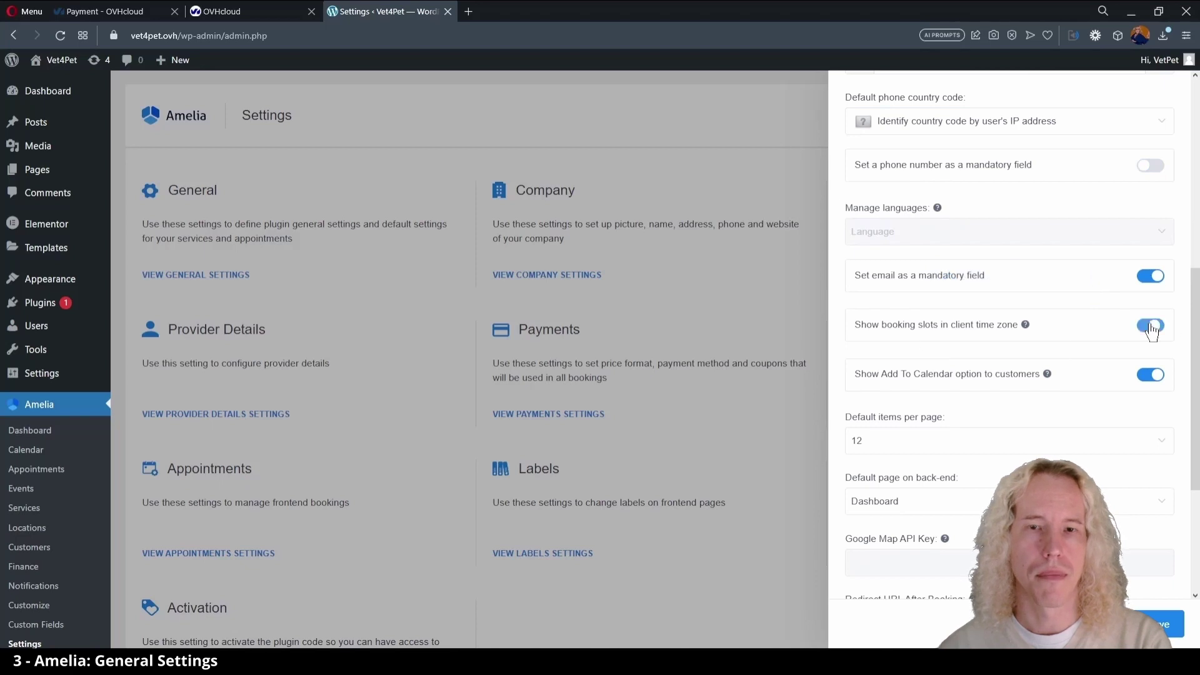
scroll(838, 425, "down", 2)
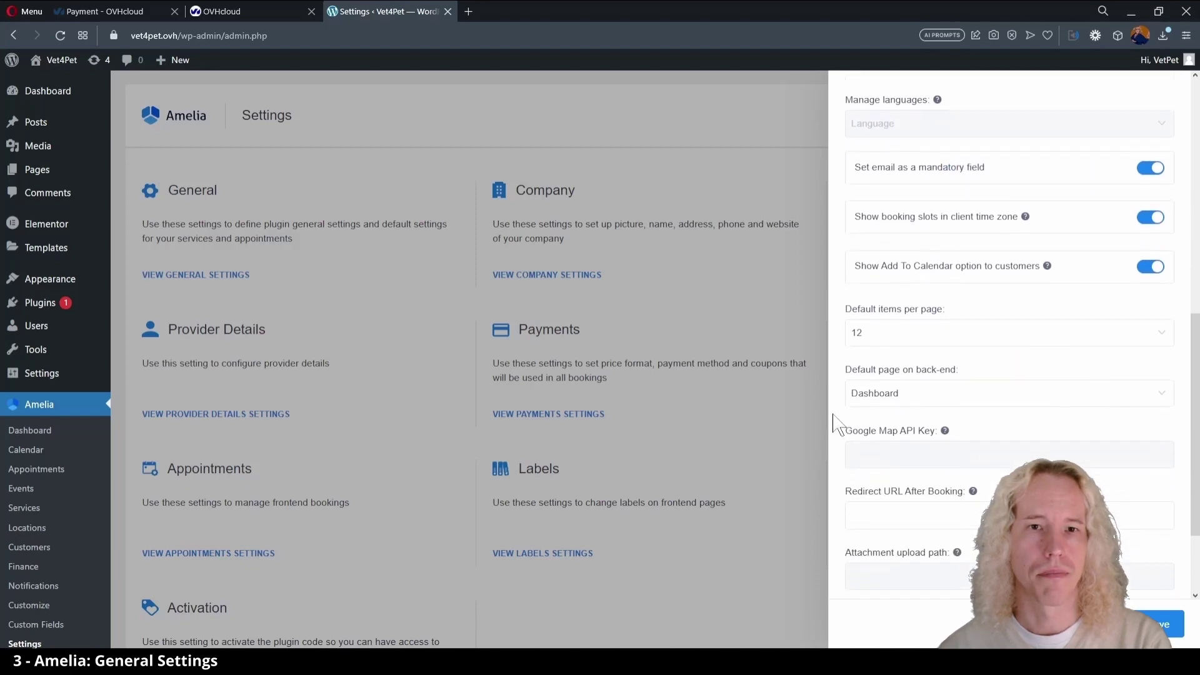
scroll(838, 425, "down", 2)
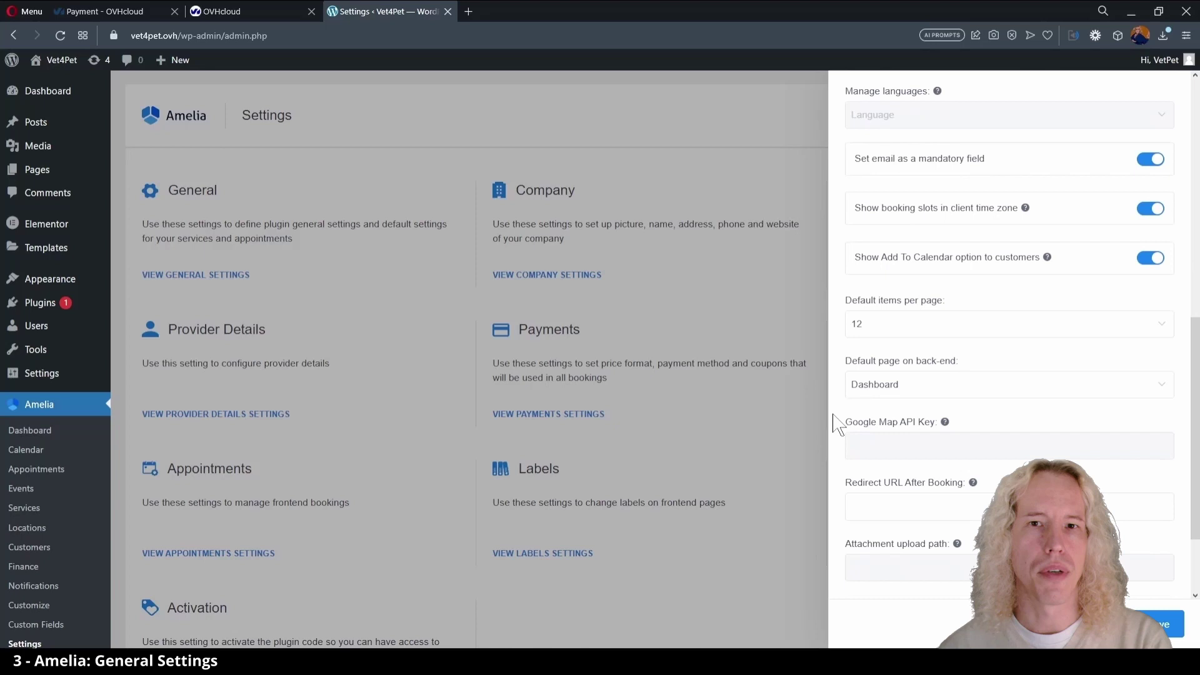
left_click(886, 391)
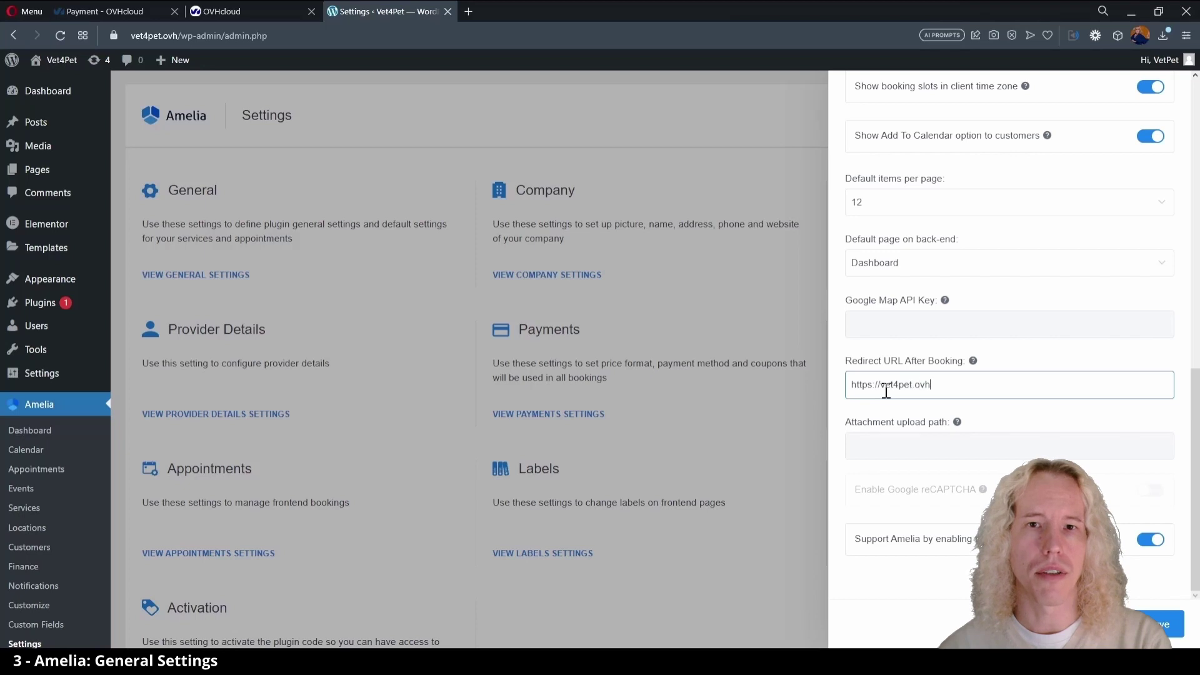
left_click(1150, 539)
- Add a new service category named 'Category'
left_click(1158, 623)
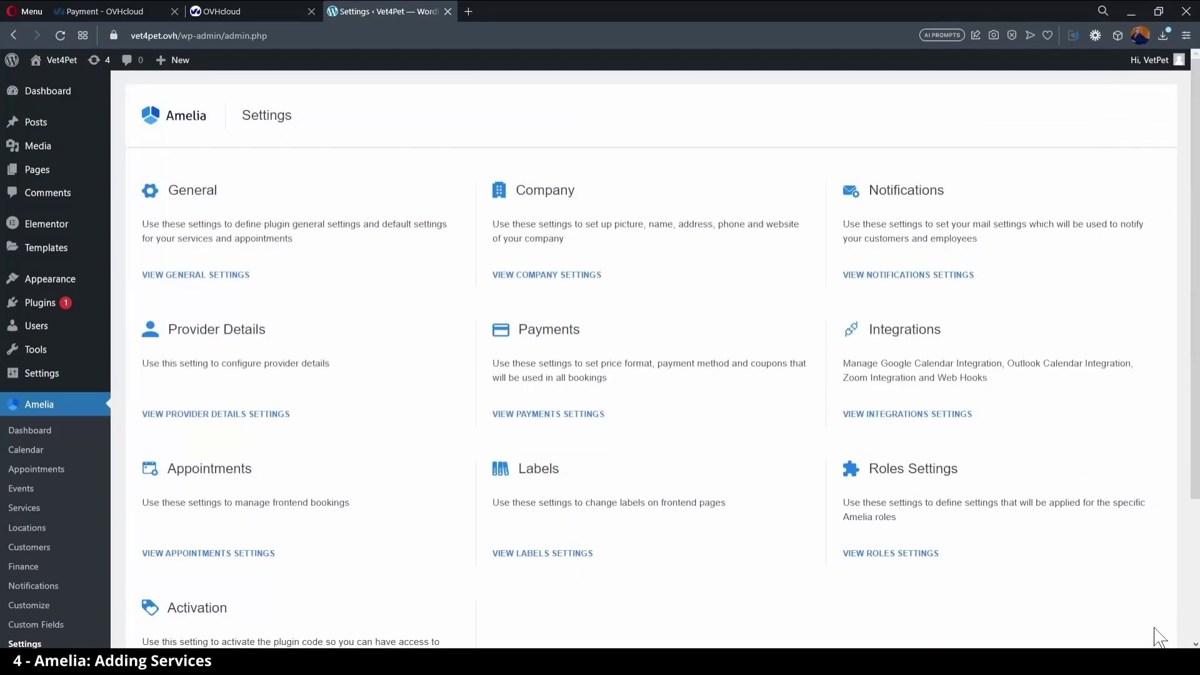
left_click(23, 509)
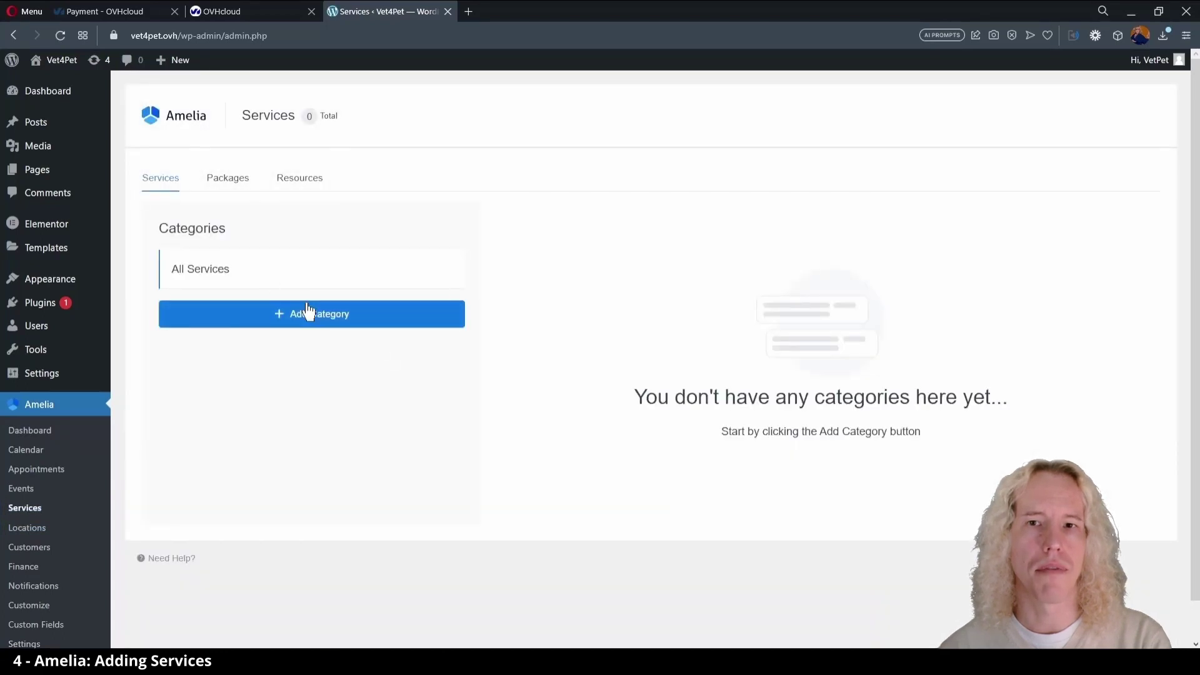
left_click(308, 312)
key("Home")
key("ctrl+shift+Right")
key("BackSpace")
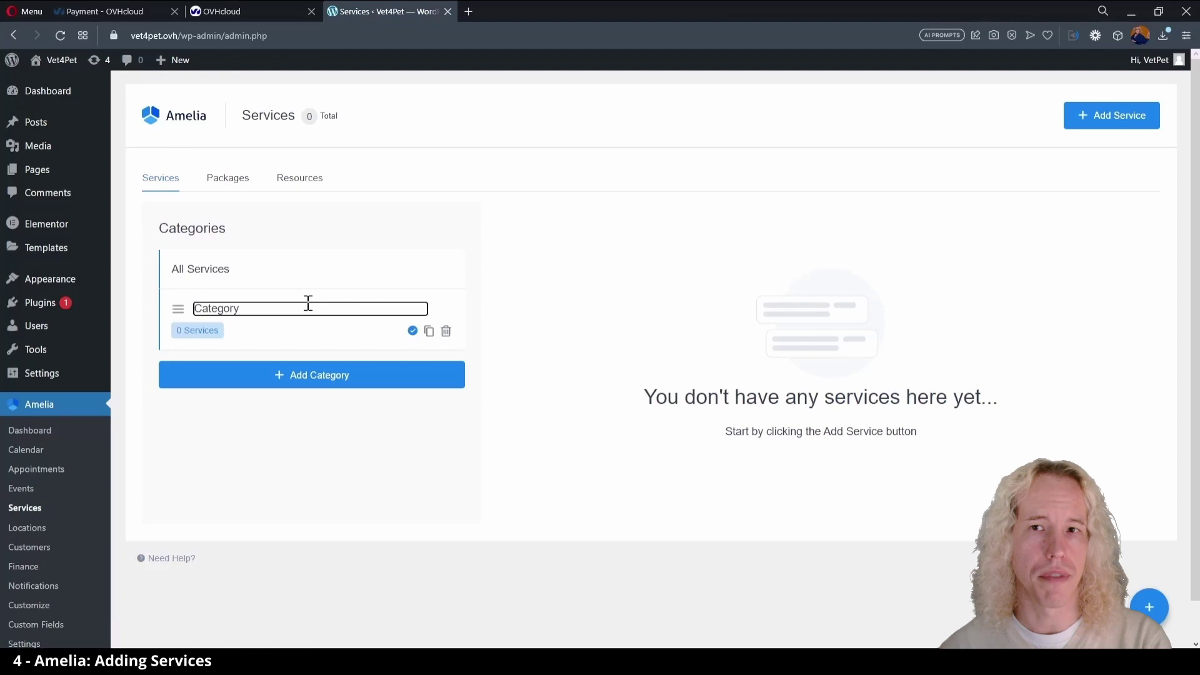
left_click(412, 332)
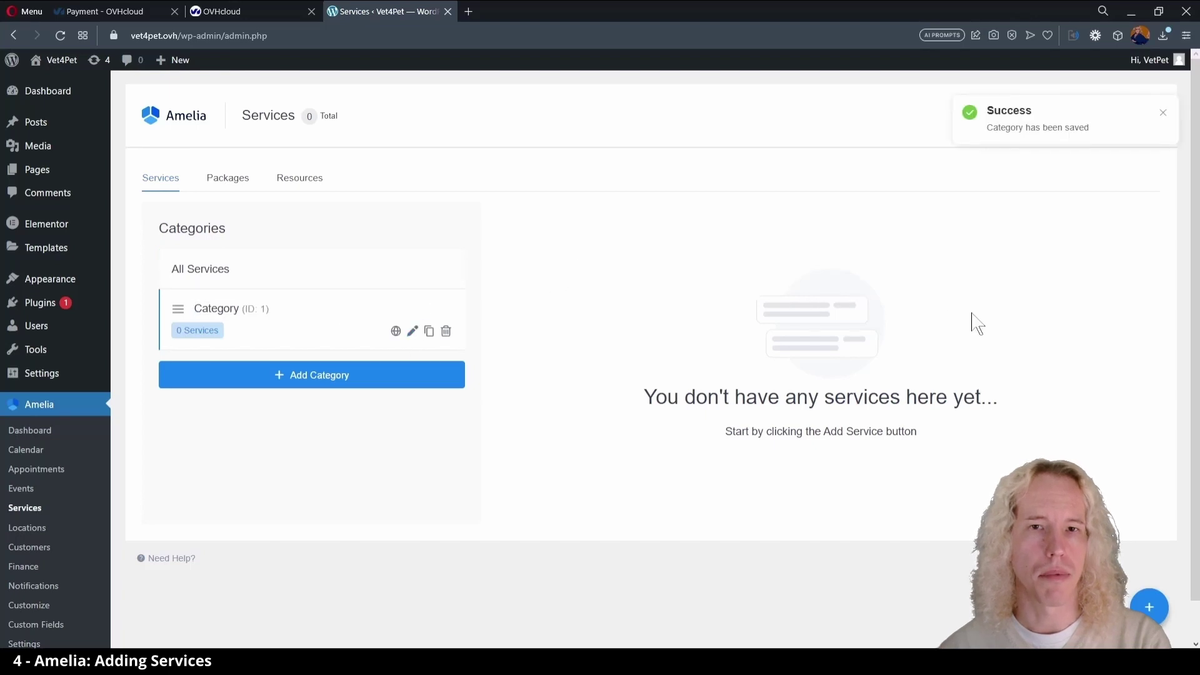
left_click(1163, 112)
- Create a Health-check service in Category with the dog picture and a colour
left_click(1111, 122)
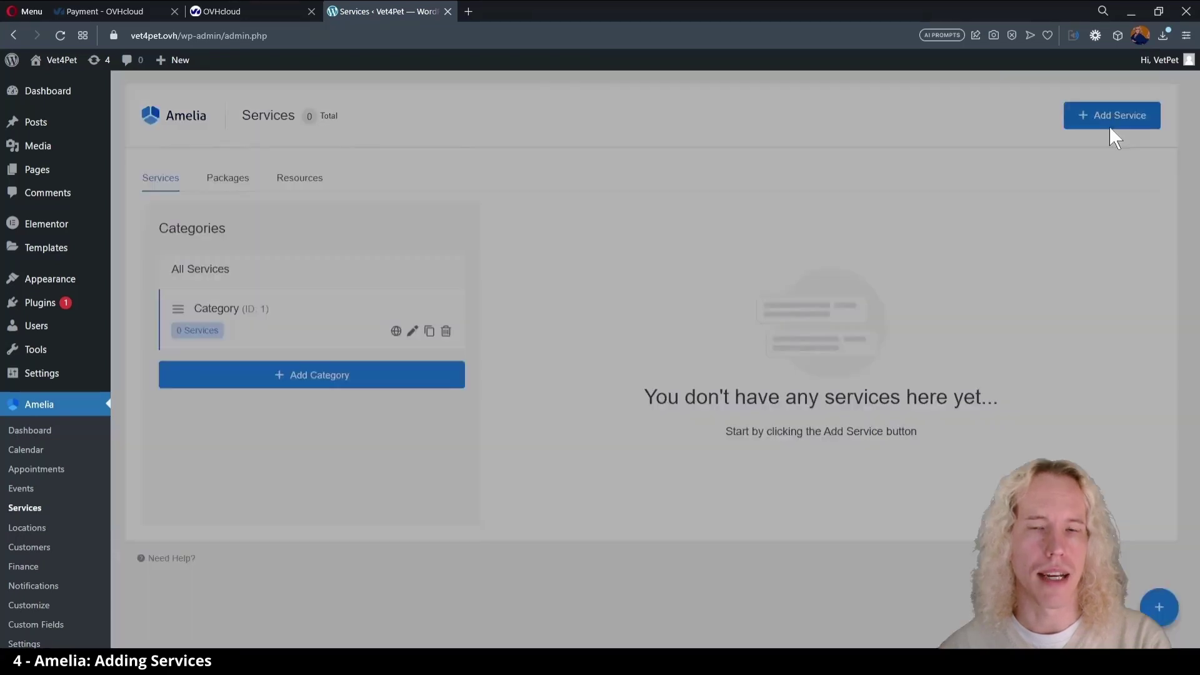
left_click(916, 328)
type("Health-check")
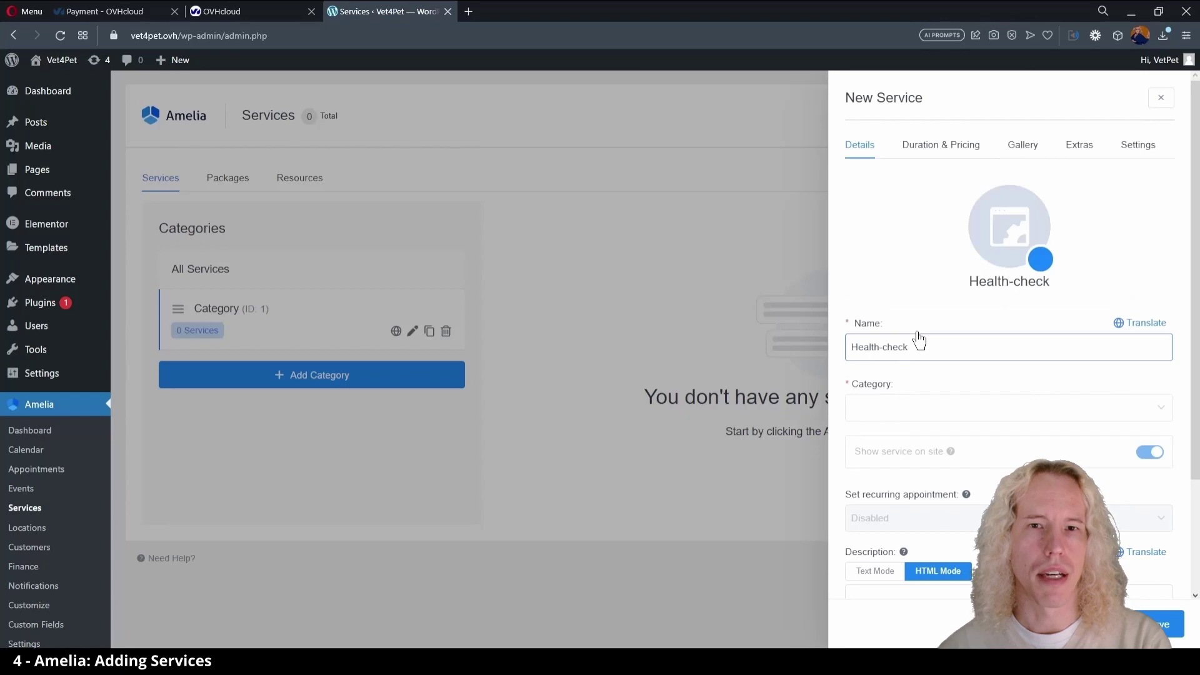
left_click(948, 409)
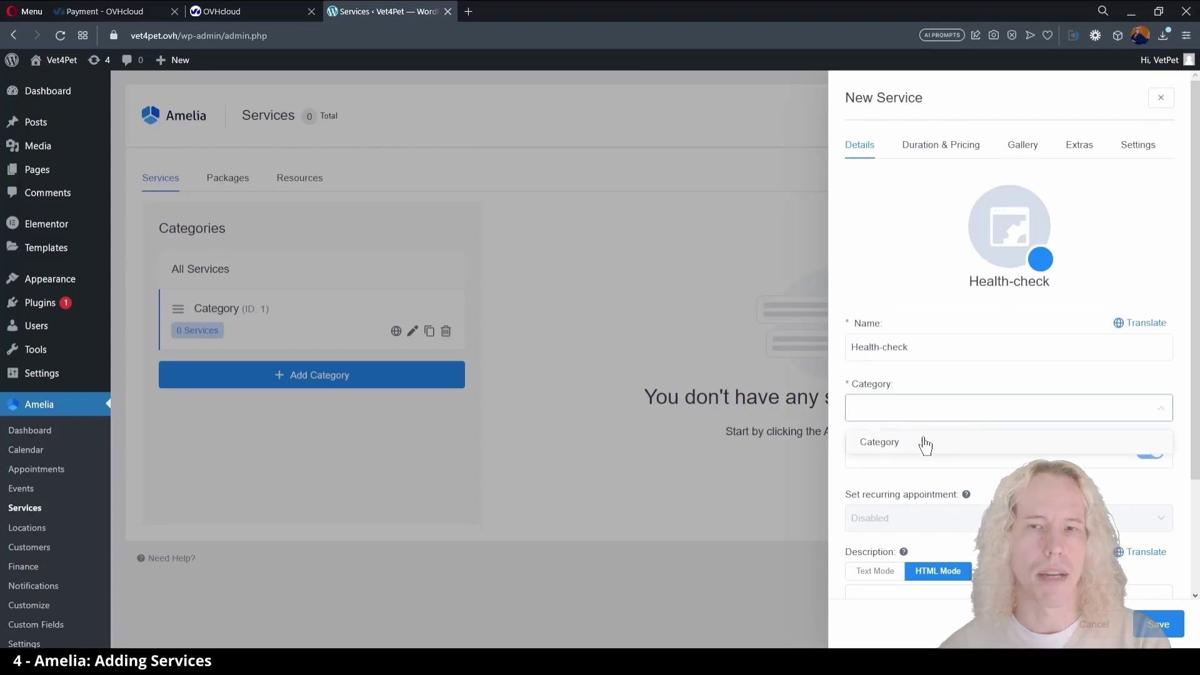
left_click(925, 443)
left_click(1014, 222)
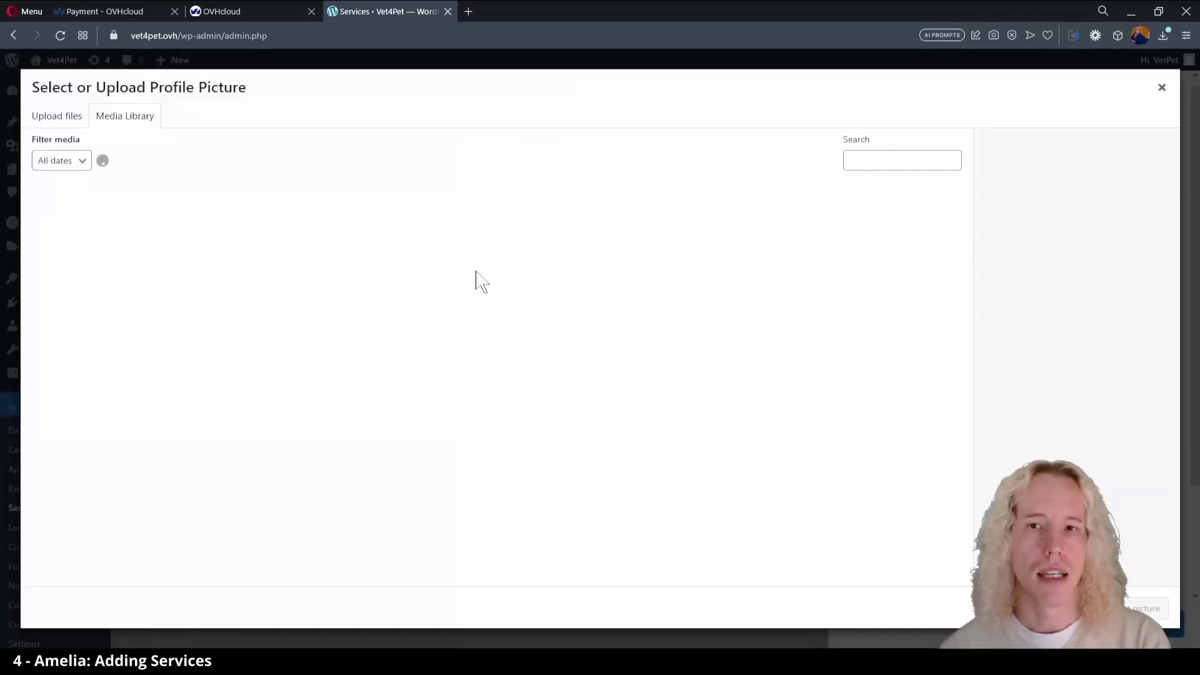
left_click(1148, 611)
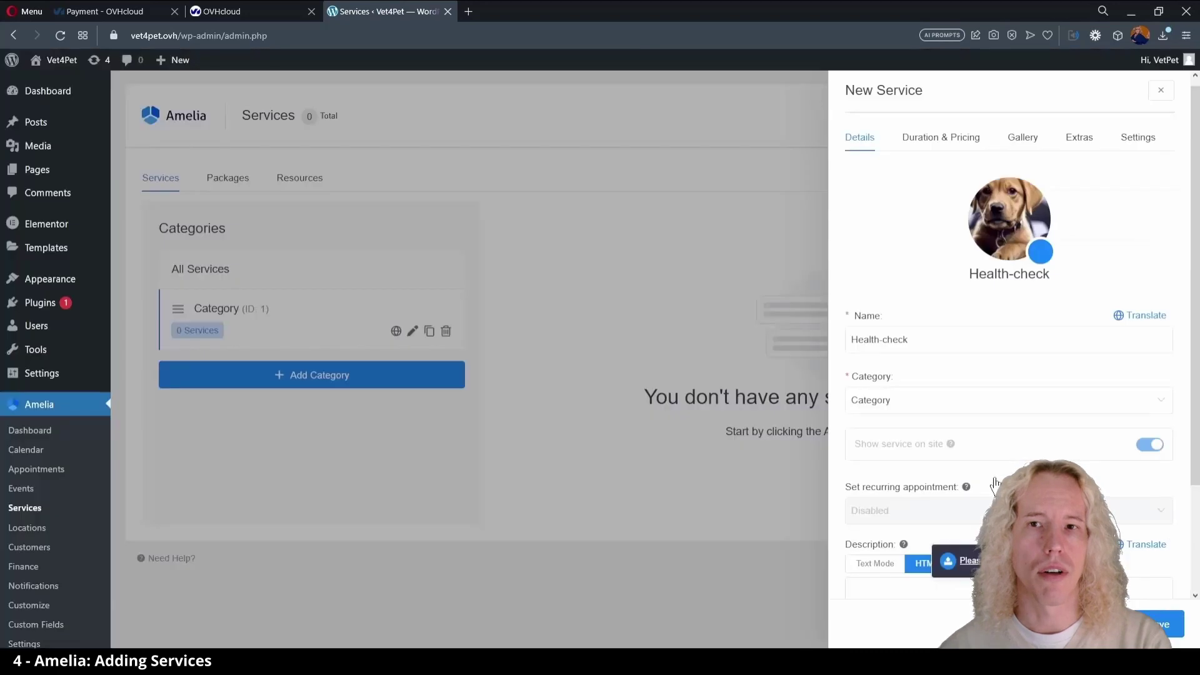
left_click(1041, 252)
left_click(1077, 427)
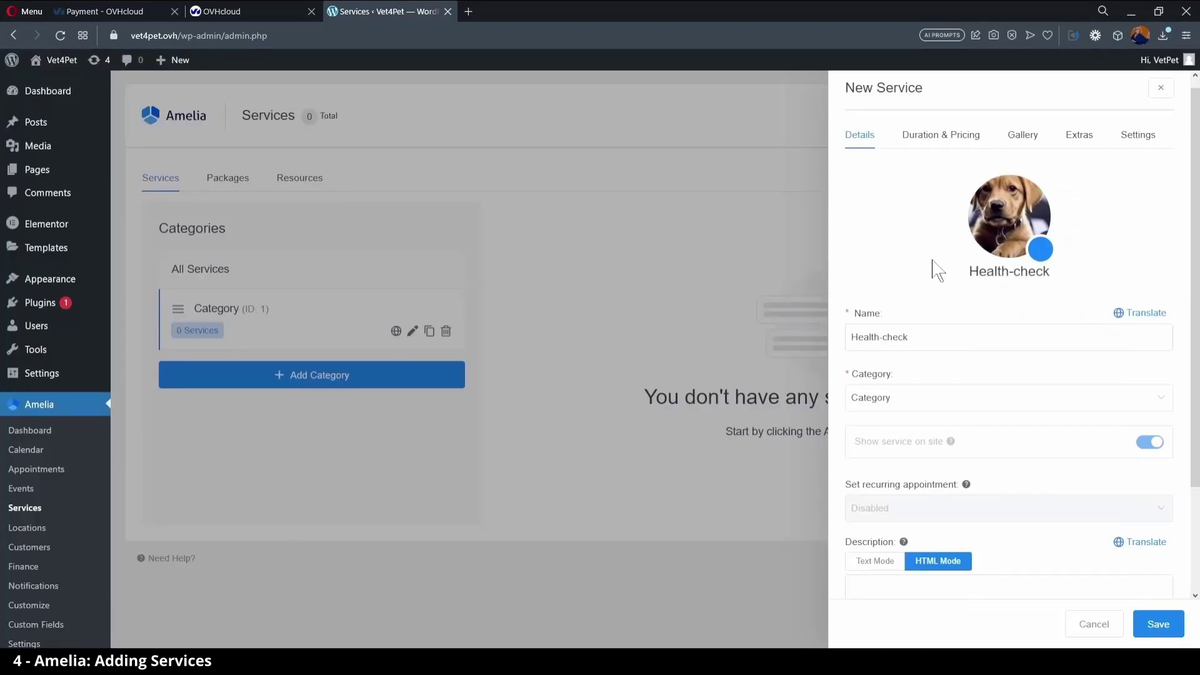
- Give Health-check a 15min duration and $50 price, then save it
scroll(935, 267, "down", 3)
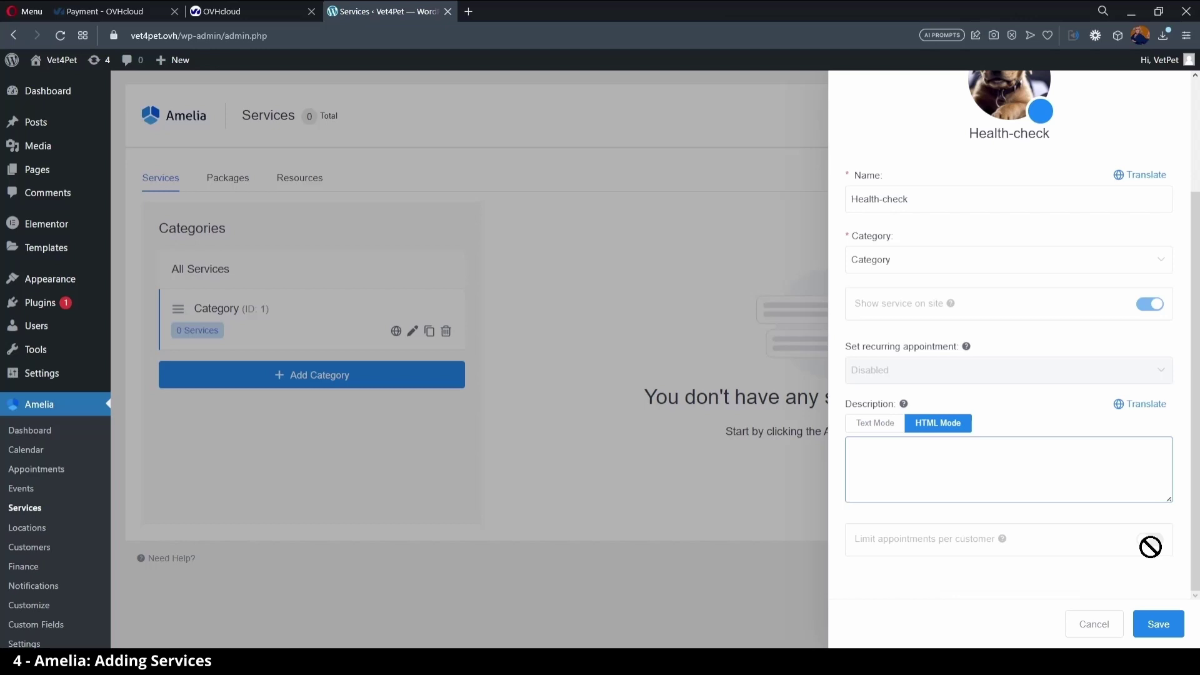
left_click(1160, 623)
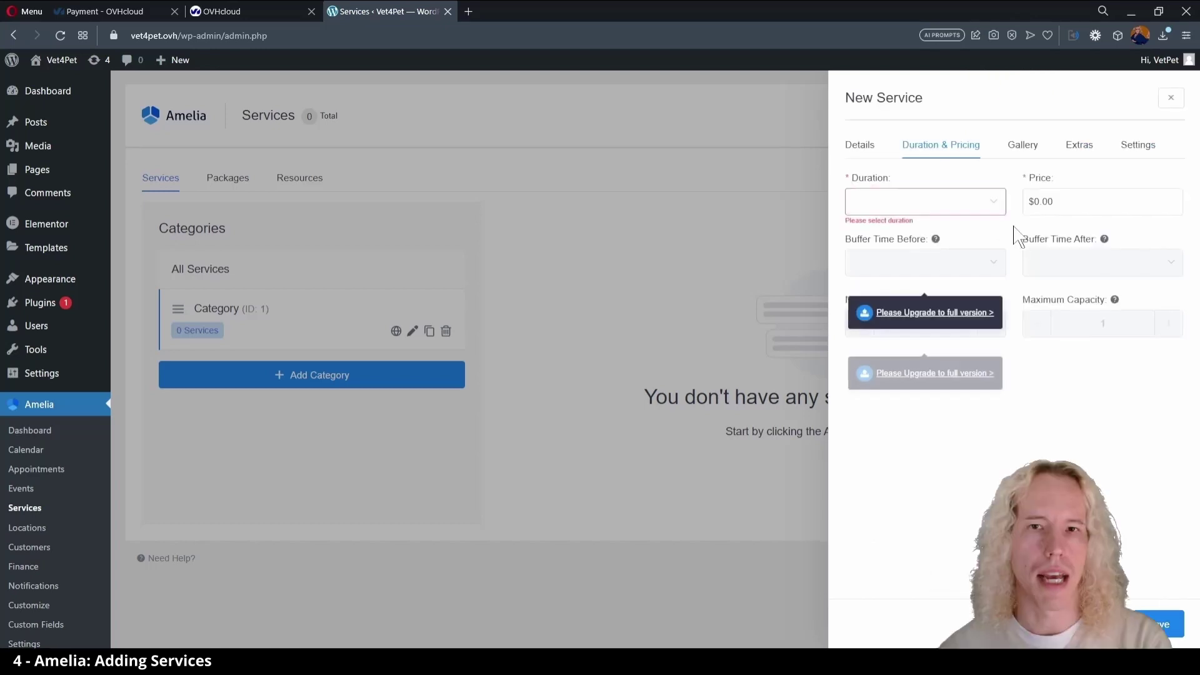
left_click(994, 205)
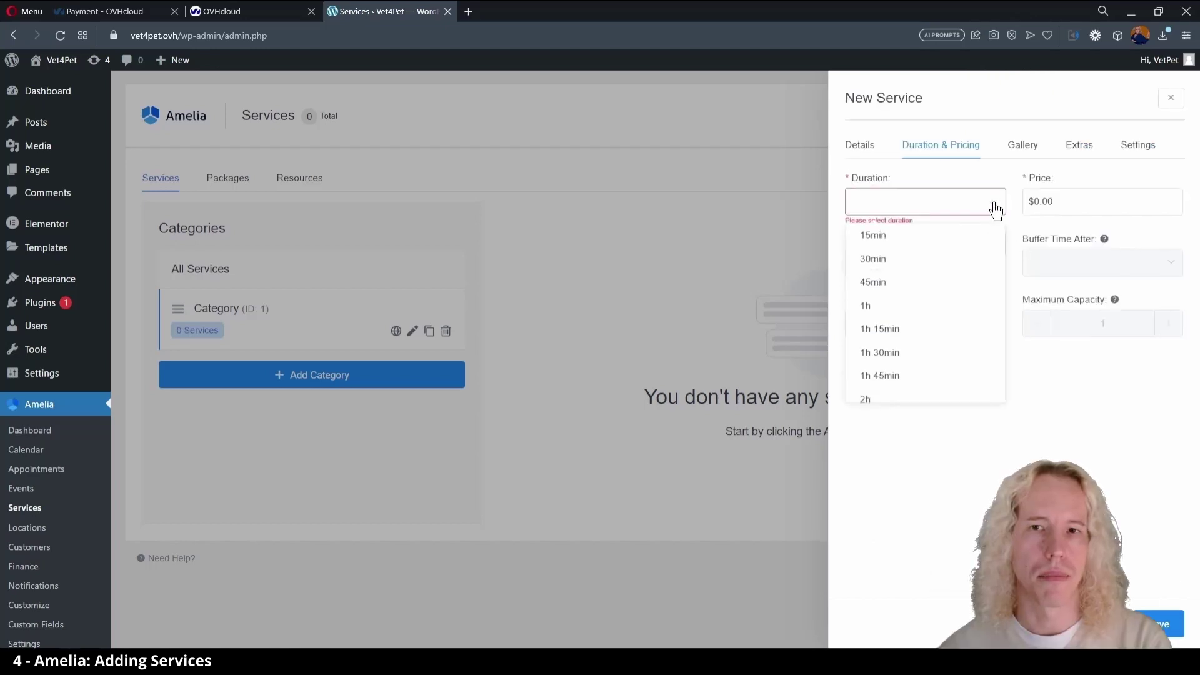
left_click(900, 240)
left_click(1036, 200)
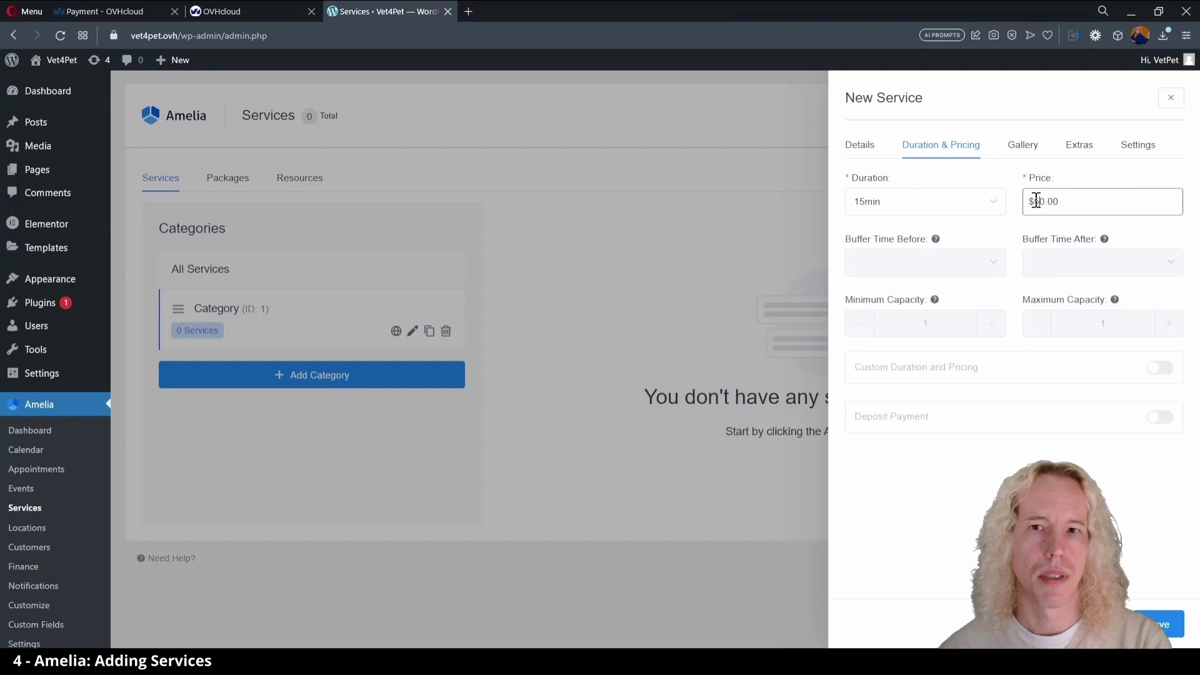
left_click(1028, 149)
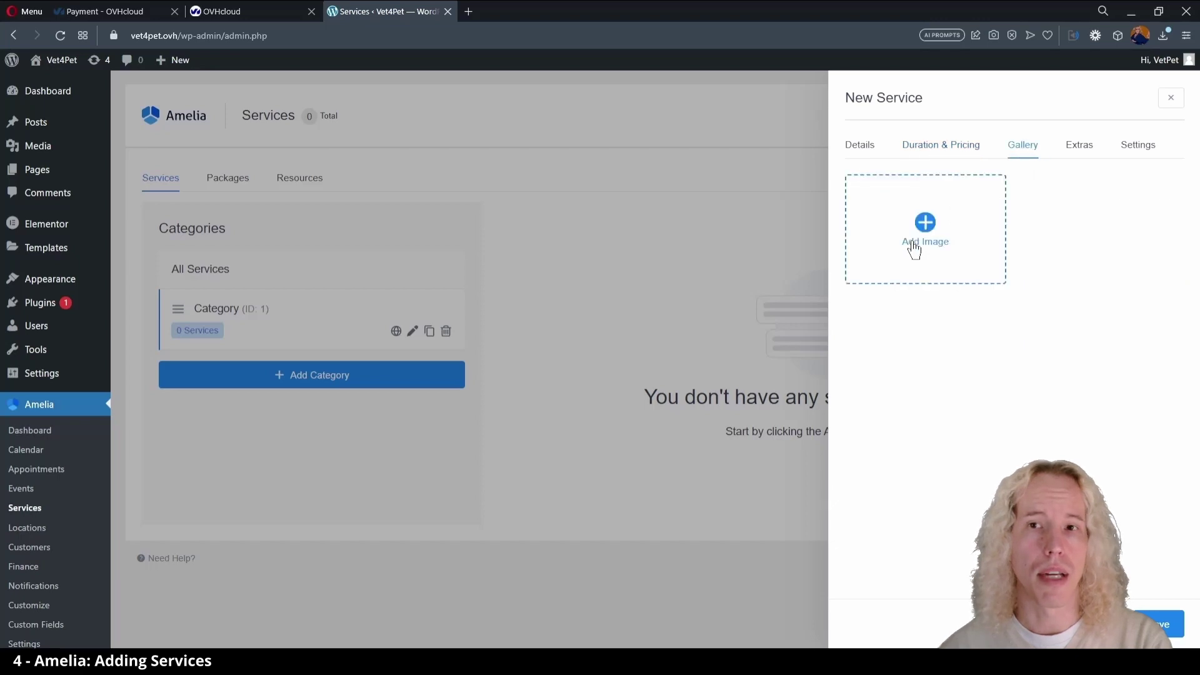
left_click(939, 150)
left_click(870, 148)
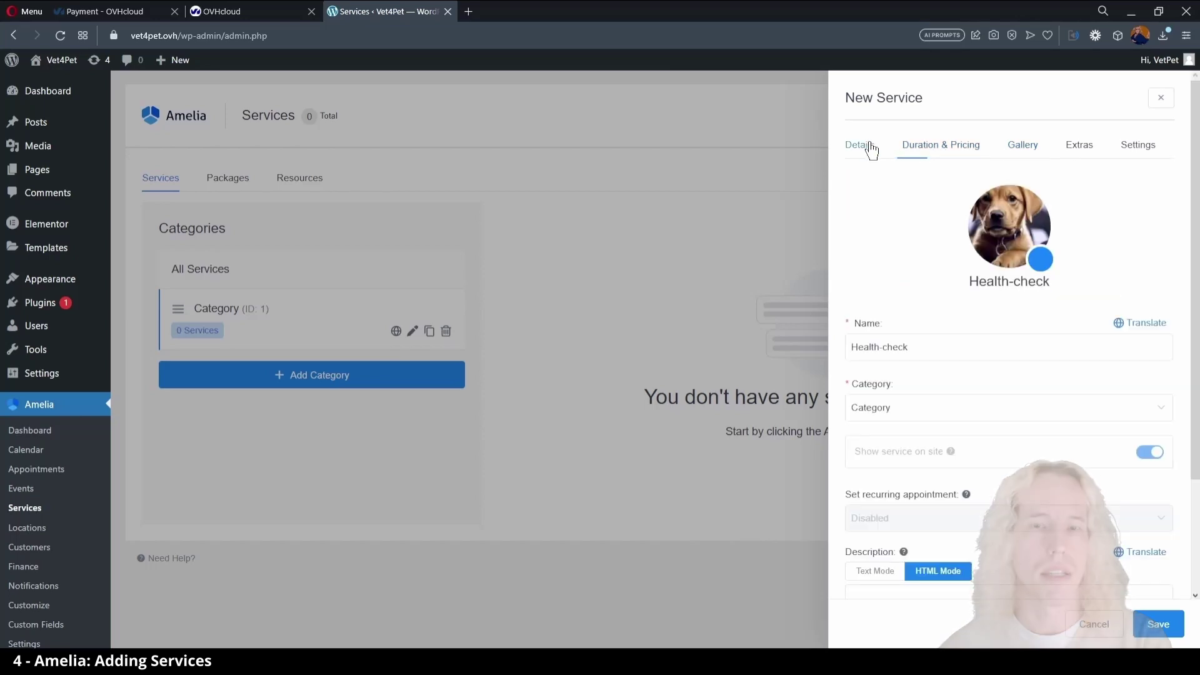
left_click(1159, 624)
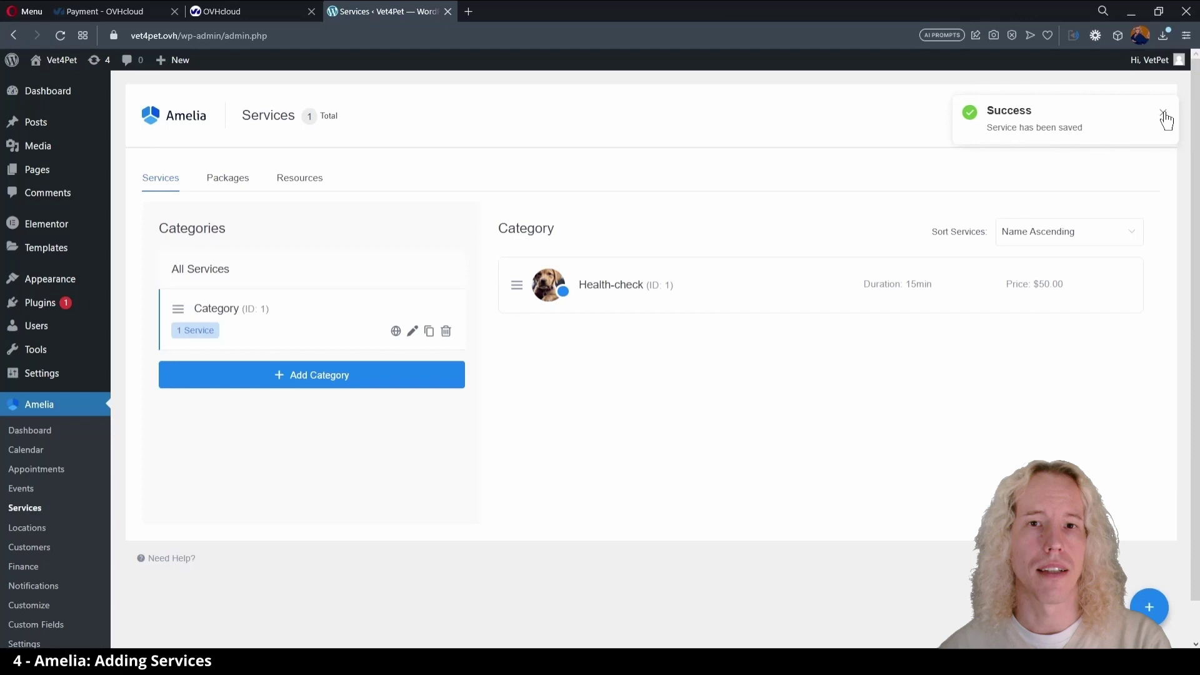
- Add a new service named Microchipping assigned to Category
left_click(1163, 113)
left_click(1109, 120)
left_click(925, 338)
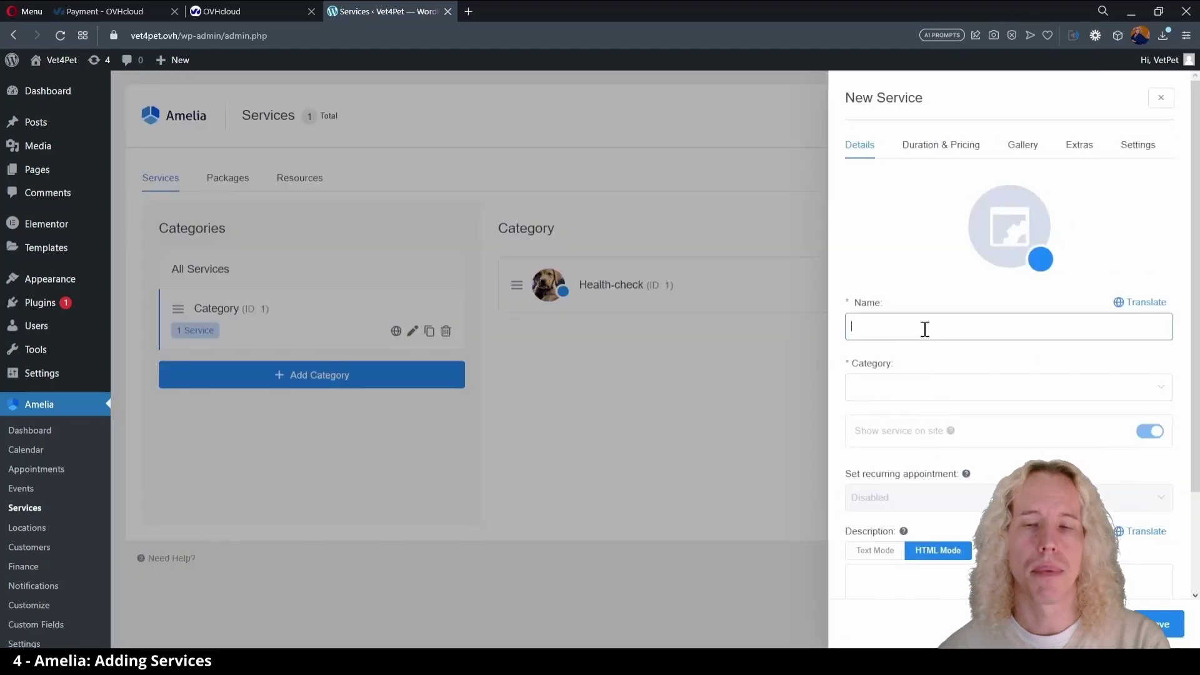
type("Microchipping")
left_click(911, 407)
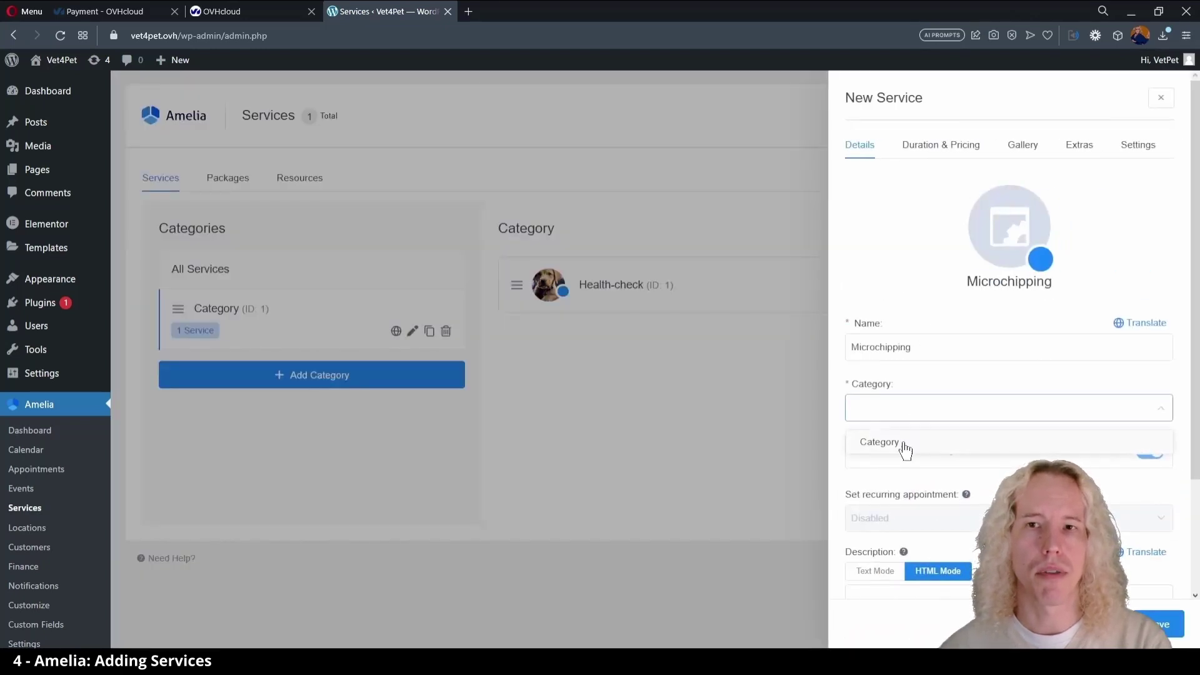
left_click(903, 445)
- Set Microchipping's duration to 15min and price to 70, then save it
scroll(837, 431, "down", 3)
scroll(837, 431, "up", 5)
left_click(941, 144)
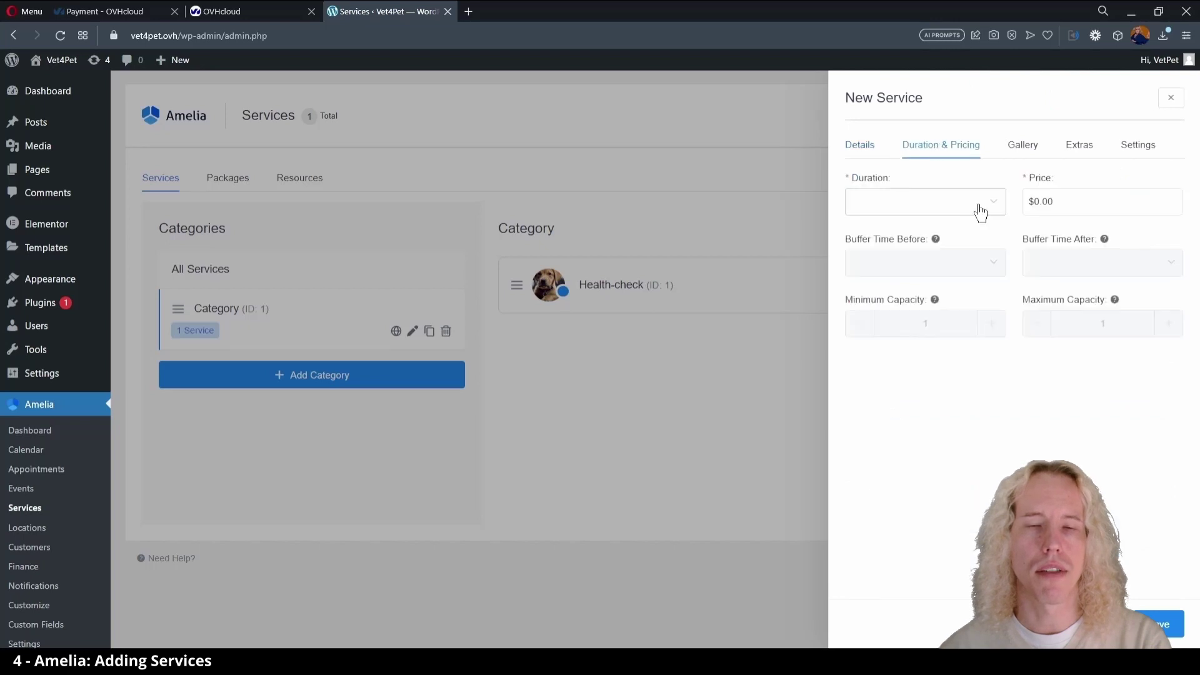
left_click(975, 206)
left_click(956, 235)
left_click(1041, 199)
type("70")
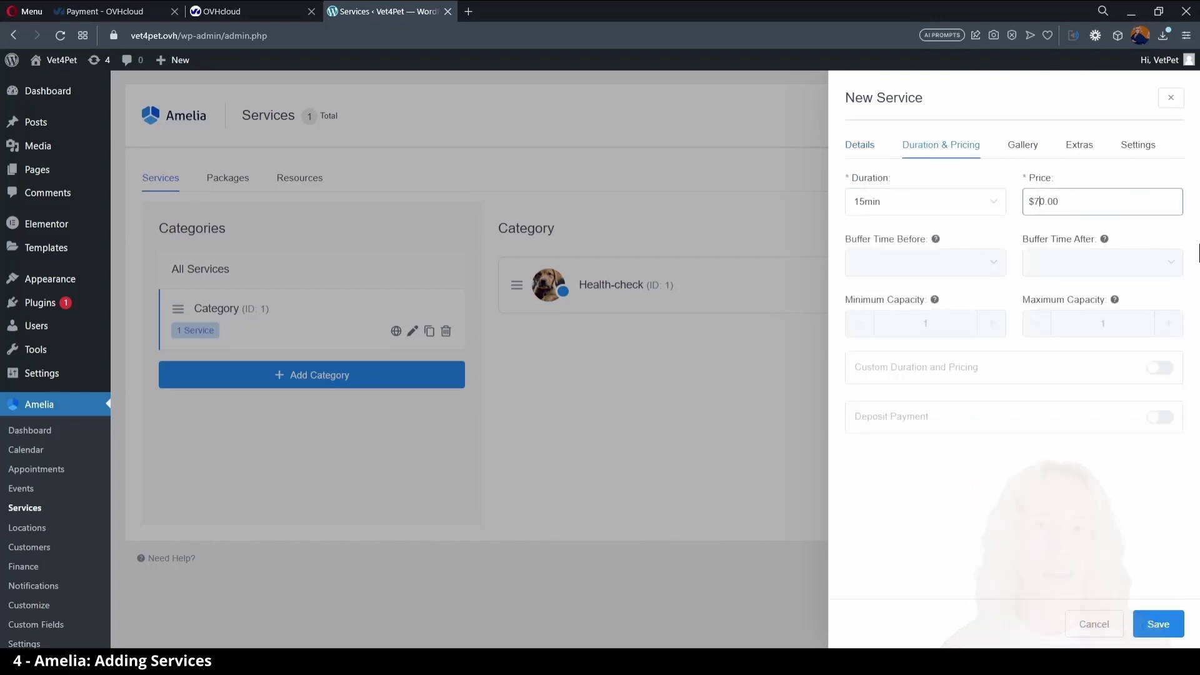
left_click(1158, 625)
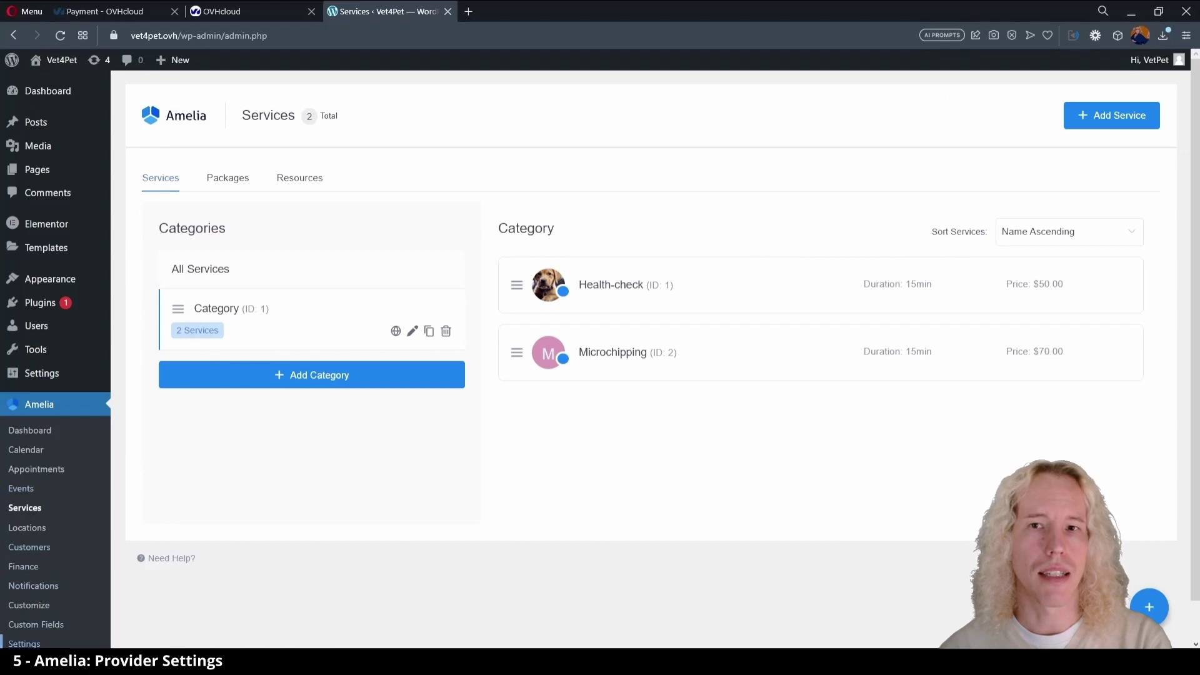
- In provider details, set the provider's name to 'Vet on Duty'
left_click(23, 643)
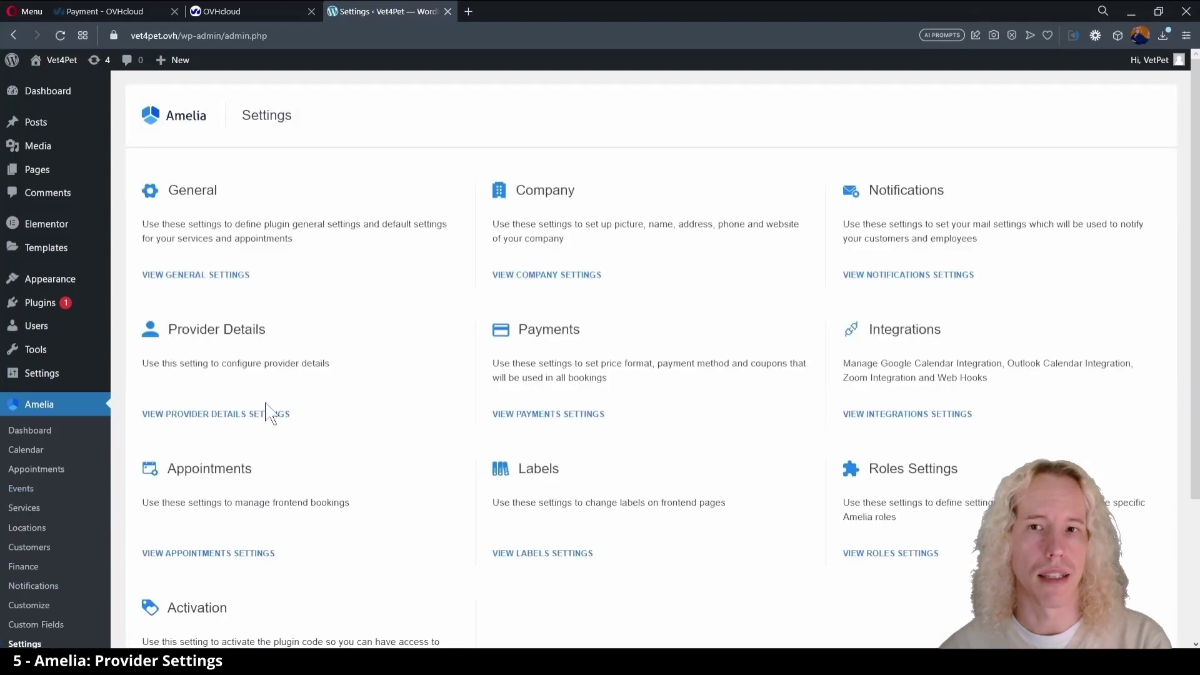
left_click(261, 415)
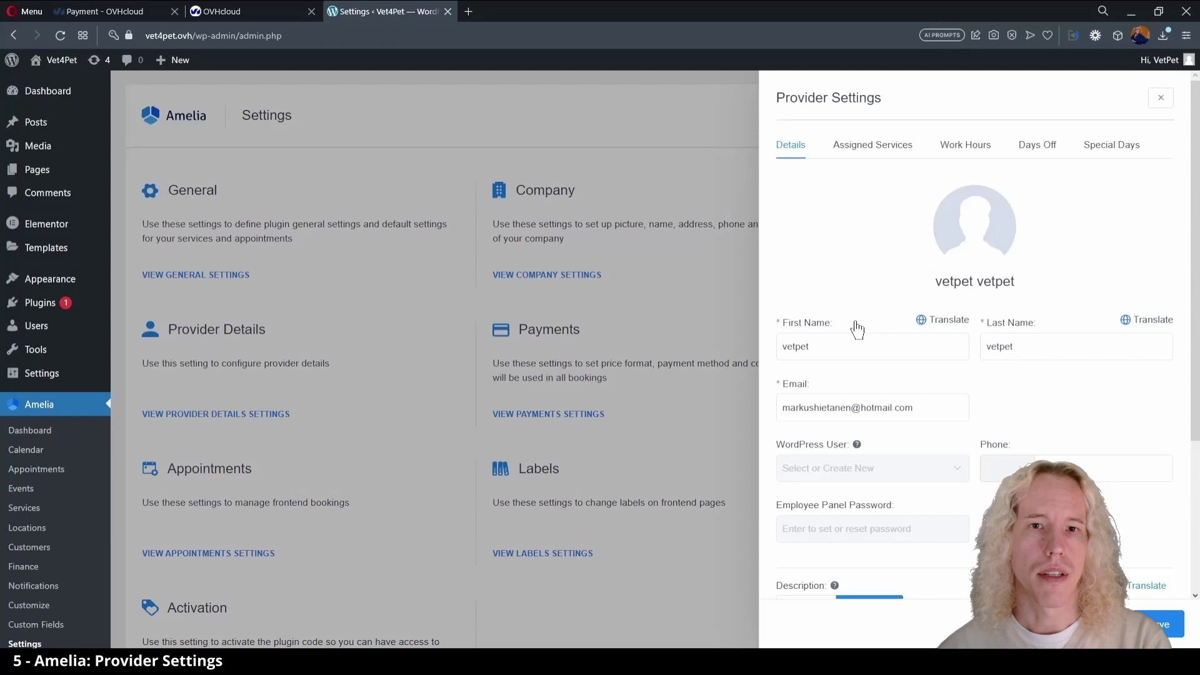
double_click(875, 346)
key("Tab")
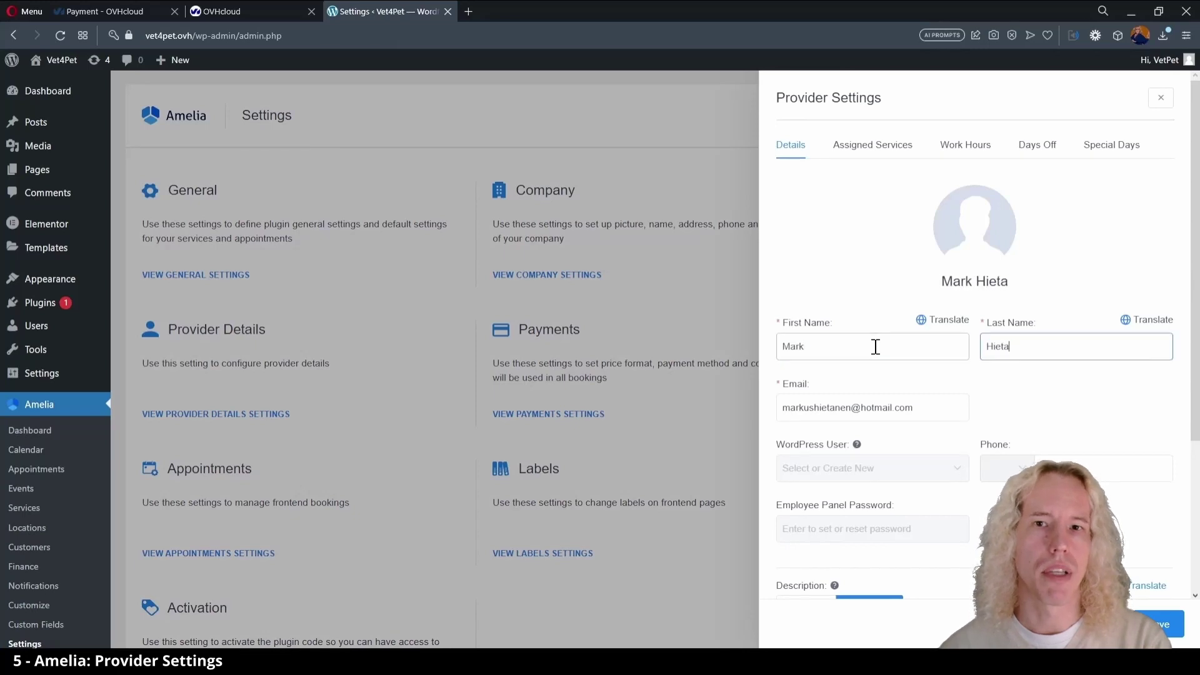
key("shift+Tab")
type("Vet")
key("Tab")
type("on Duty")
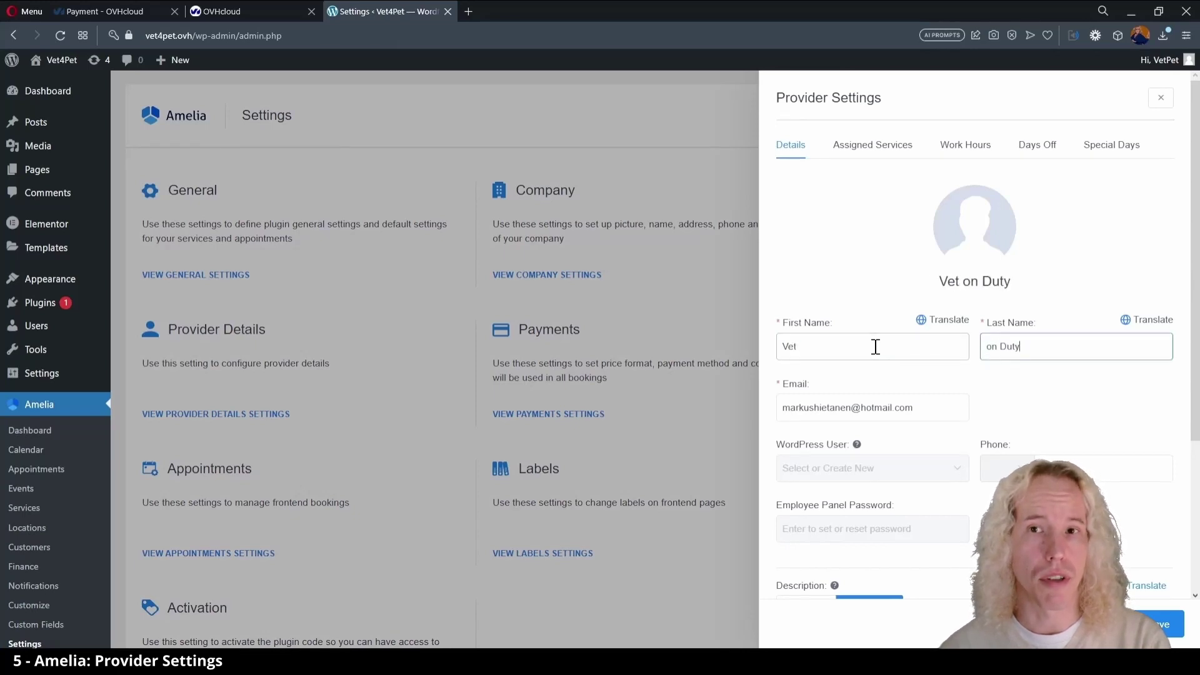
- Replace the provider's e-mail address, enter a 020 phone number, and save
triple_click(891, 400)
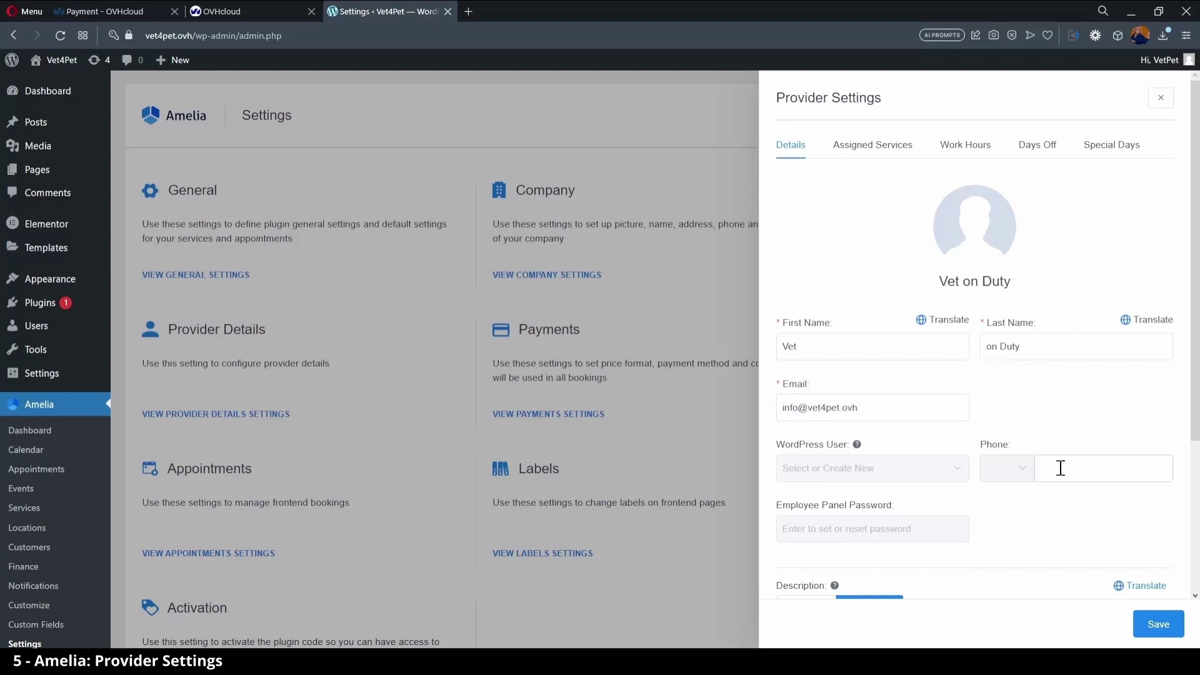
left_click(1074, 470)
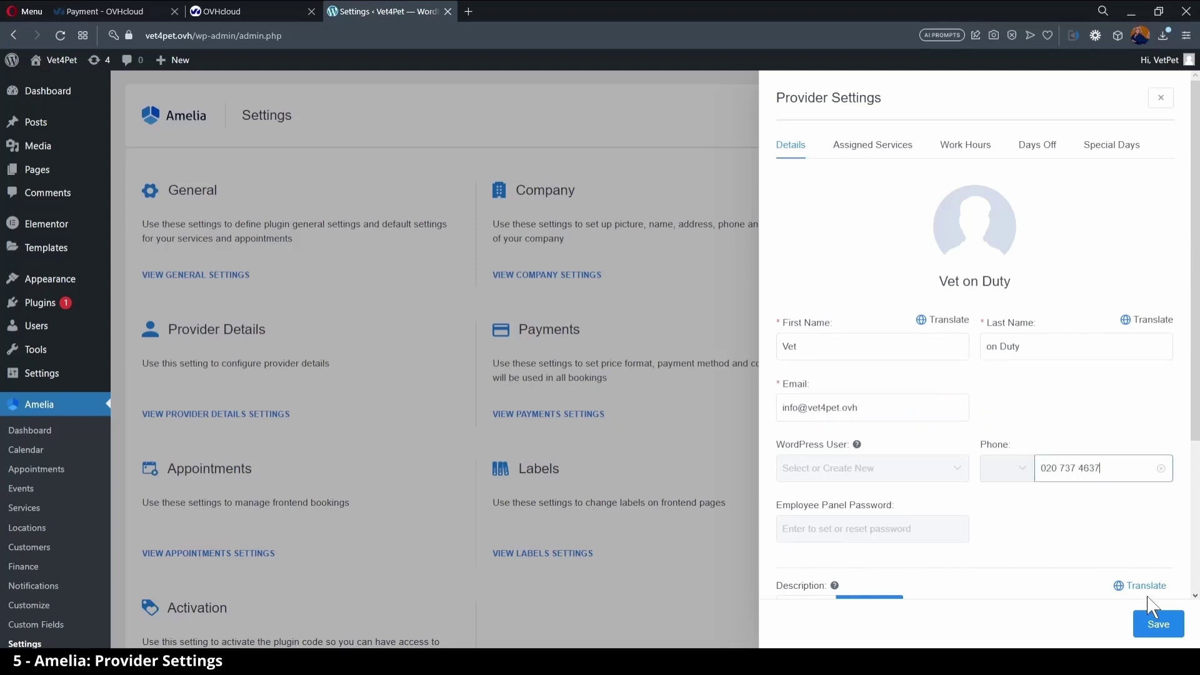
left_click(1155, 621)
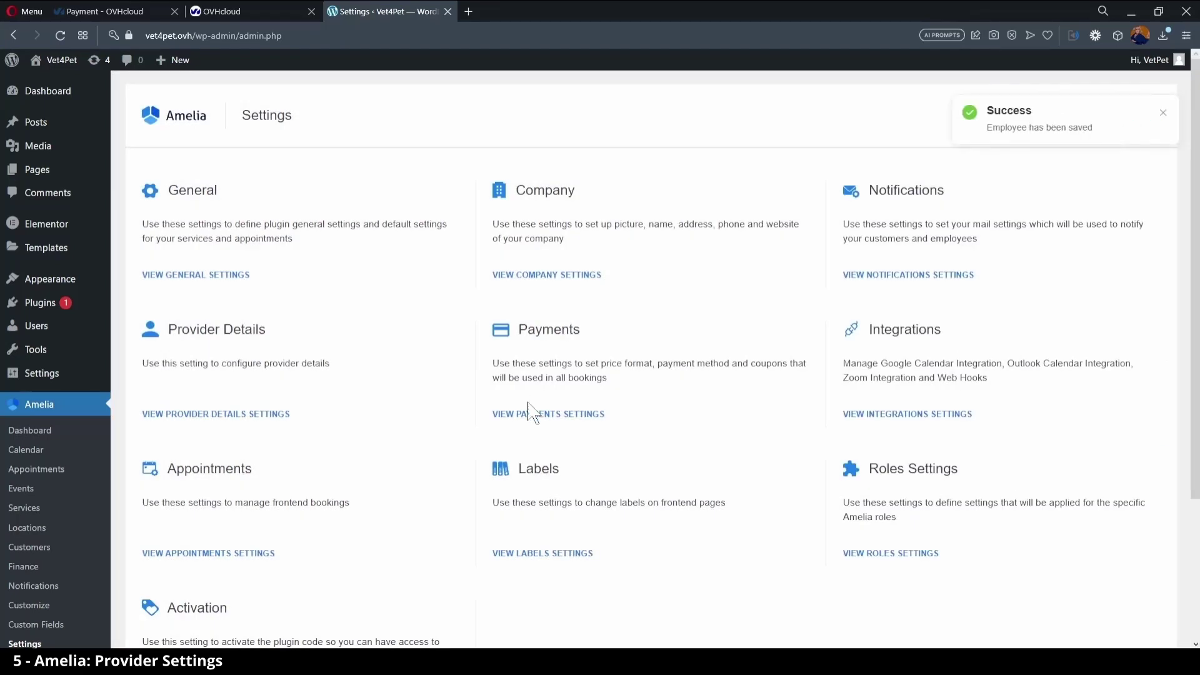
- Switch the provider's phone country to United Kingdom with a 020 number and save
left_click(268, 414)
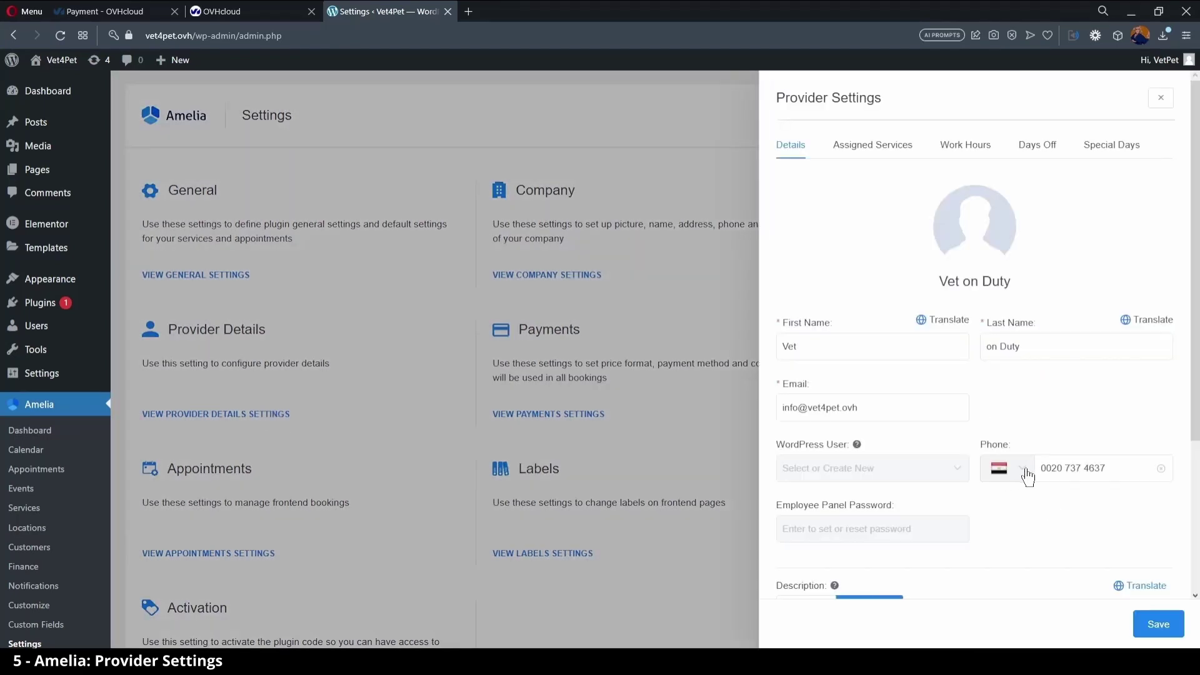
left_click(1025, 470)
left_click_drag(1181, 316, 1180, 438)
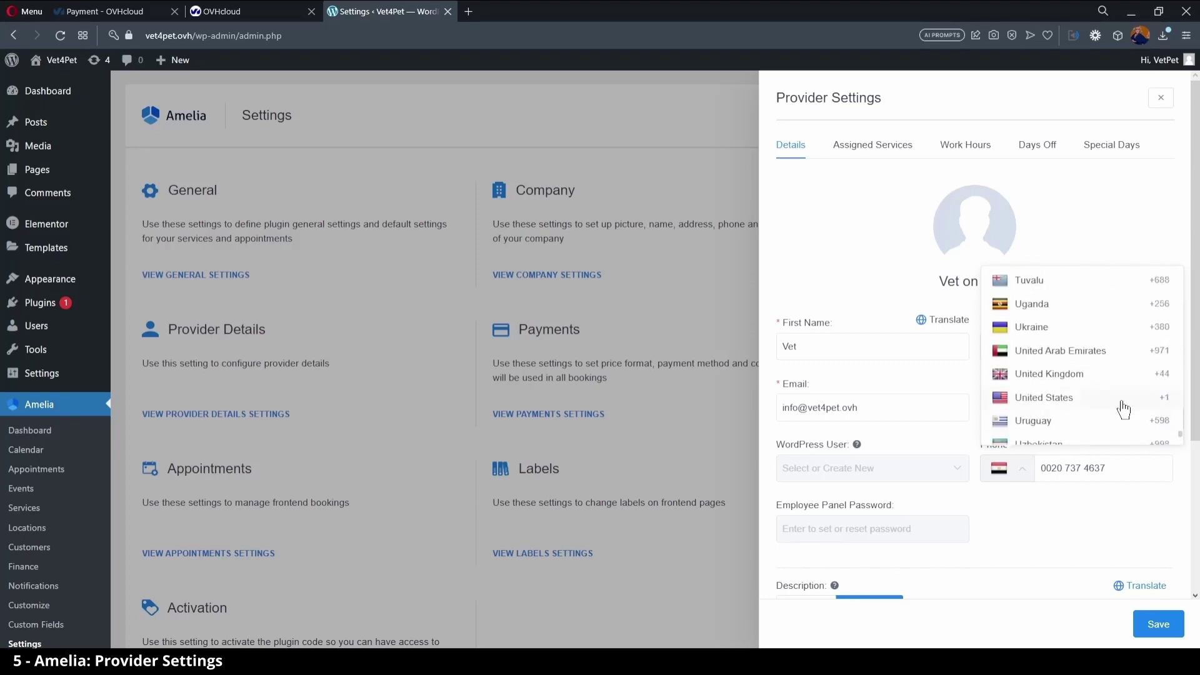
left_click(1094, 375)
left_click(1053, 465)
type("020")
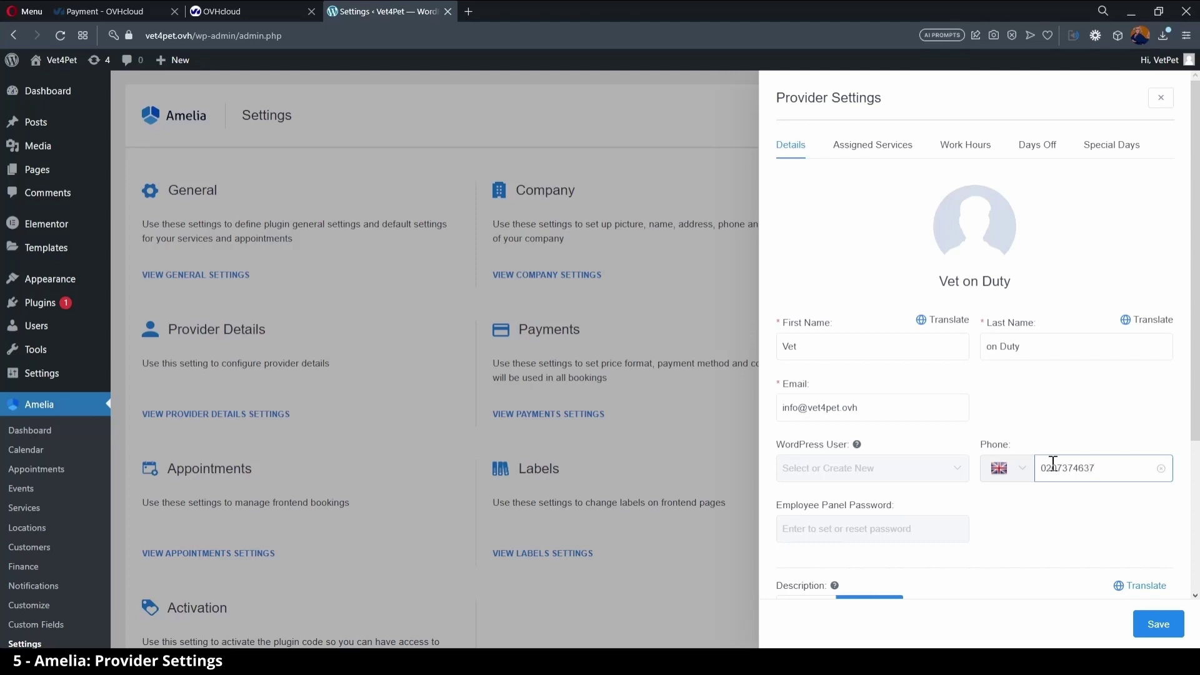
left_click(1158, 623)
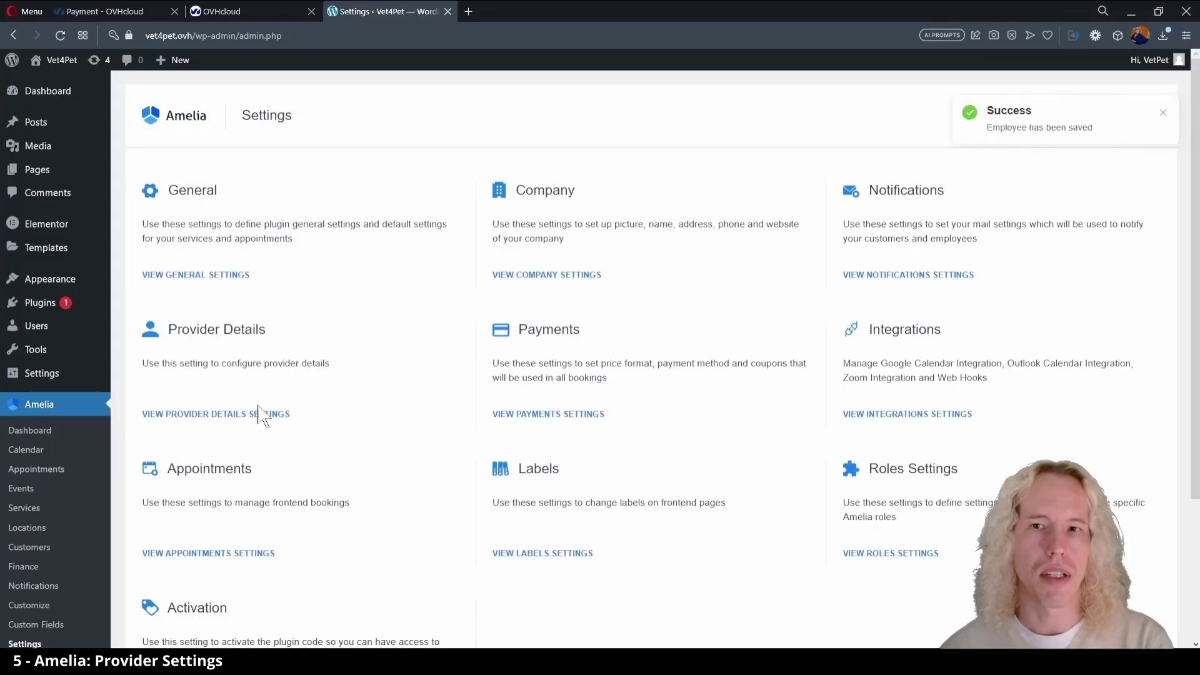
- Reopen the provider details settings to review them
left_click(262, 414)
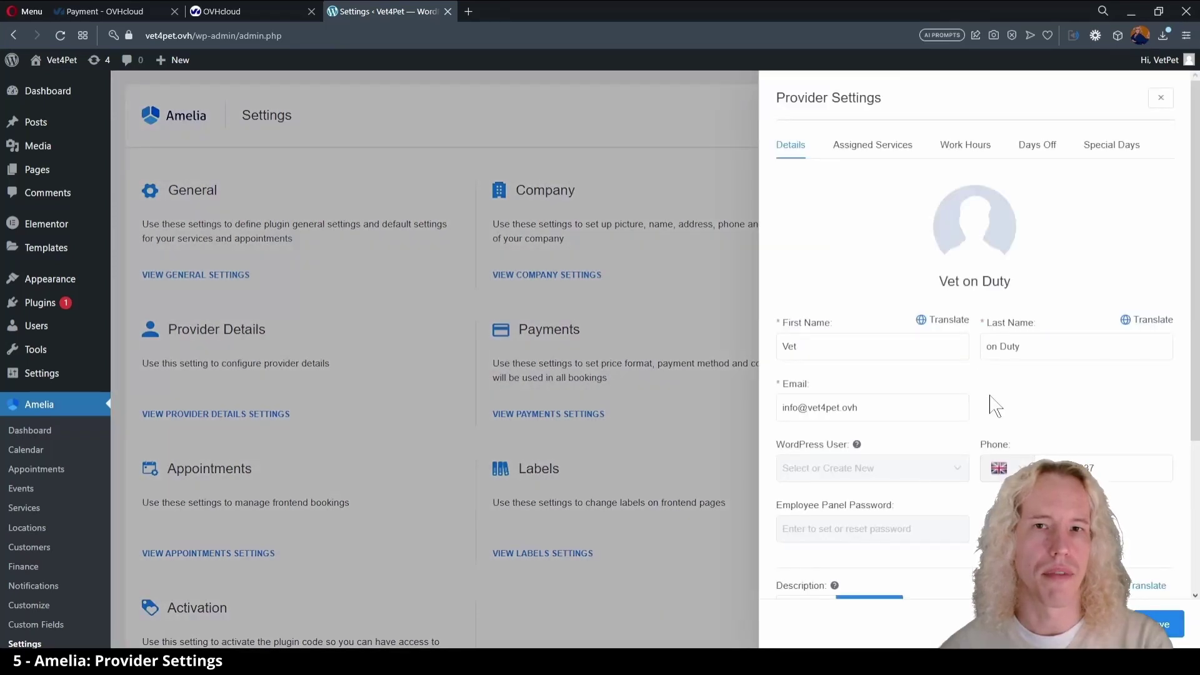
scroll(977, 402, "down", 3)
scroll(979, 407, "up", 3)
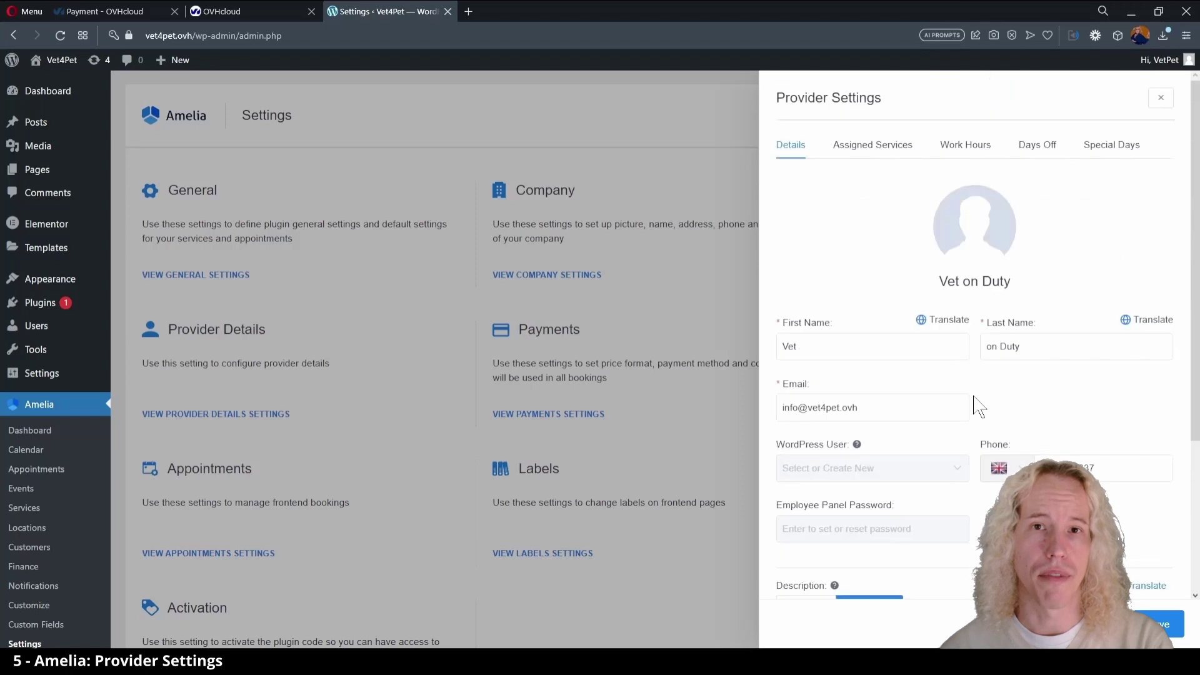
- Change the provider's Monday end time to 16:00 in Work Hours
left_click(871, 144)
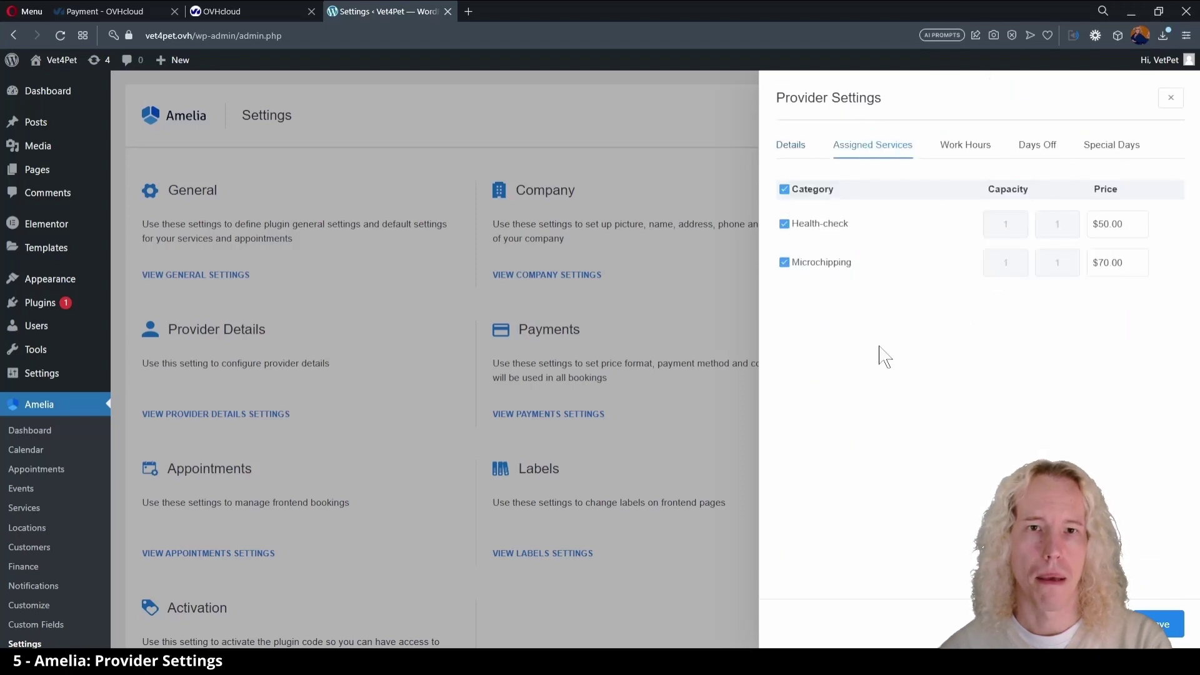
left_click(965, 146)
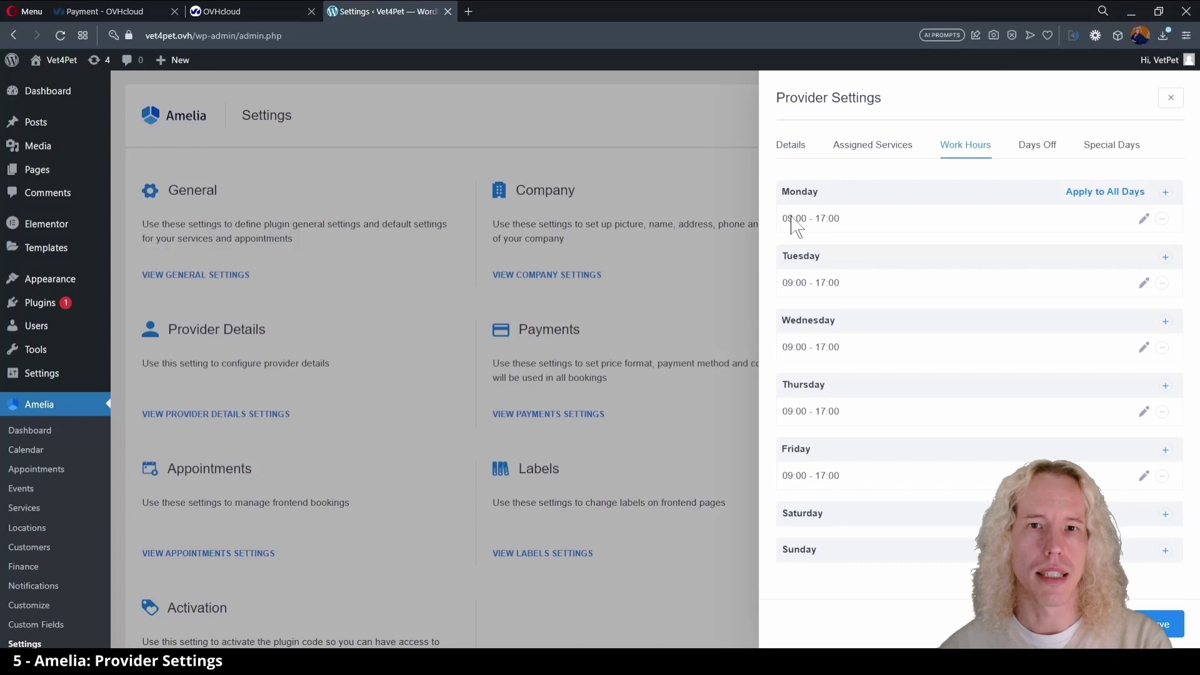
left_click(1143, 219)
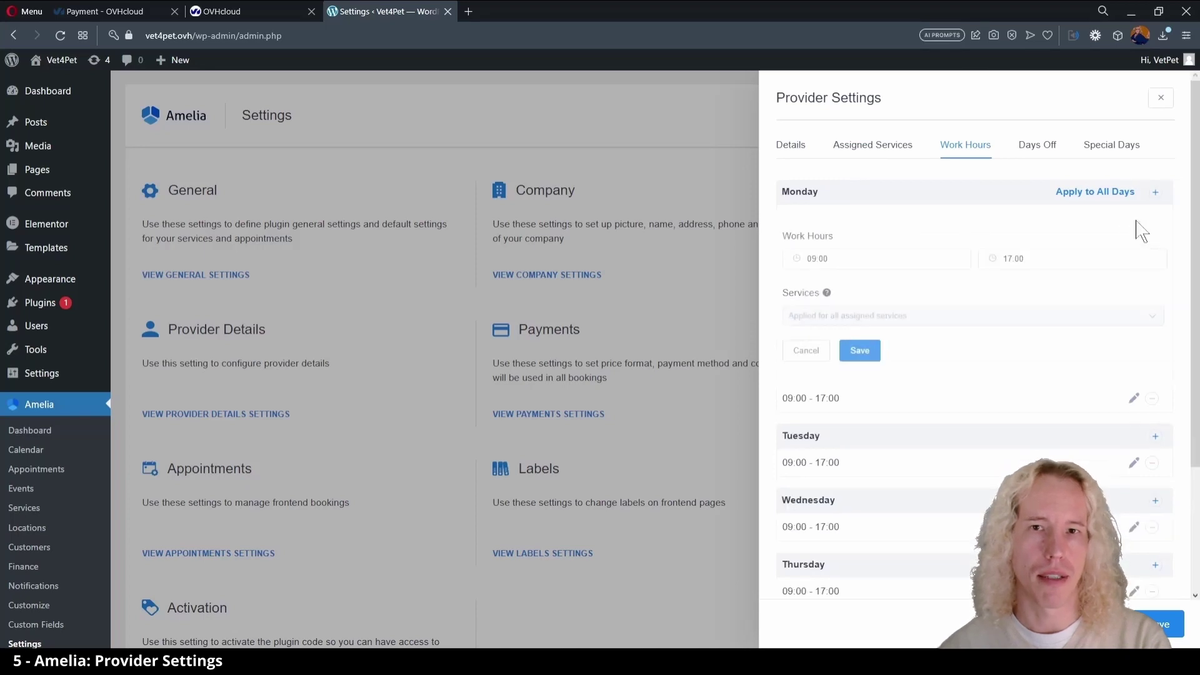
left_click(1013, 262)
left_click(1004, 304)
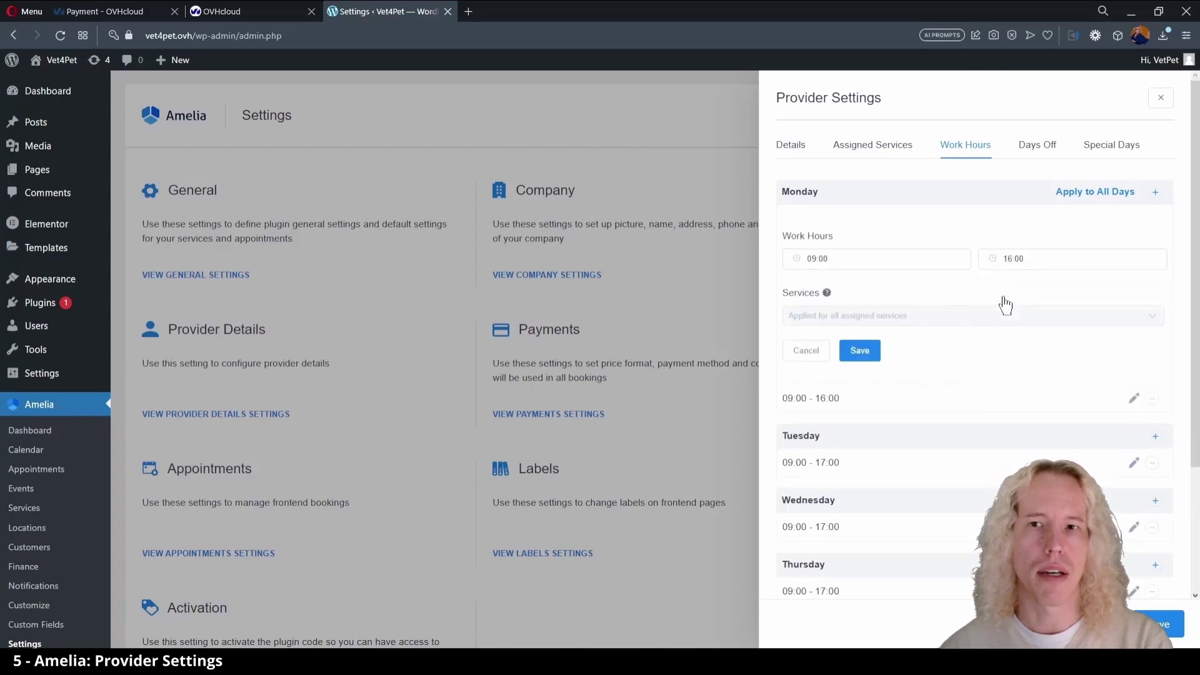
- Add a 13:00–14:00 break to Monday's hours
left_click(1155, 199)
left_click(868, 289)
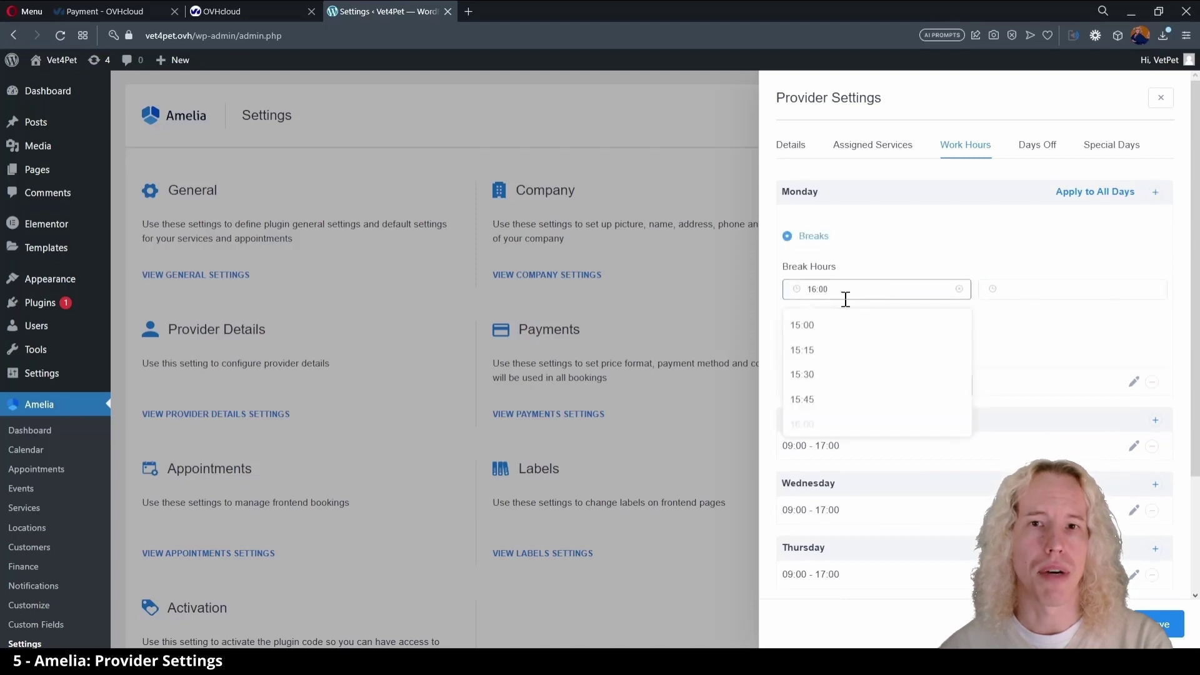
scroll(828, 353, "up", 5)
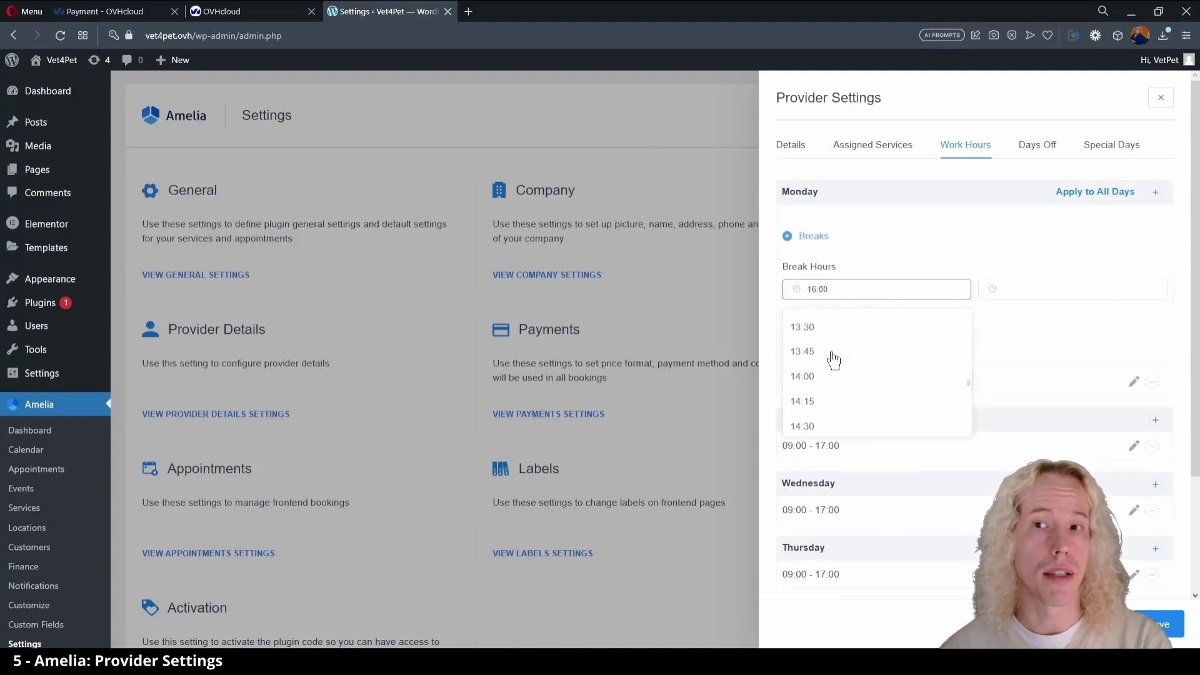
left_click(819, 322)
left_click(1078, 286)
scroll(1040, 384, "down", 5)
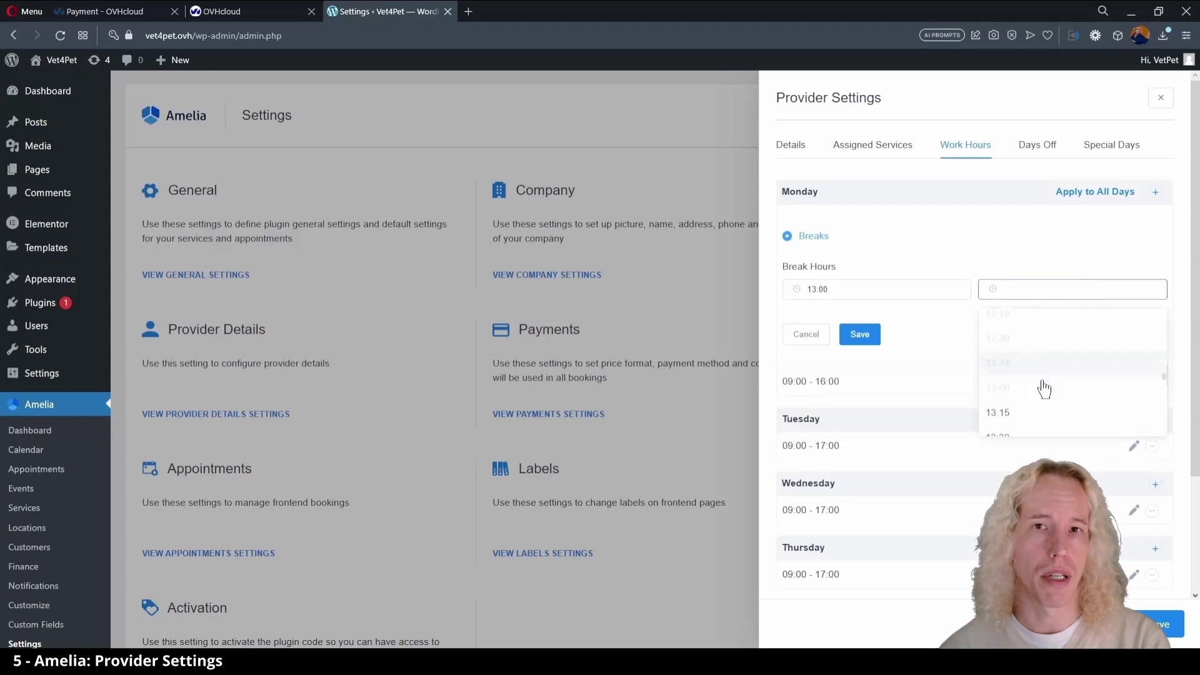
scroll(1022, 375, "up", 2)
left_click(1017, 335)
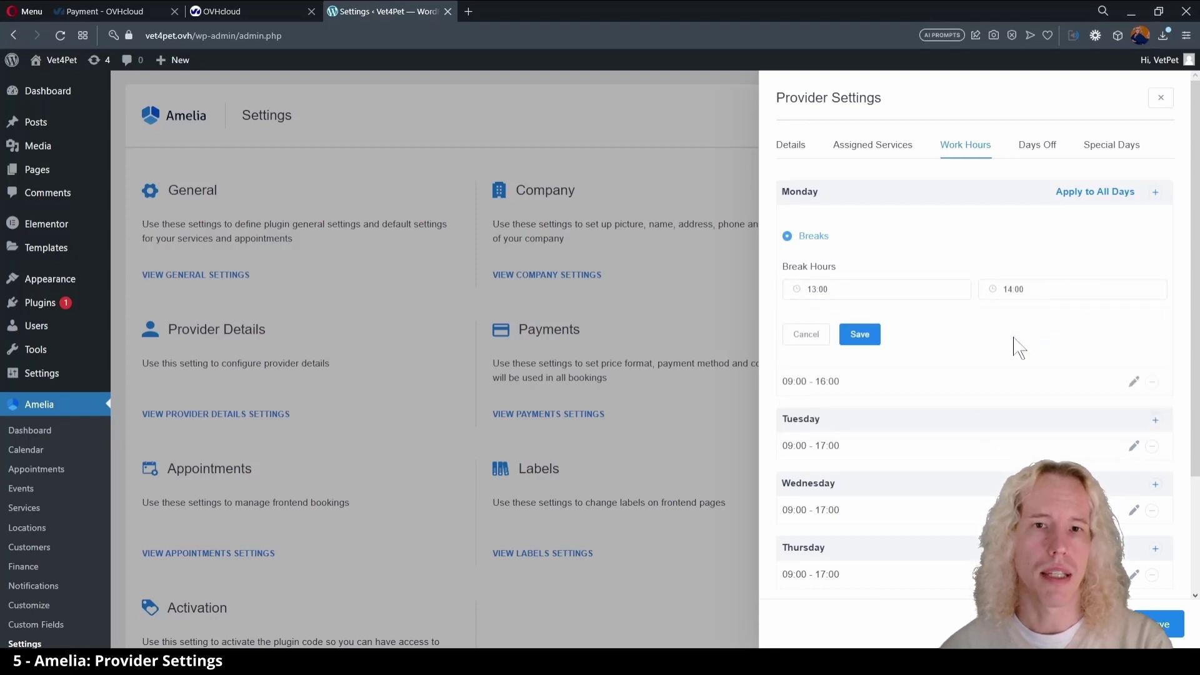
left_click(859, 335)
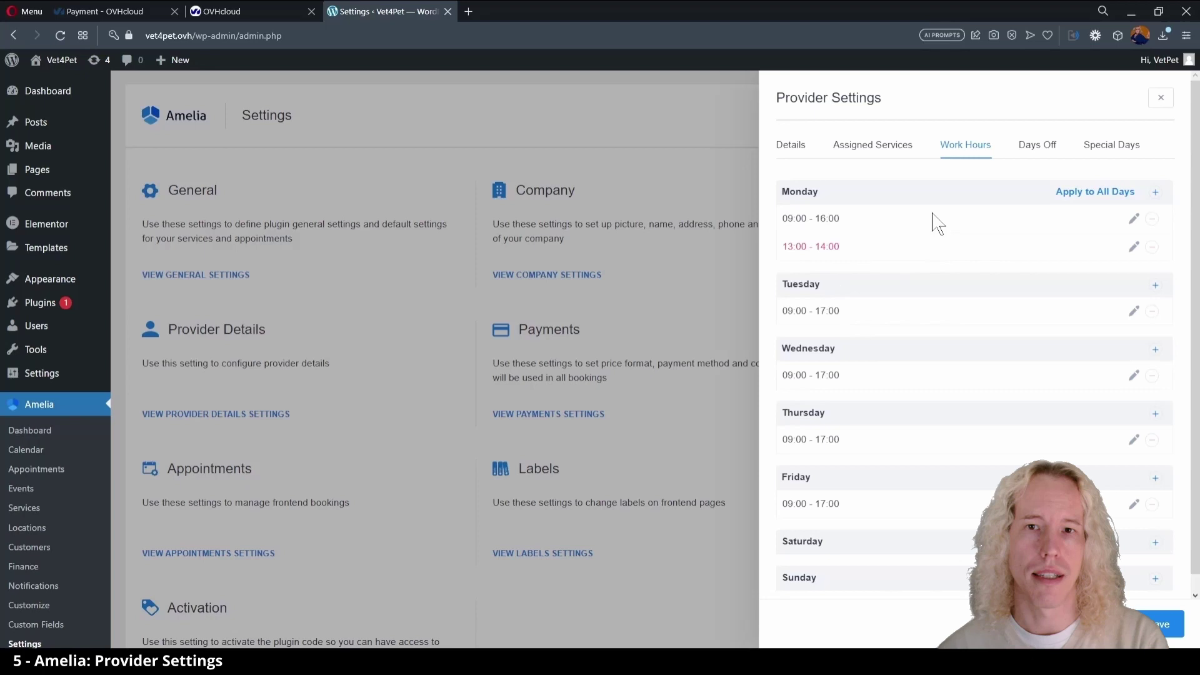
- Copy Monday's hours and break to all days, then remove Sunday's hours and break
left_click(1106, 194)
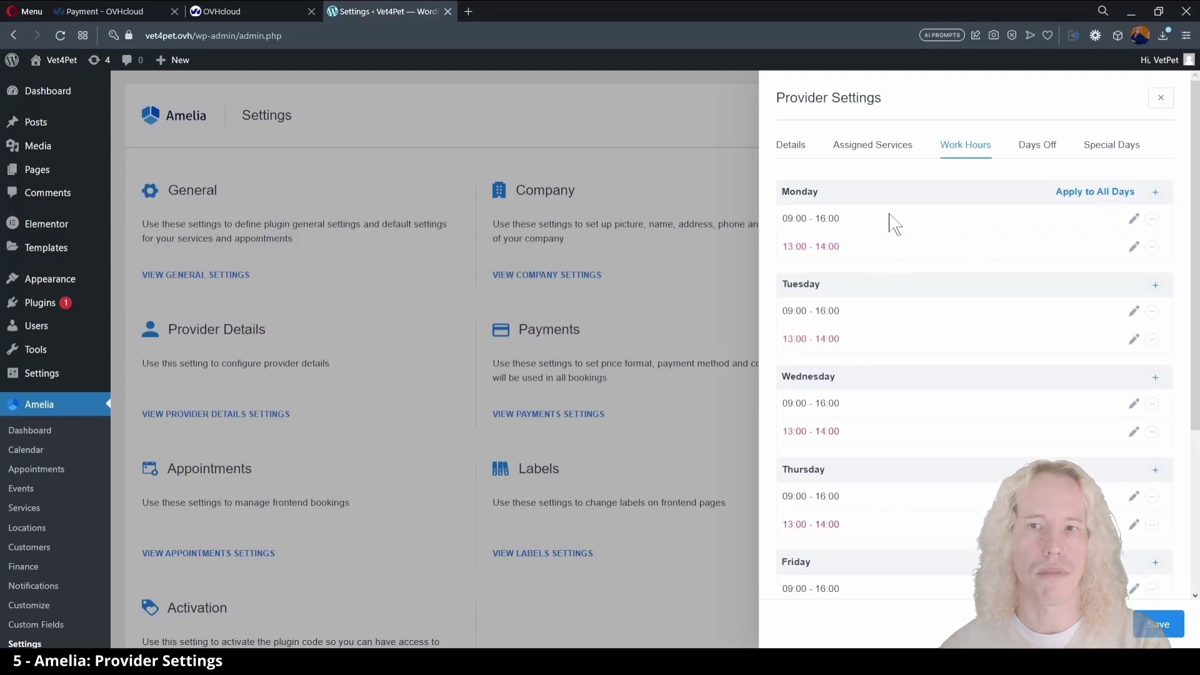
scroll(884, 535, "down", 4)
left_click(1151, 530)
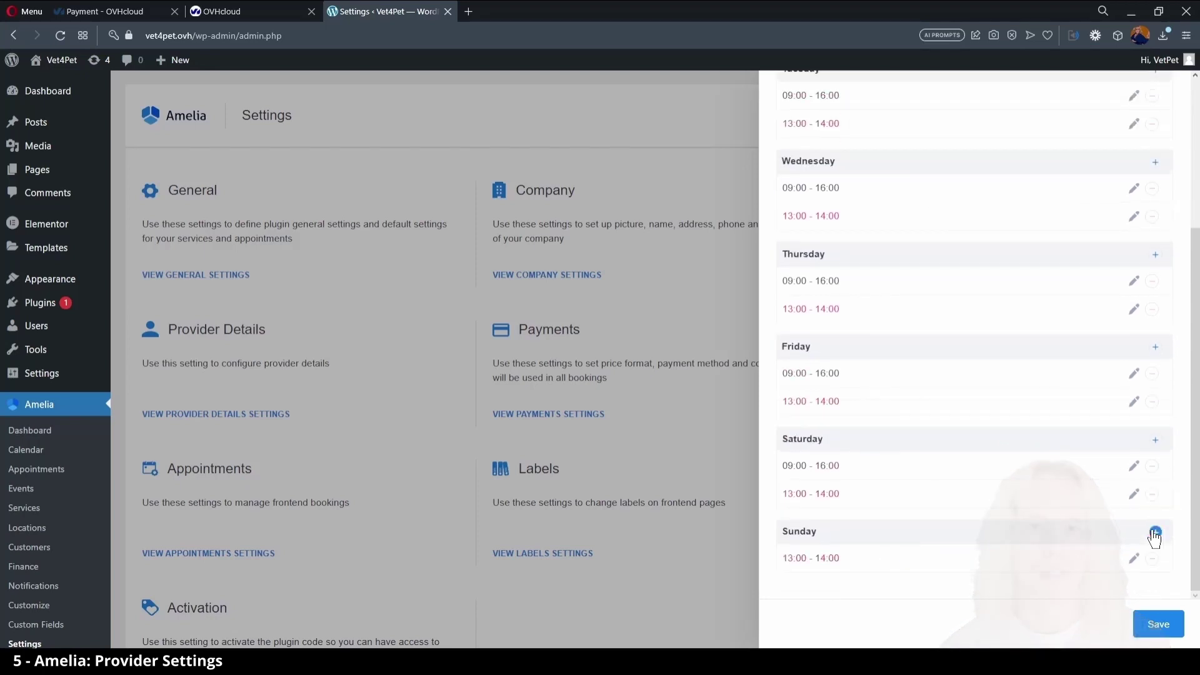
left_click(1152, 558)
- Change Saturday's working hours to 10:00–15:00
left_click(1133, 494)
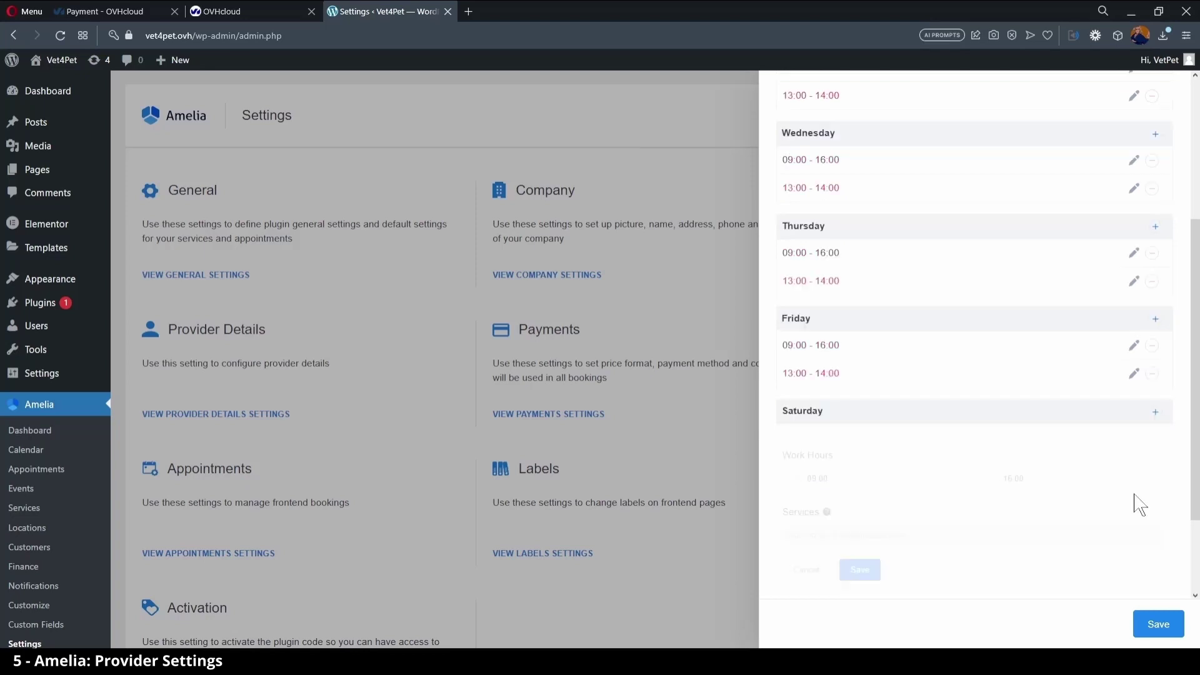
left_click(828, 478)
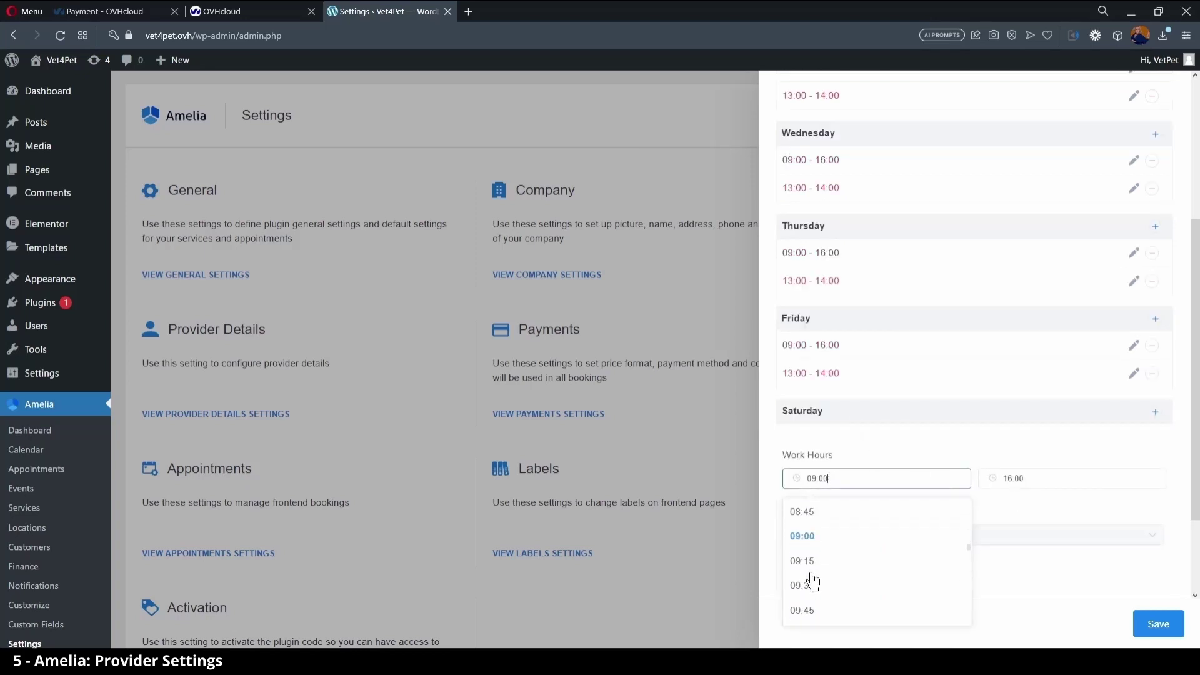
left_click(802, 598)
left_click(1025, 478)
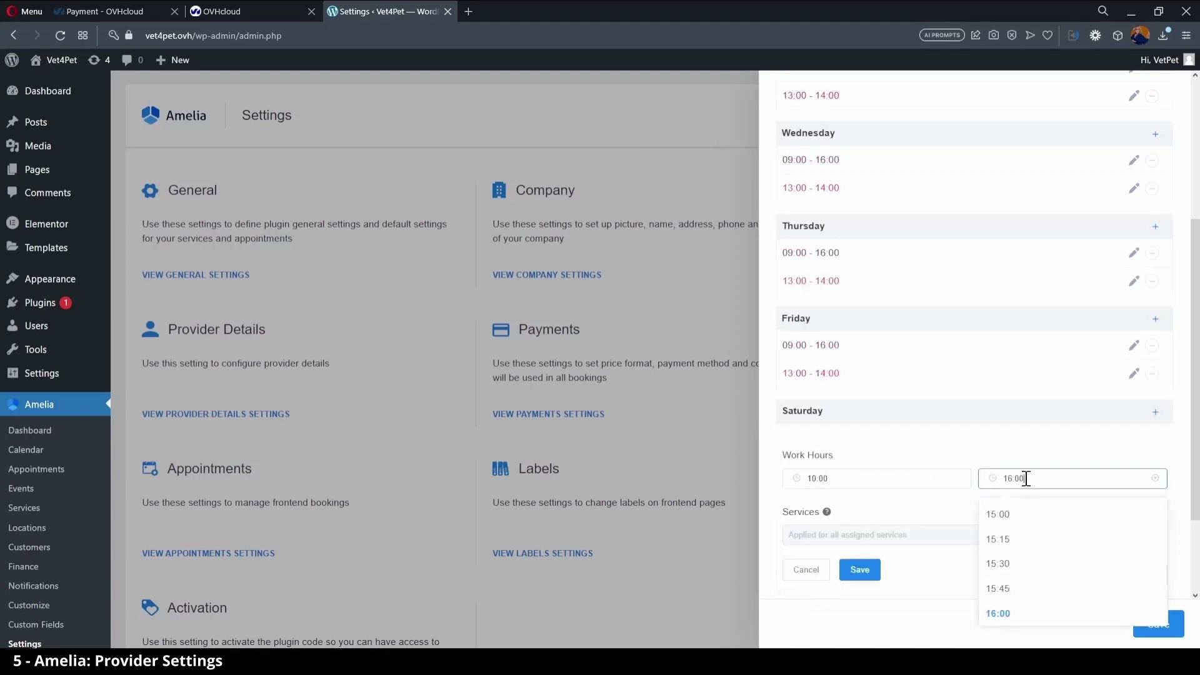
left_click(1022, 524)
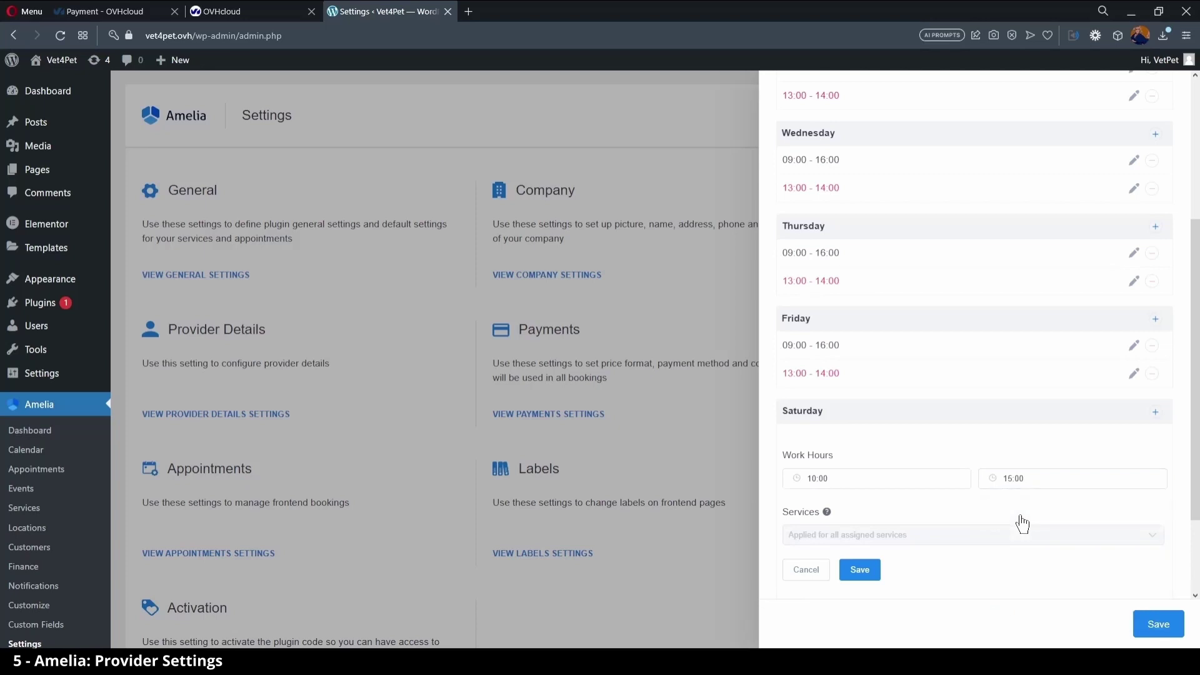
left_click(860, 571)
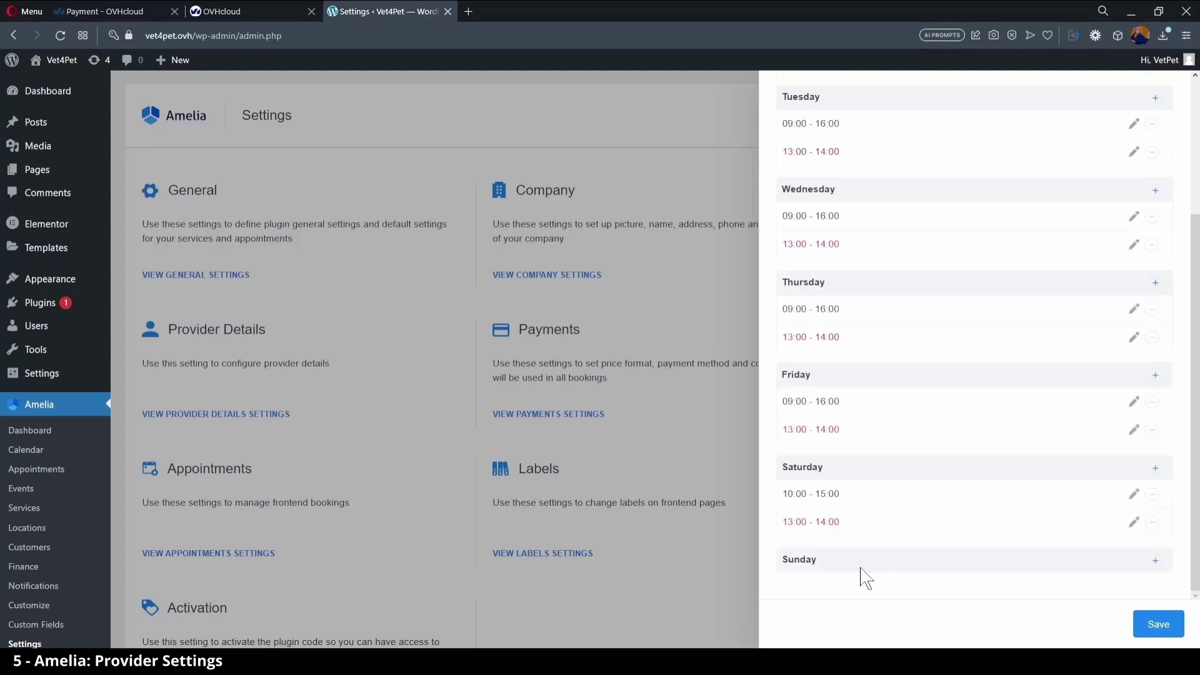
- Set Saturday's break to 12:00–12:30 and save the weekly schedule
left_click(1133, 522)
left_click(895, 478)
left_click(879, 513)
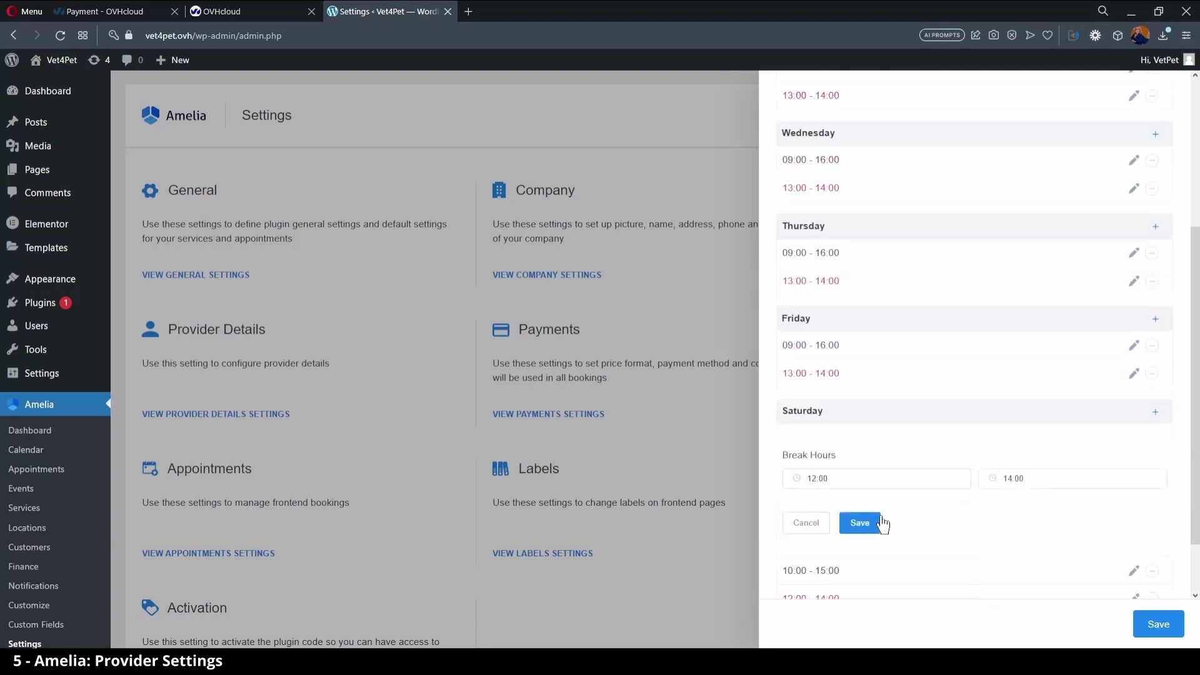
left_click(1037, 478)
scroll(1021, 570, "up", 3)
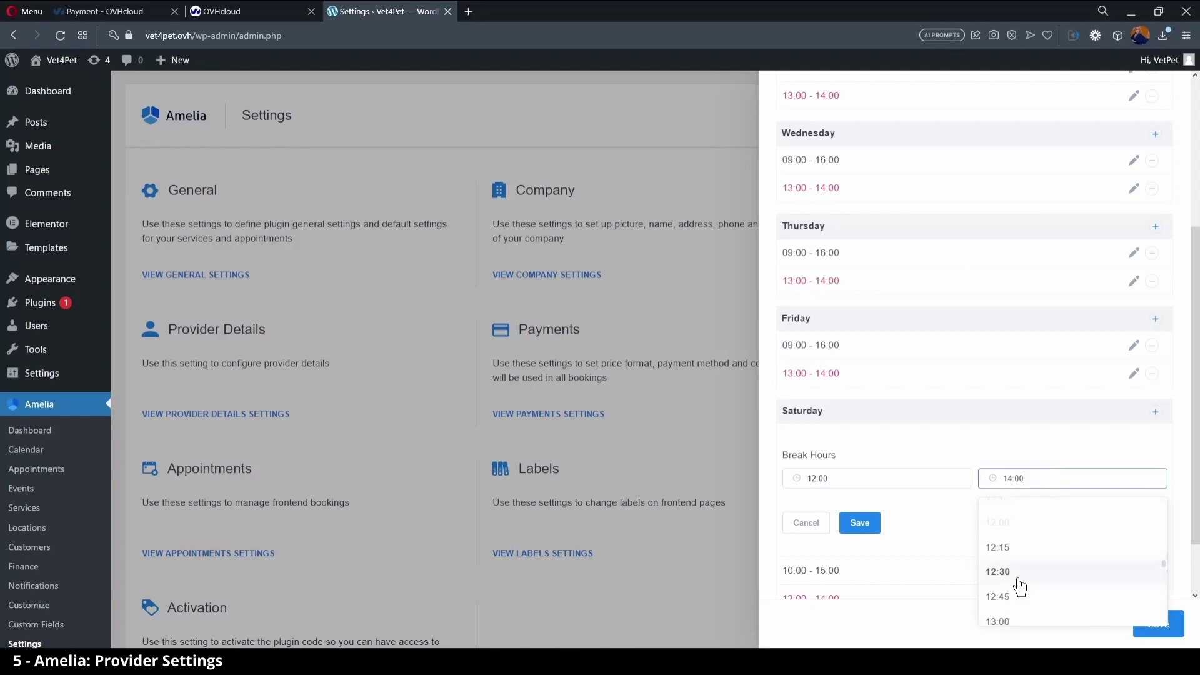
left_click(1019, 574)
left_click(858, 524)
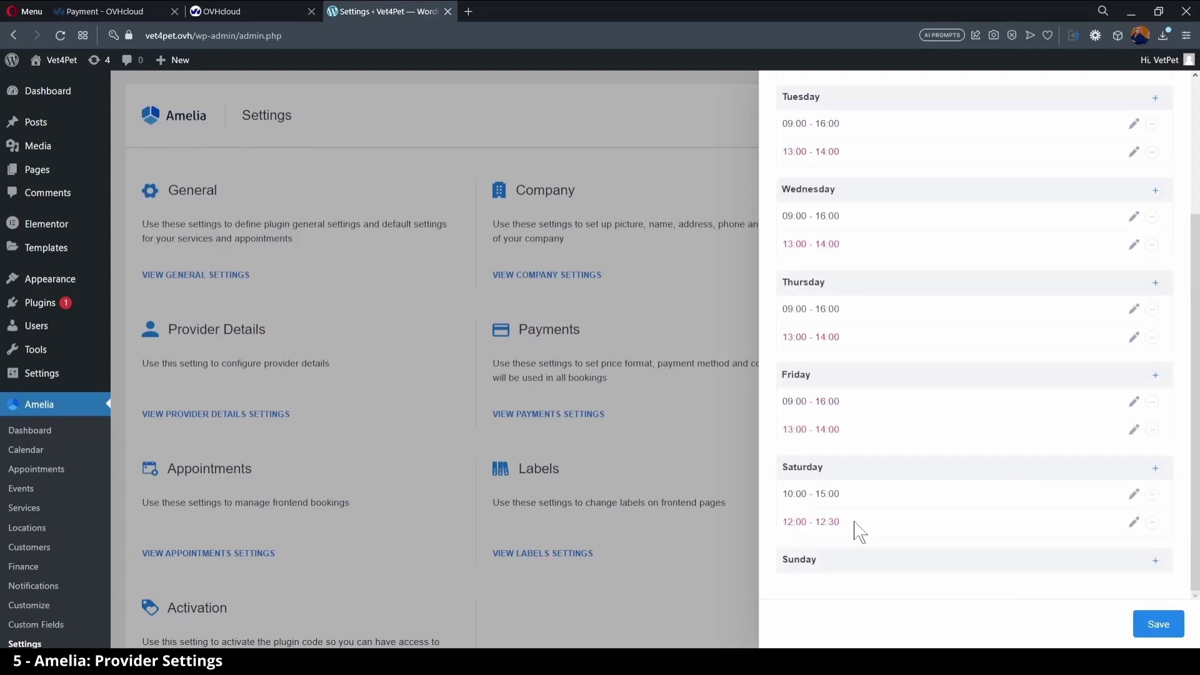
left_click(1157, 624)
- Enter company name 'Vet4Pet - Animal Hospital', the puppy photo as picture, and the company address
left_click(549, 275)
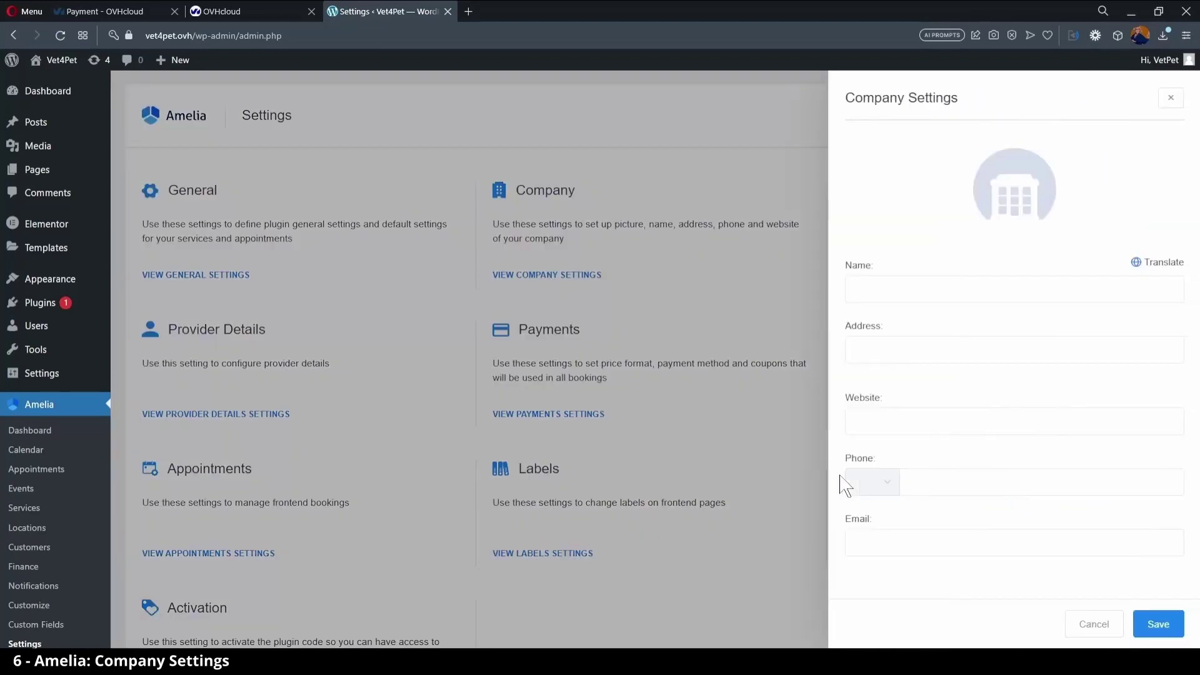
left_click(898, 309)
type("Vet4Pet - Animal Hospital")
left_click(1023, 208)
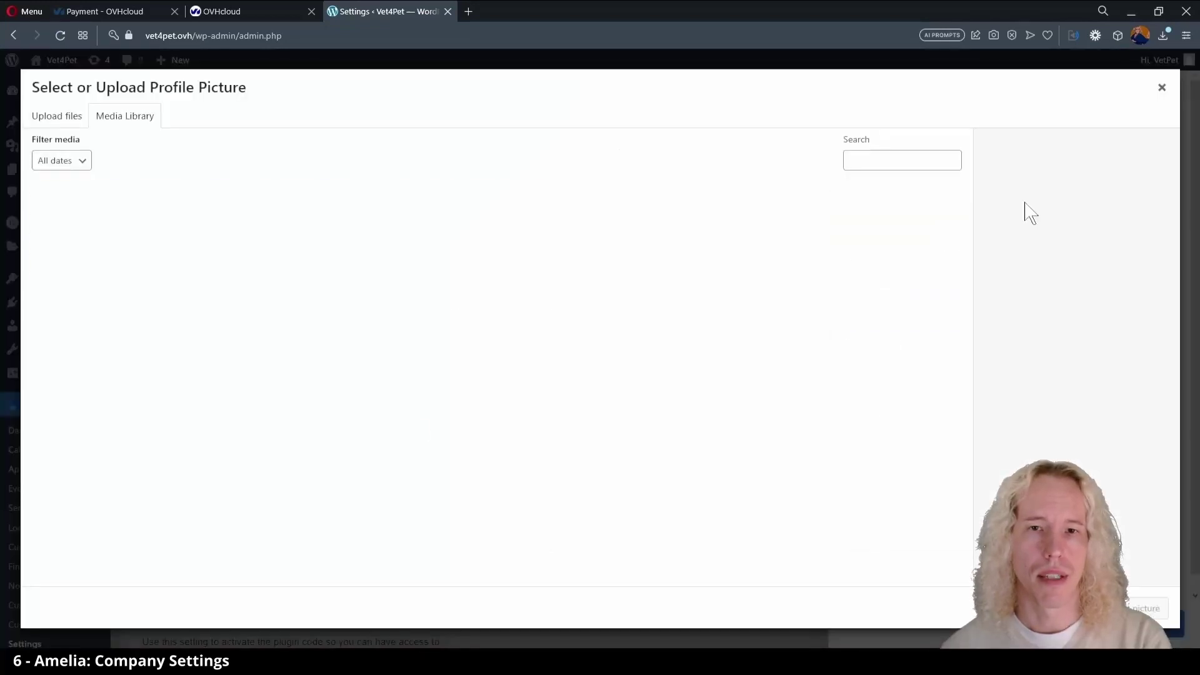
left_click(400, 237)
left_click(1147, 608)
left_click(904, 375)
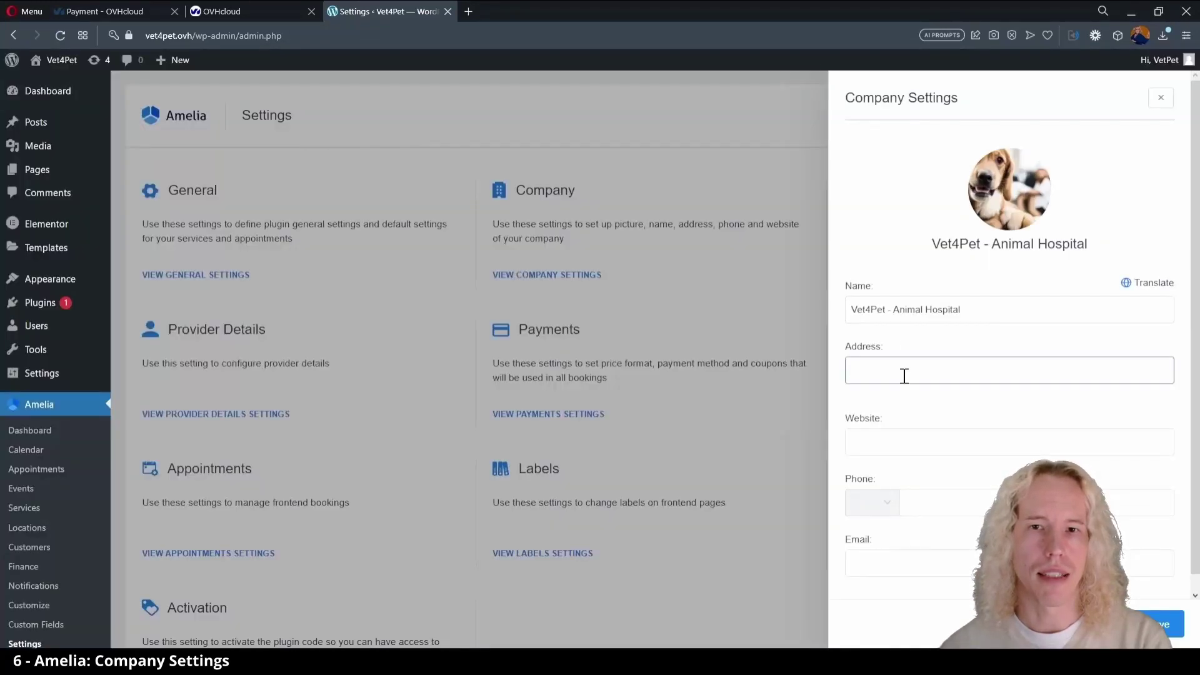
type("Victoria St, London")
left_click(905, 442)
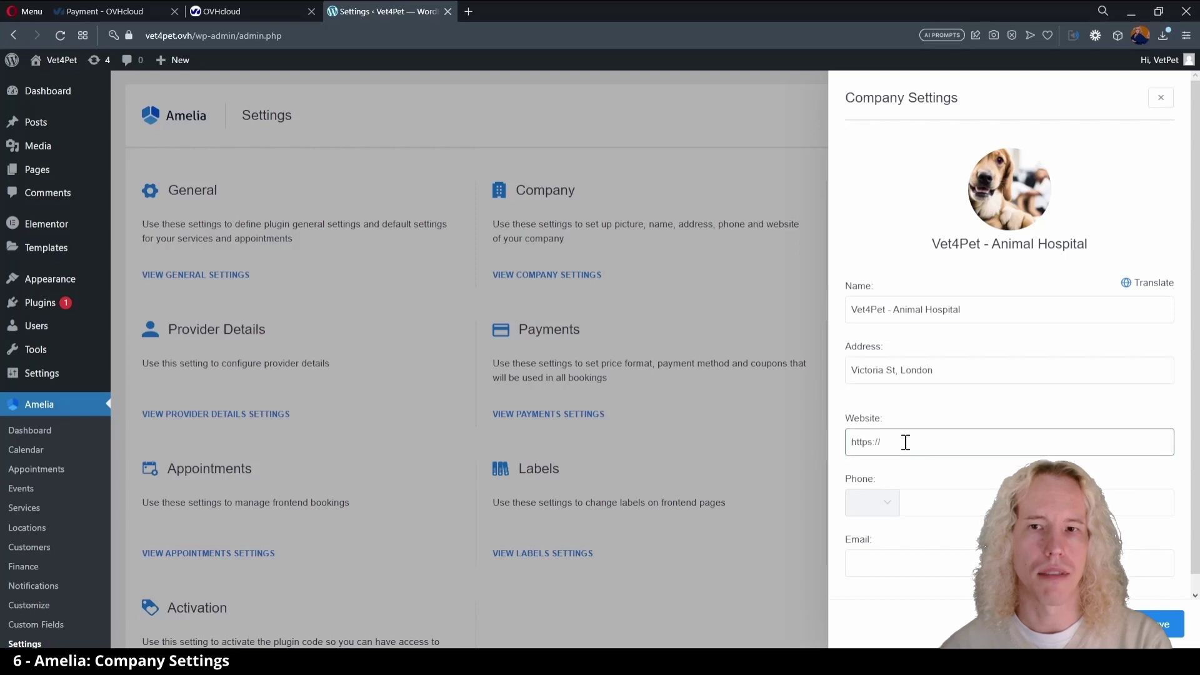
type("https://vet4pet.ovh")
left_click(890, 512)
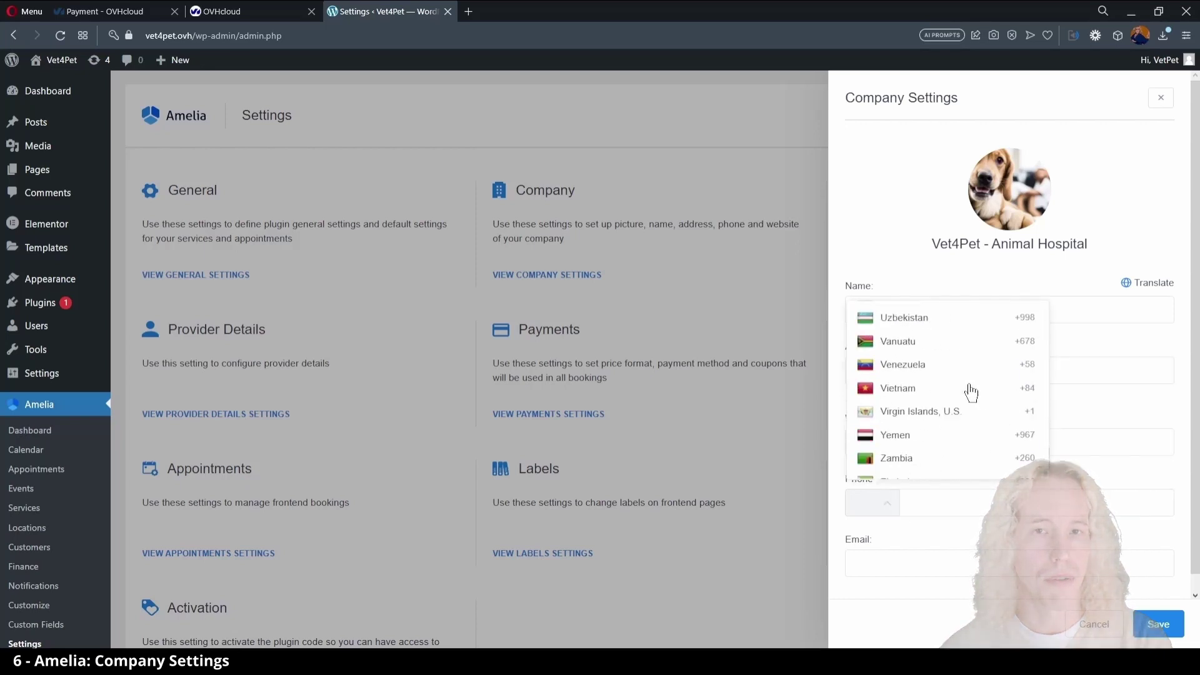
left_click(967, 391)
left_click(907, 572)
scroll(1138, 576, "down", 1)
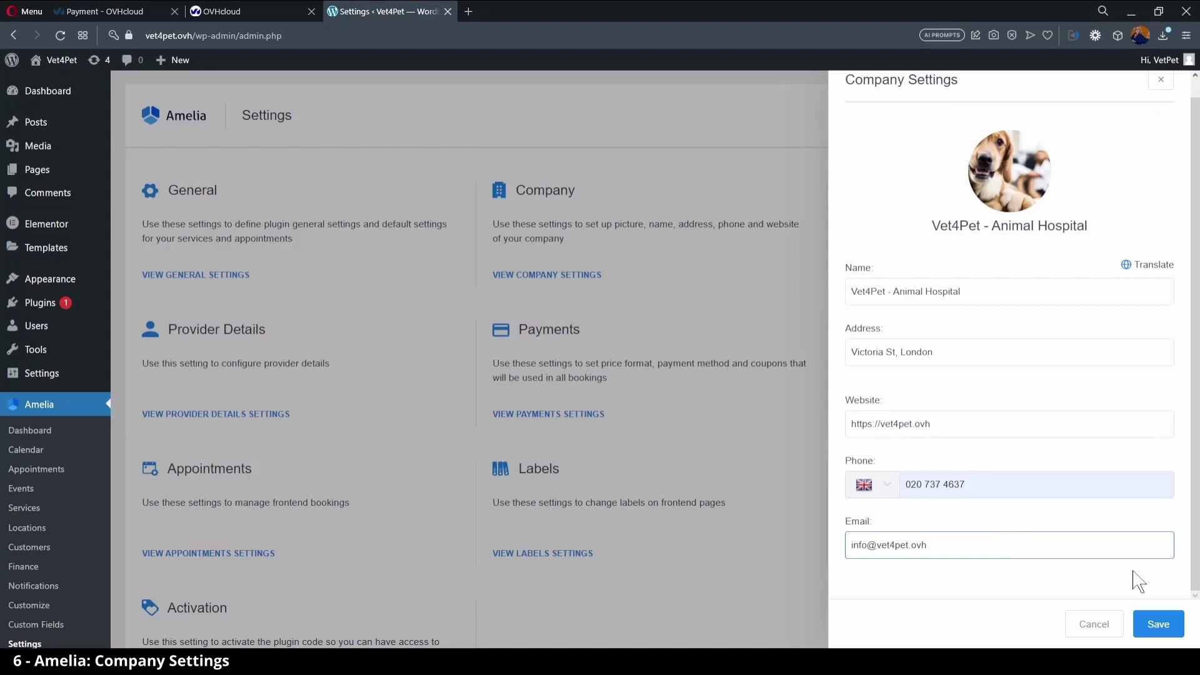
left_click(1160, 625)
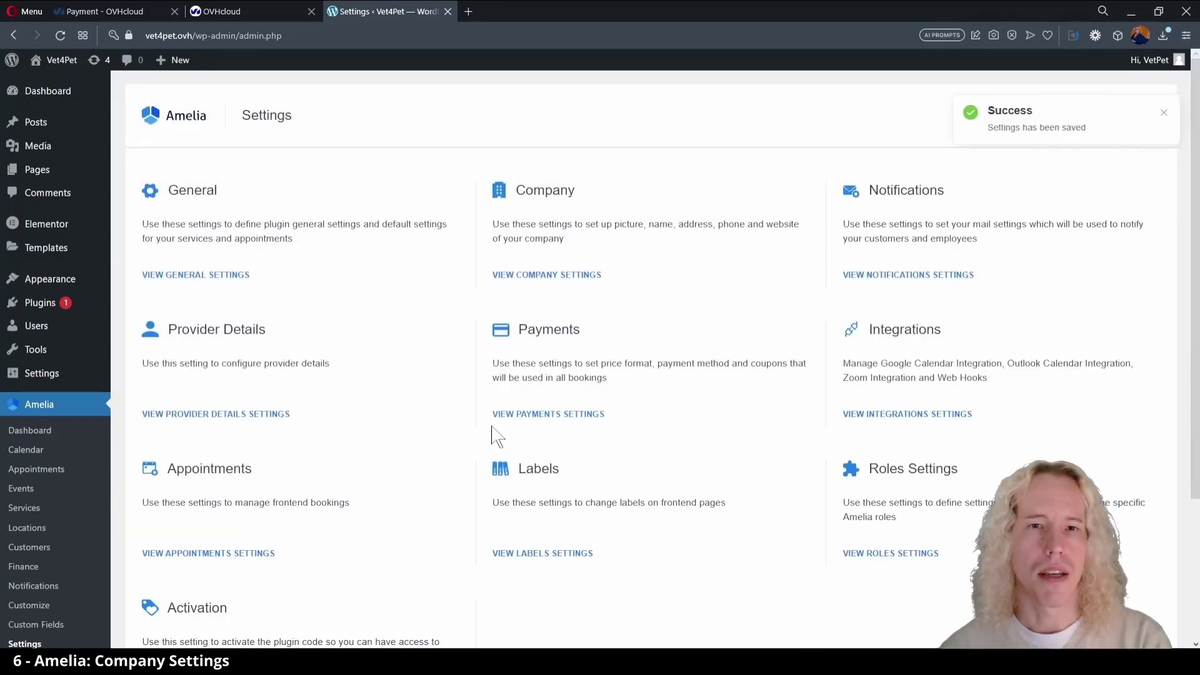
- Switch Amelia's currency to British Pound Sterling, keep On-site as default payment, and save
left_click(518, 423)
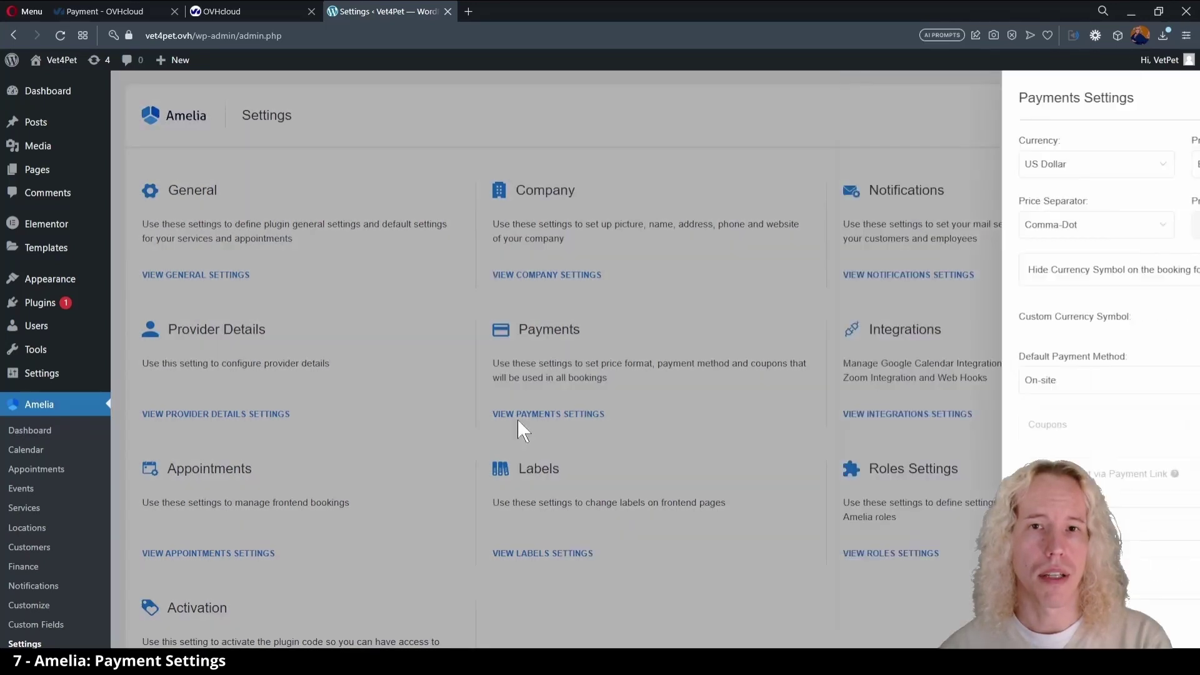
left_click(978, 164)
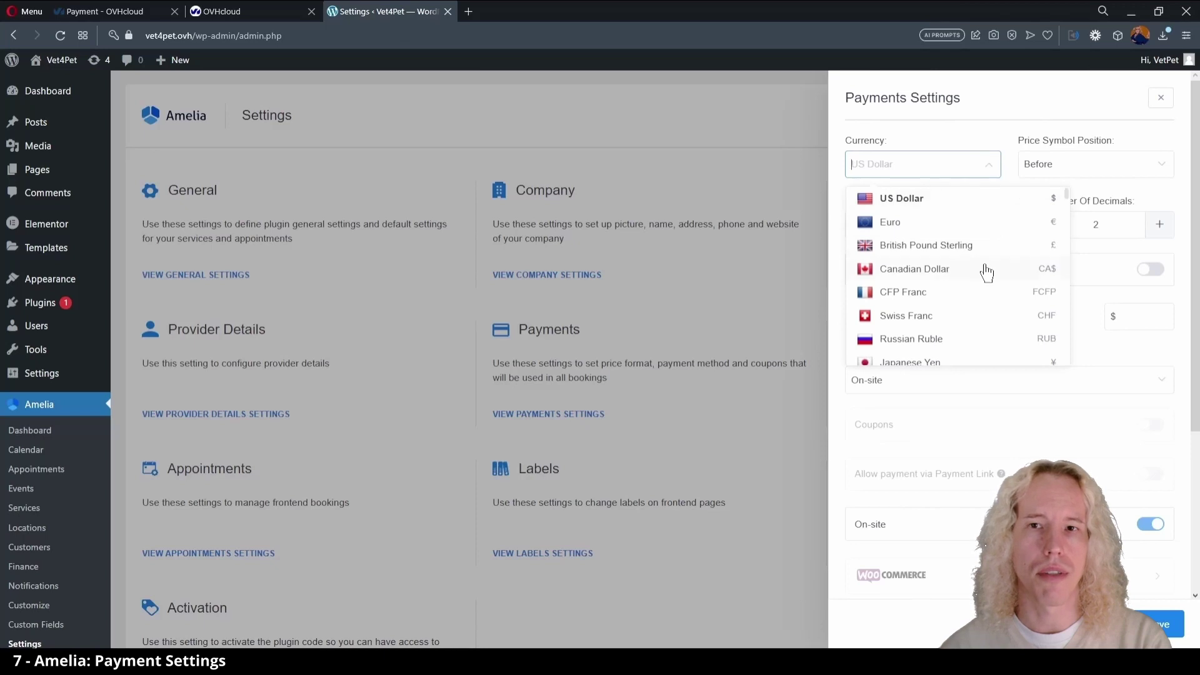
left_click(985, 247)
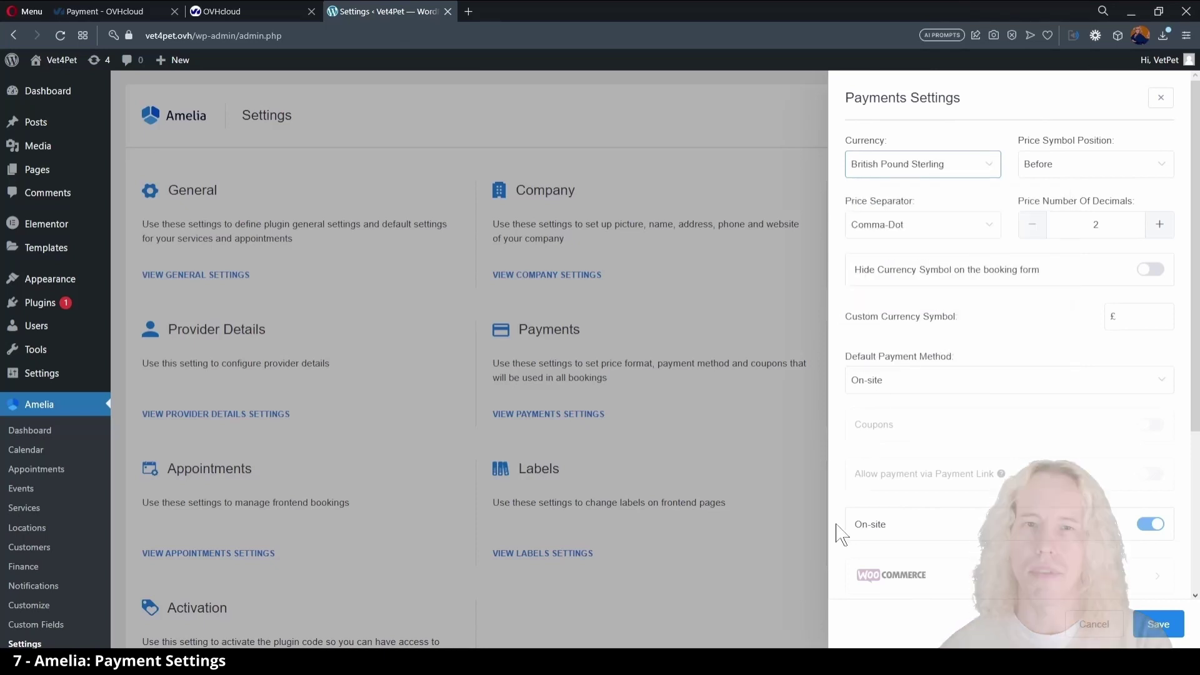
left_click(979, 387)
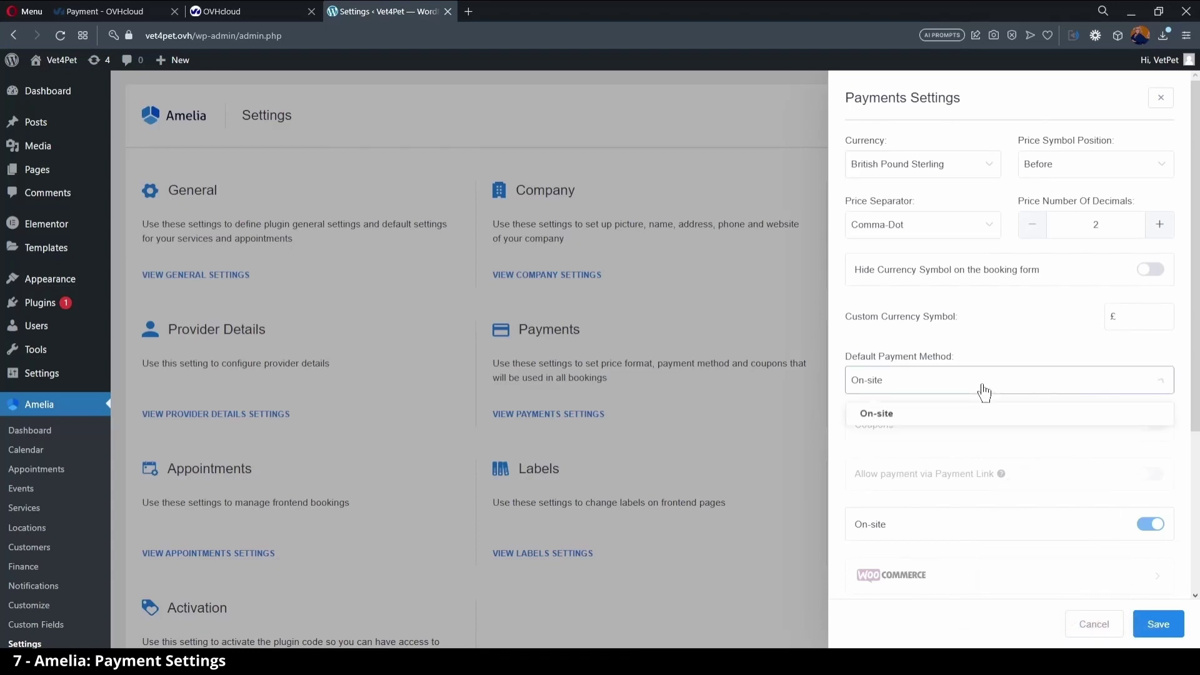
left_click(954, 420)
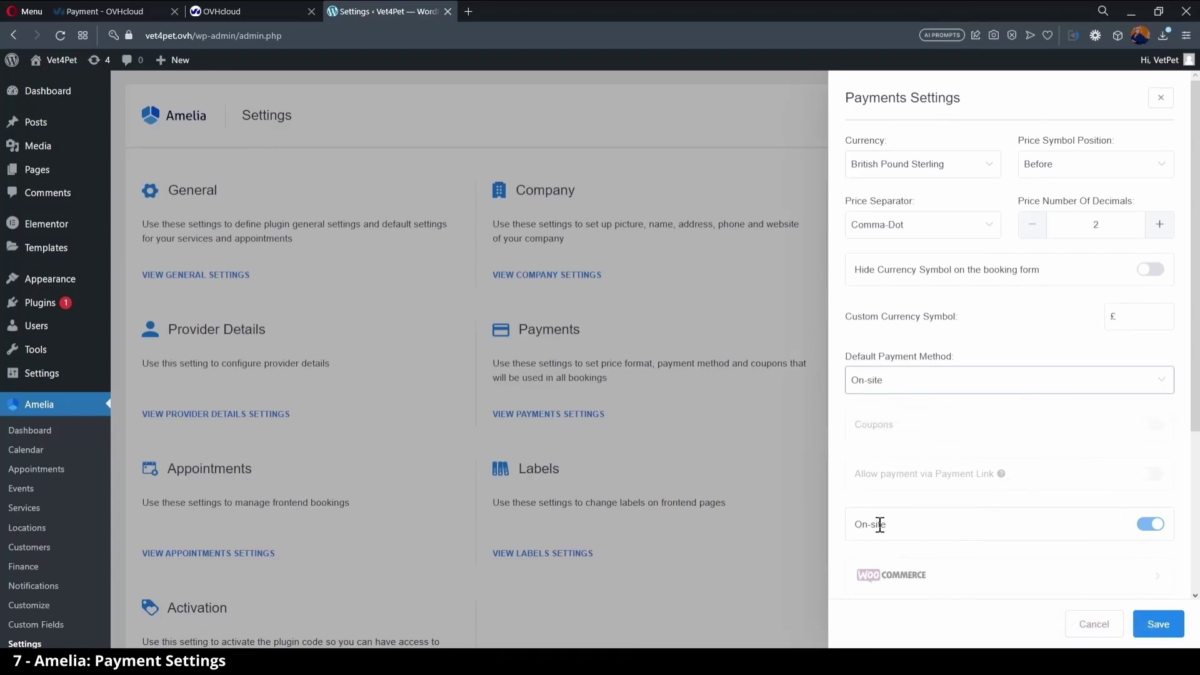
scroll(838, 541, "down", 4)
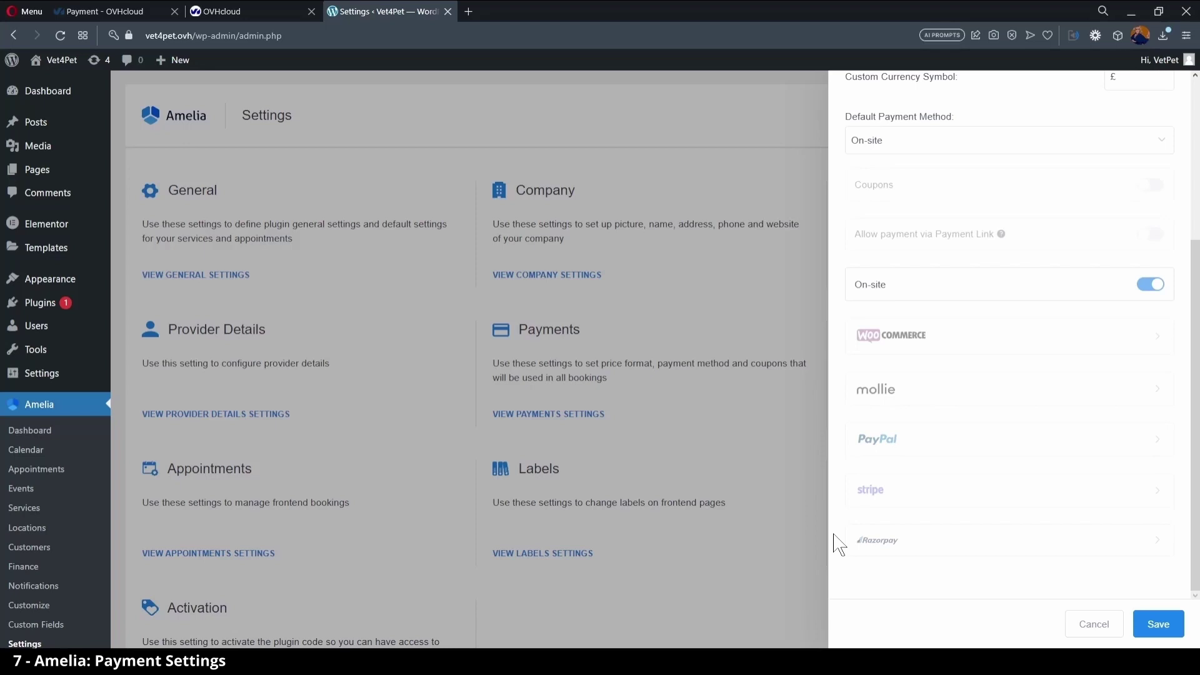
scroll(838, 544, "up", 4)
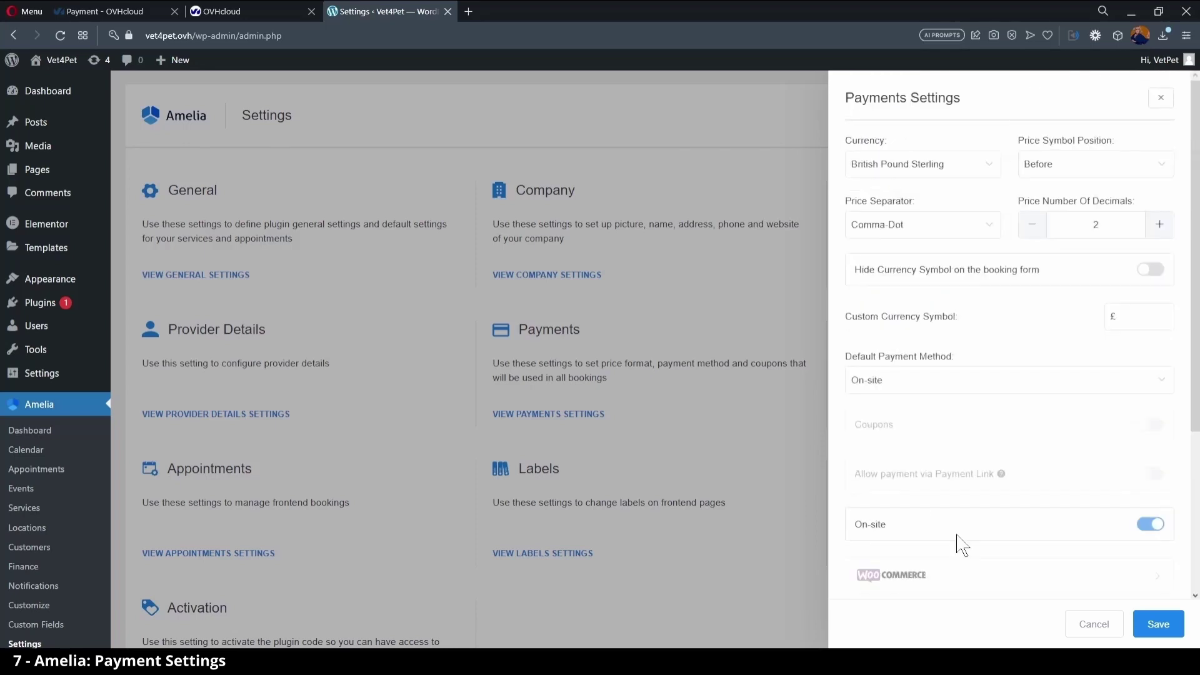
left_click(1158, 625)
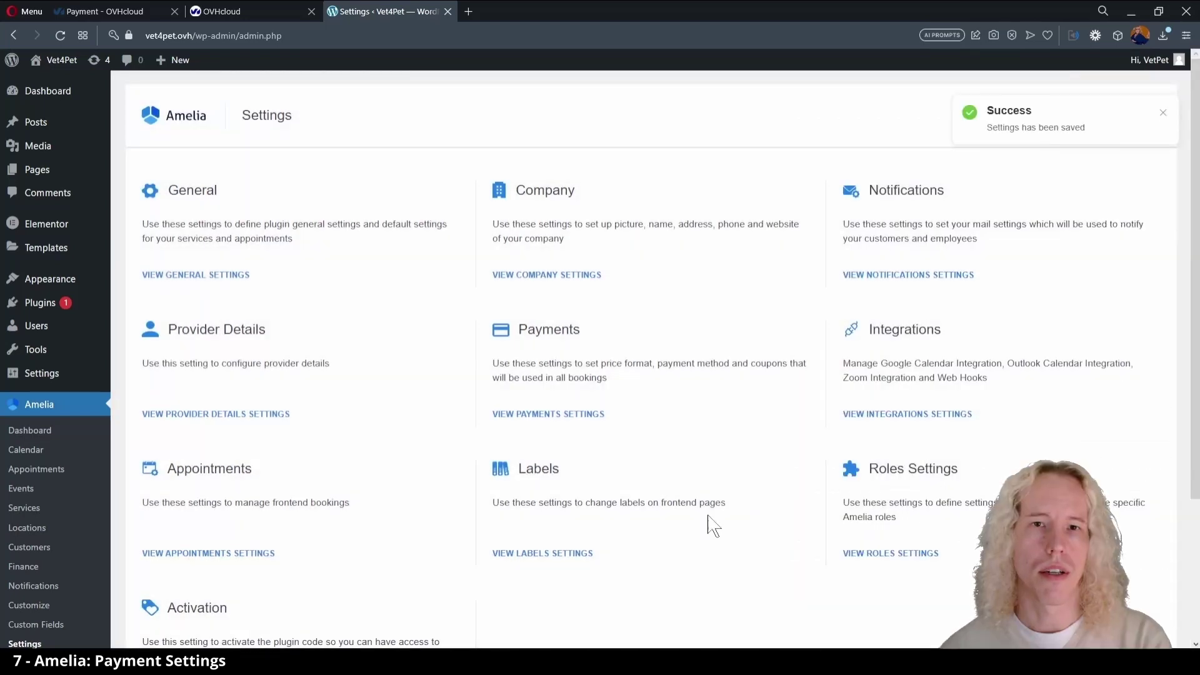
- Choose WP Mail as mail service, with sender name 'Bookings Vet4Pet' and the company sender e-mail
left_click(875, 277)
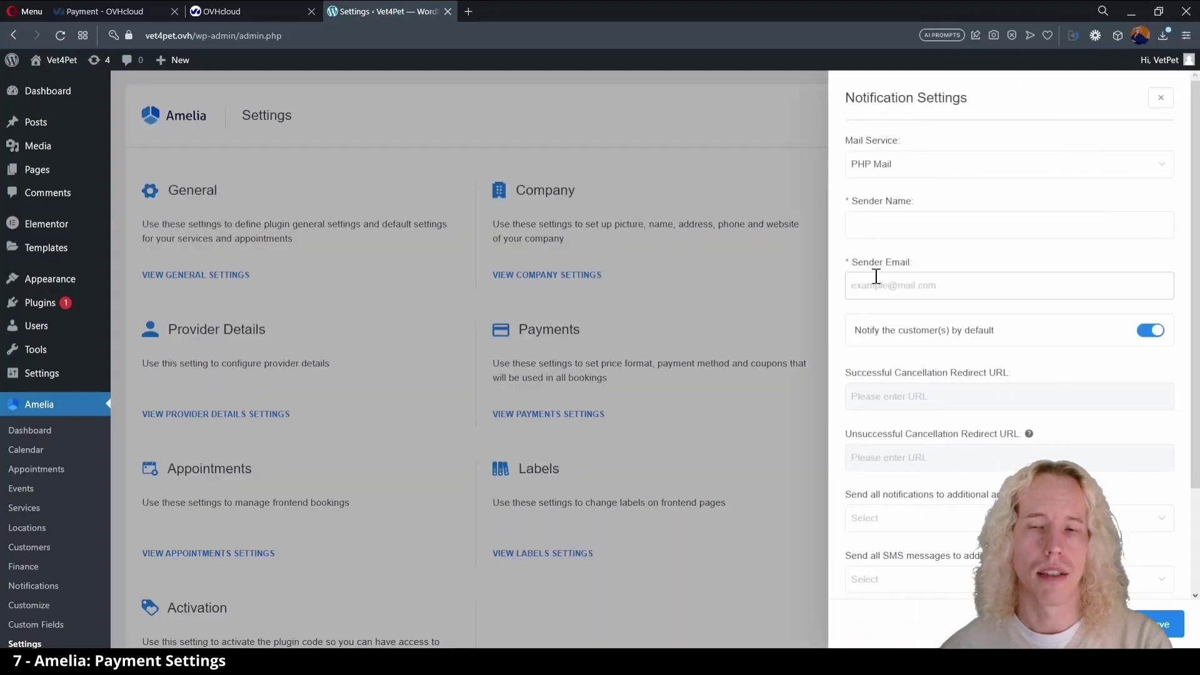
left_click(906, 168)
left_click(892, 222)
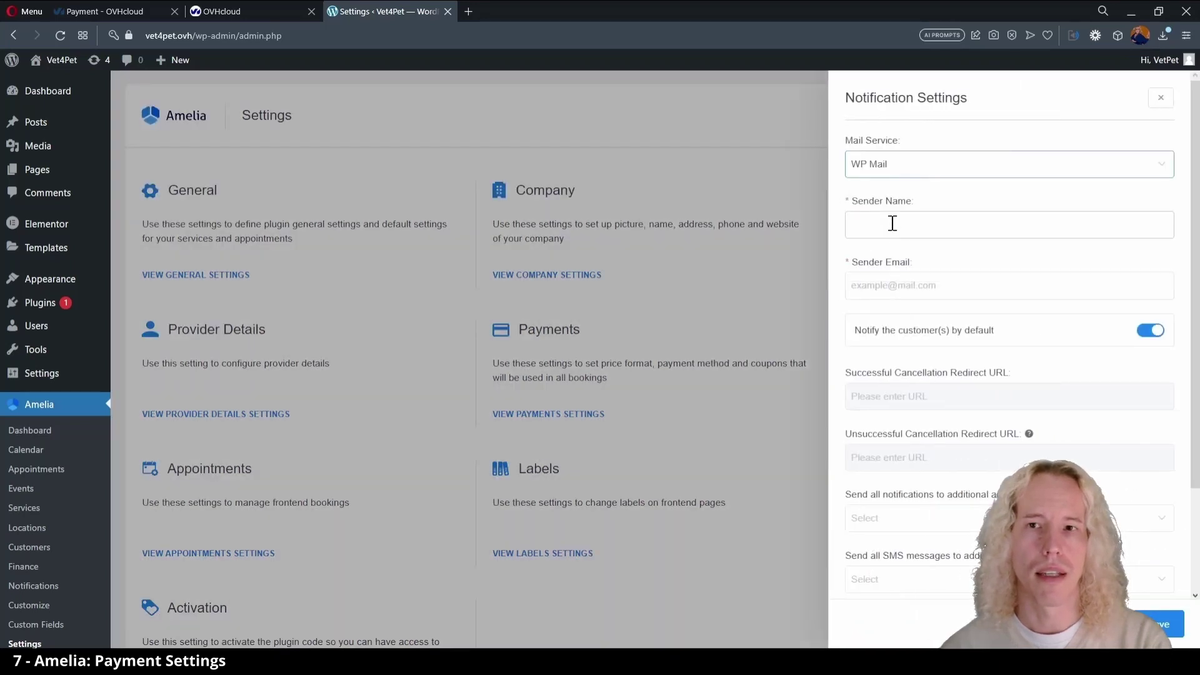
left_click(892, 223)
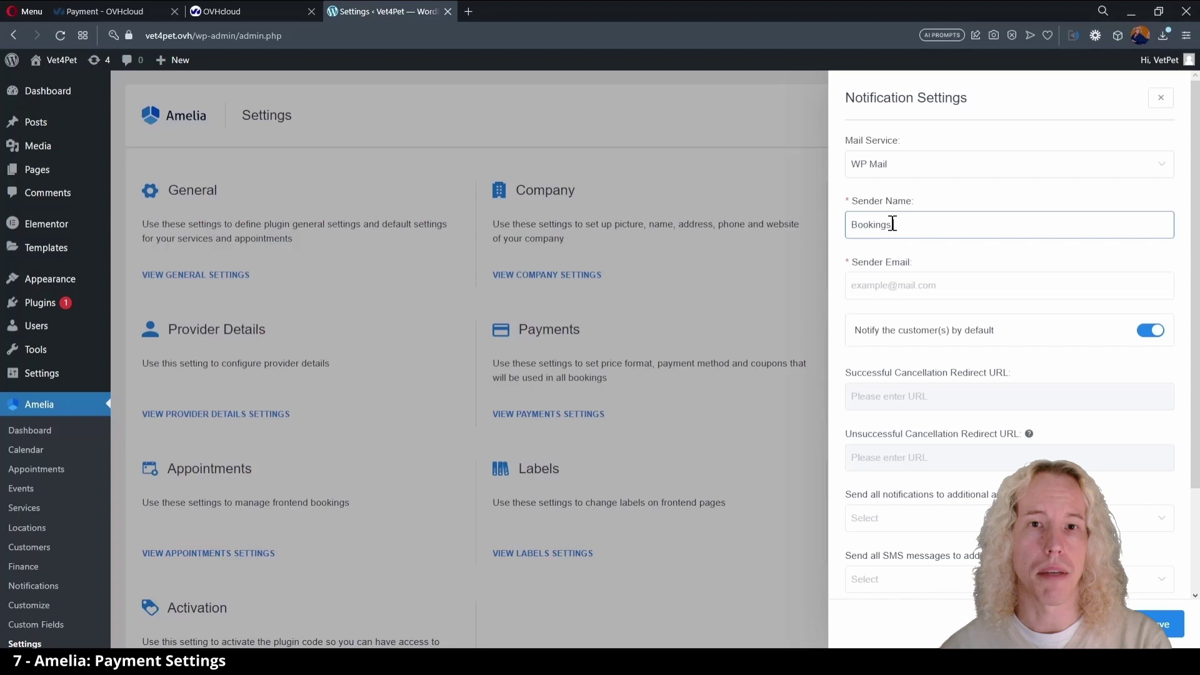
key("Tab")
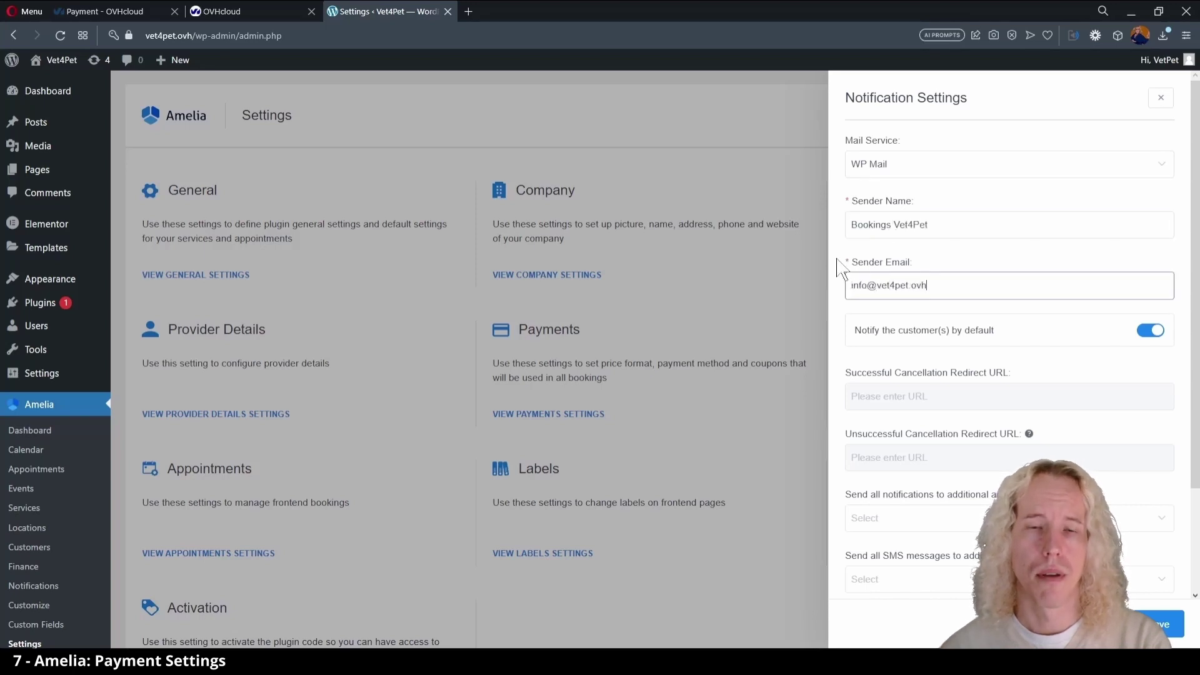
scroll(842, 447, "down", 2)
scroll(842, 447, "down", 5)
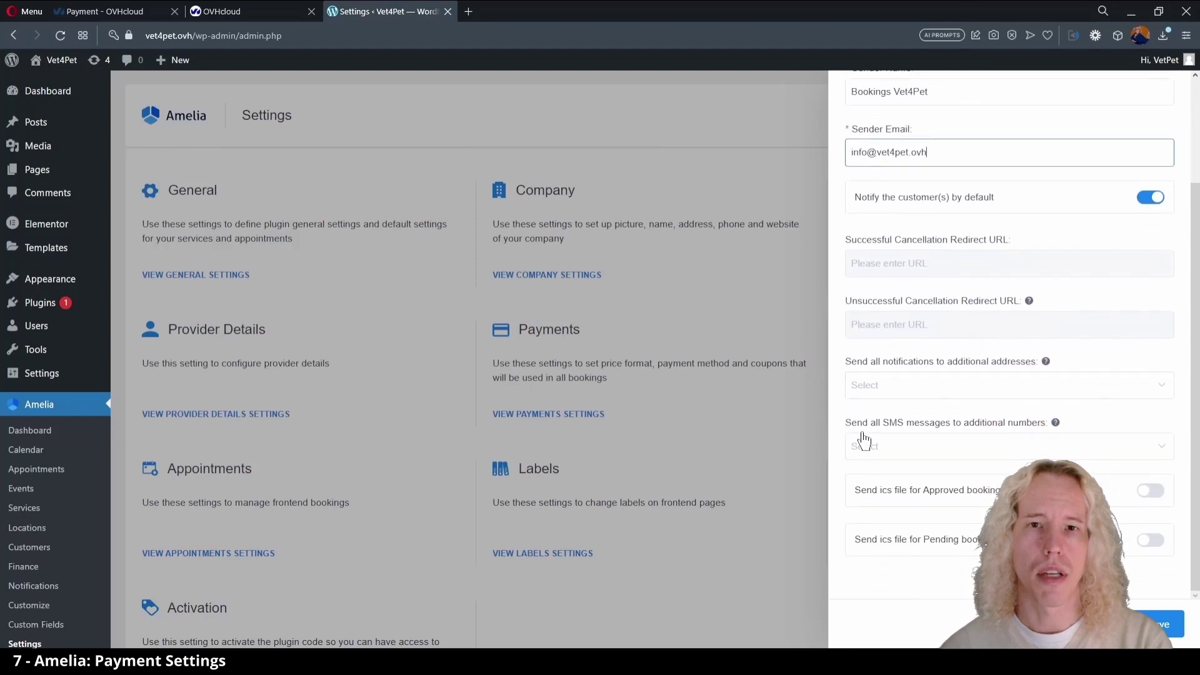
scroll(841, 478, "up", 4)
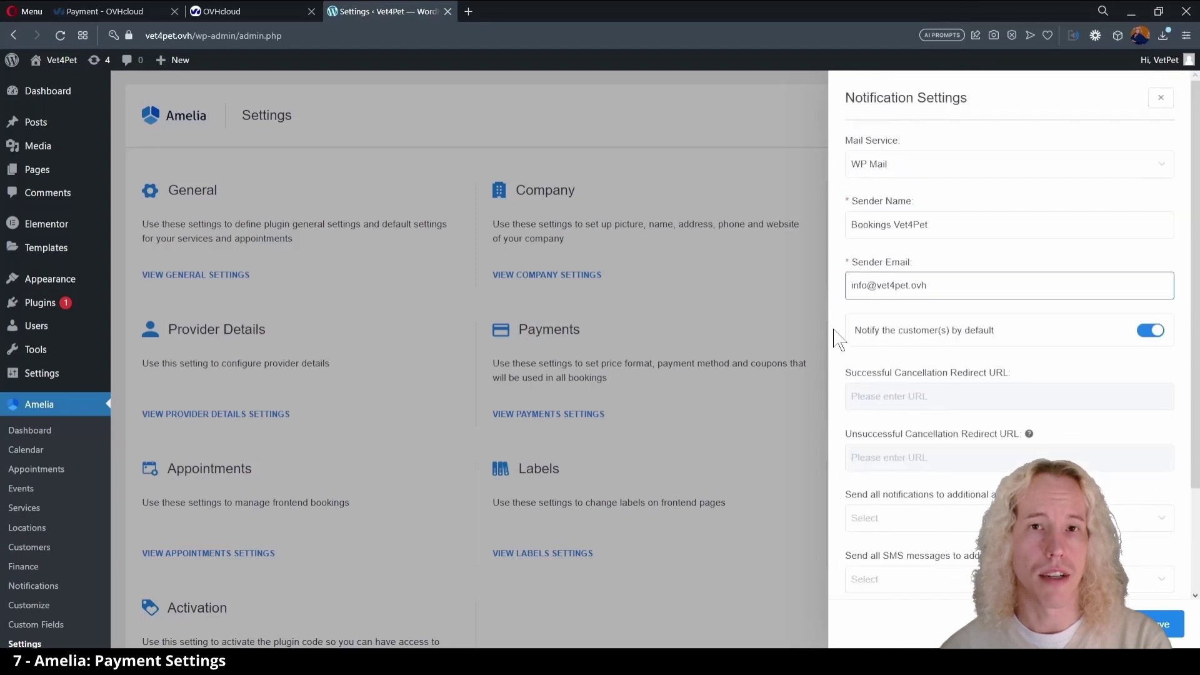
scroll(840, 316, "down", 5)
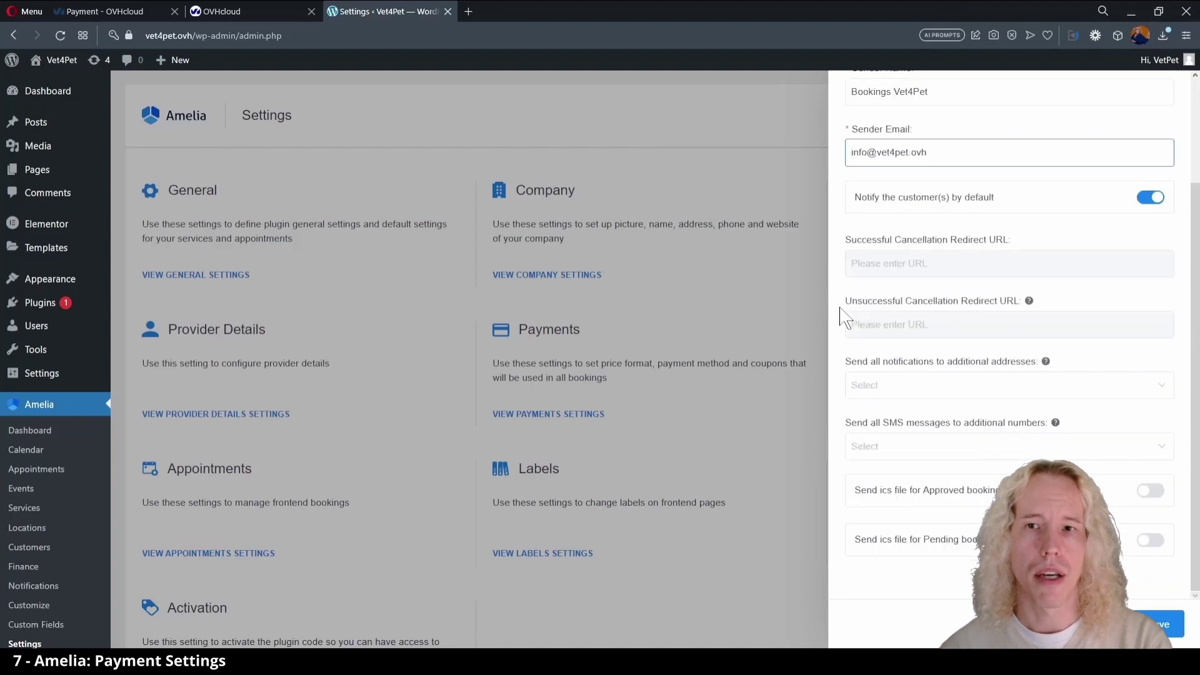
scroll(839, 313, "up", 5)
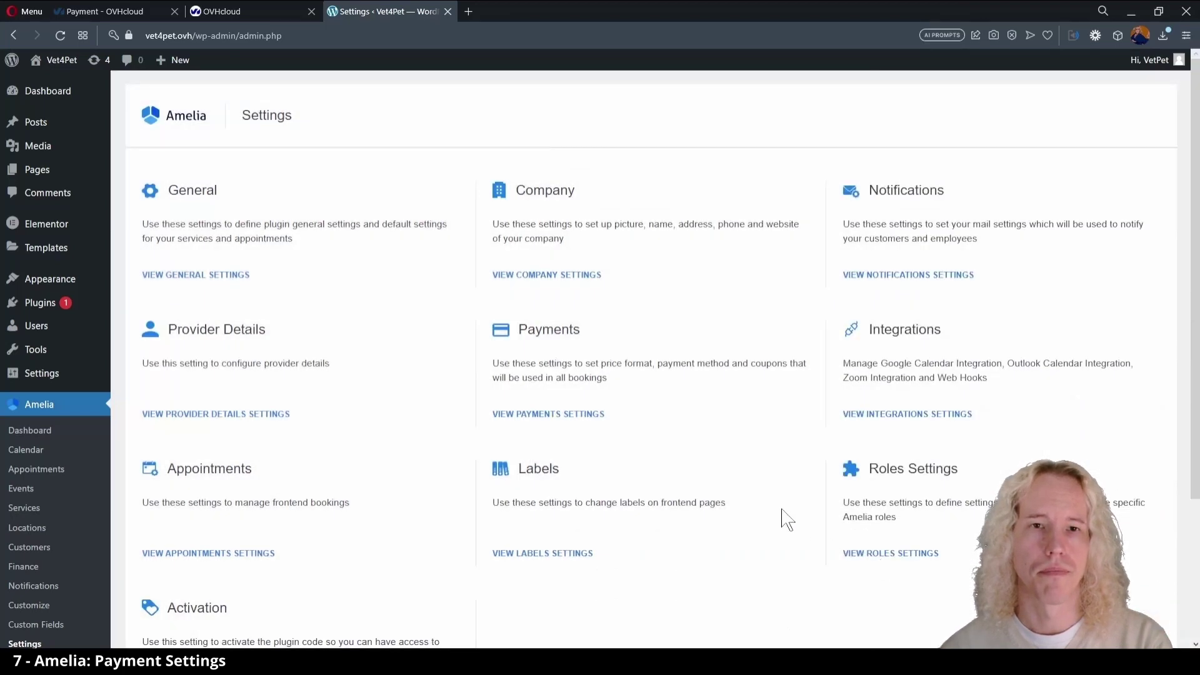
- Switch off 'Automatically create Amelia Customer user' under the Customer role and save
left_click(869, 554)
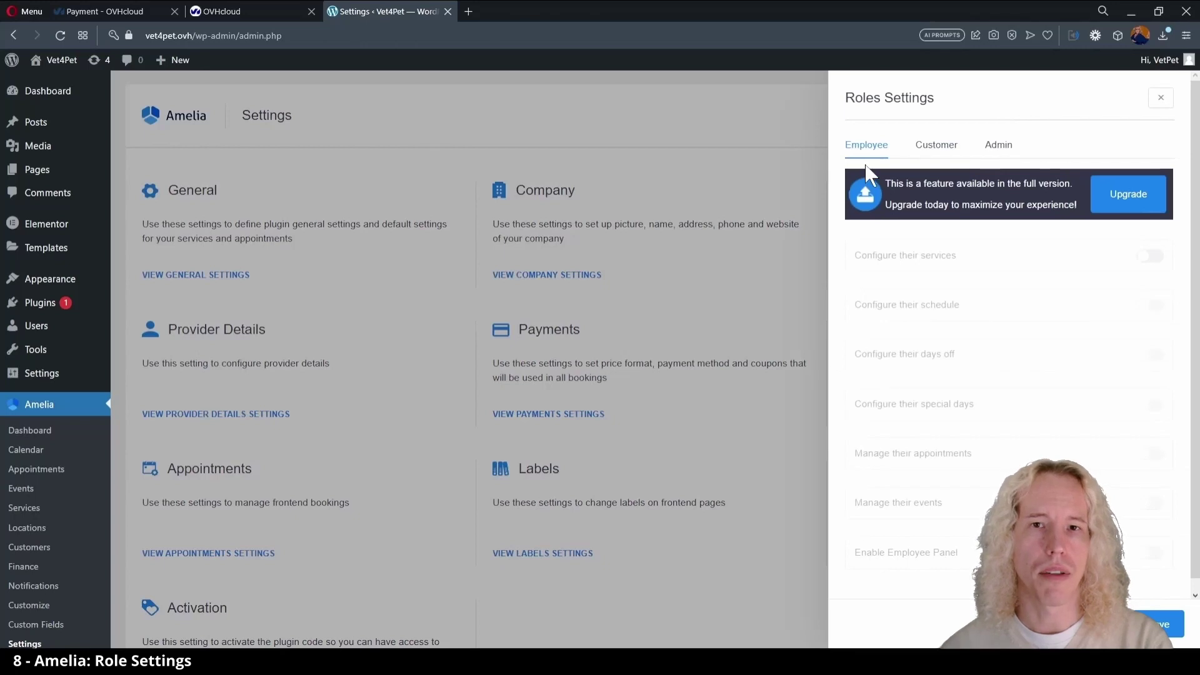
left_click(935, 146)
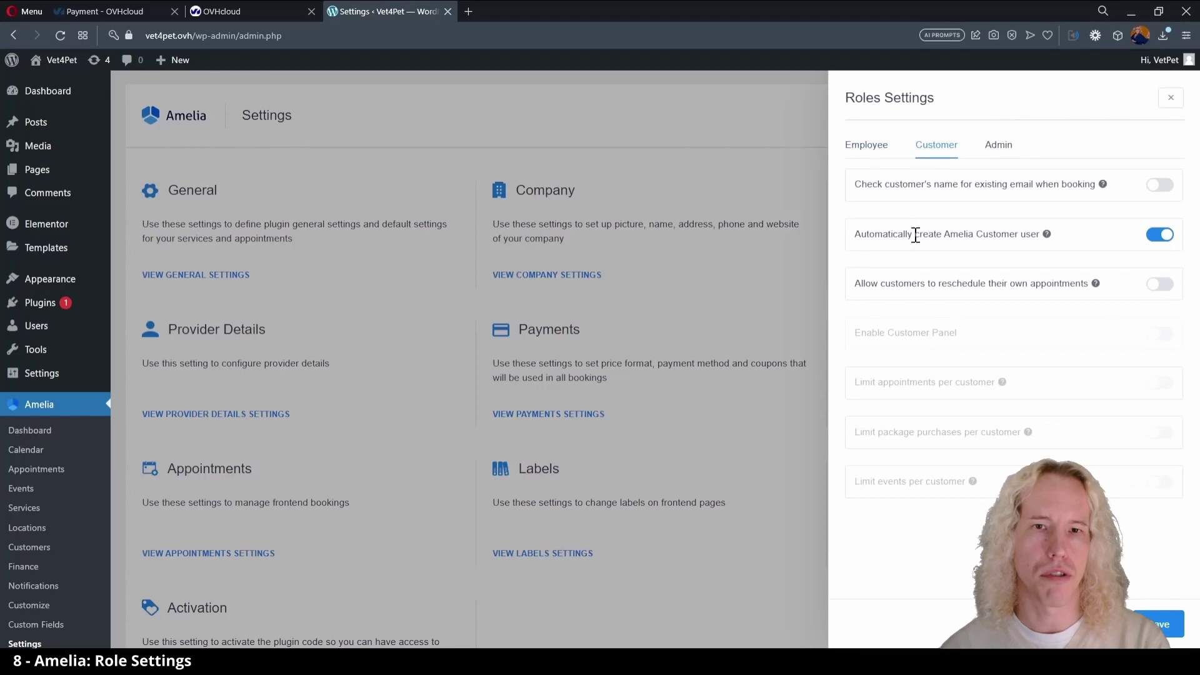
mouse_move(1046, 236)
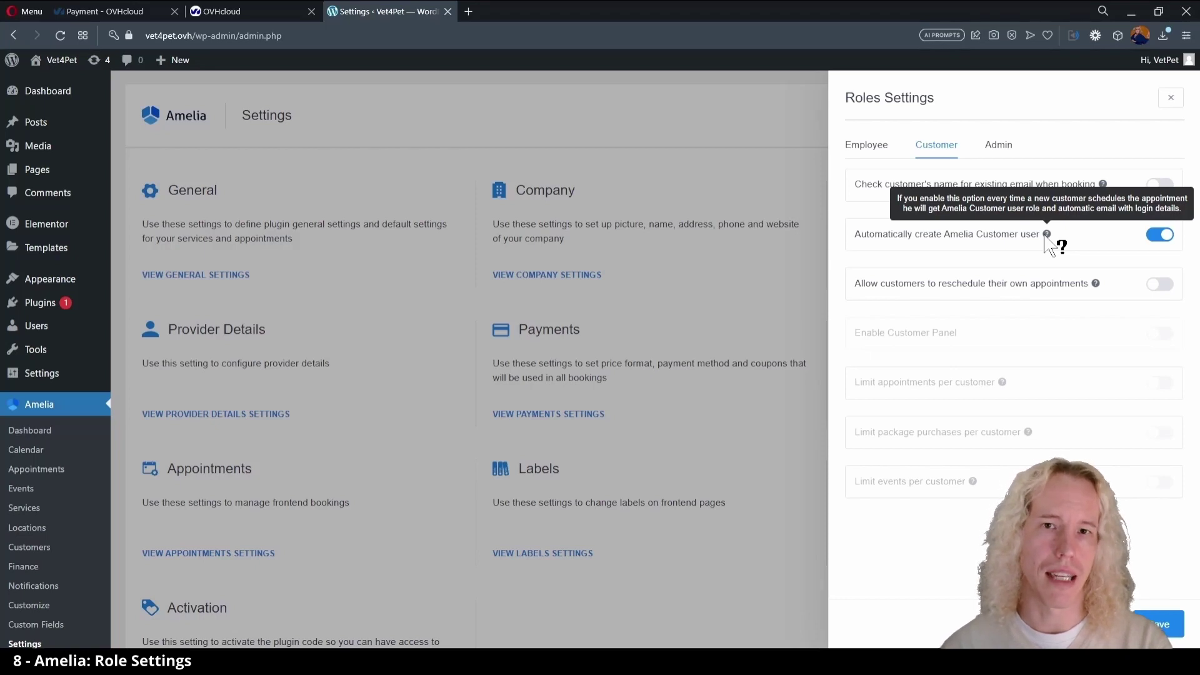
left_click(1159, 235)
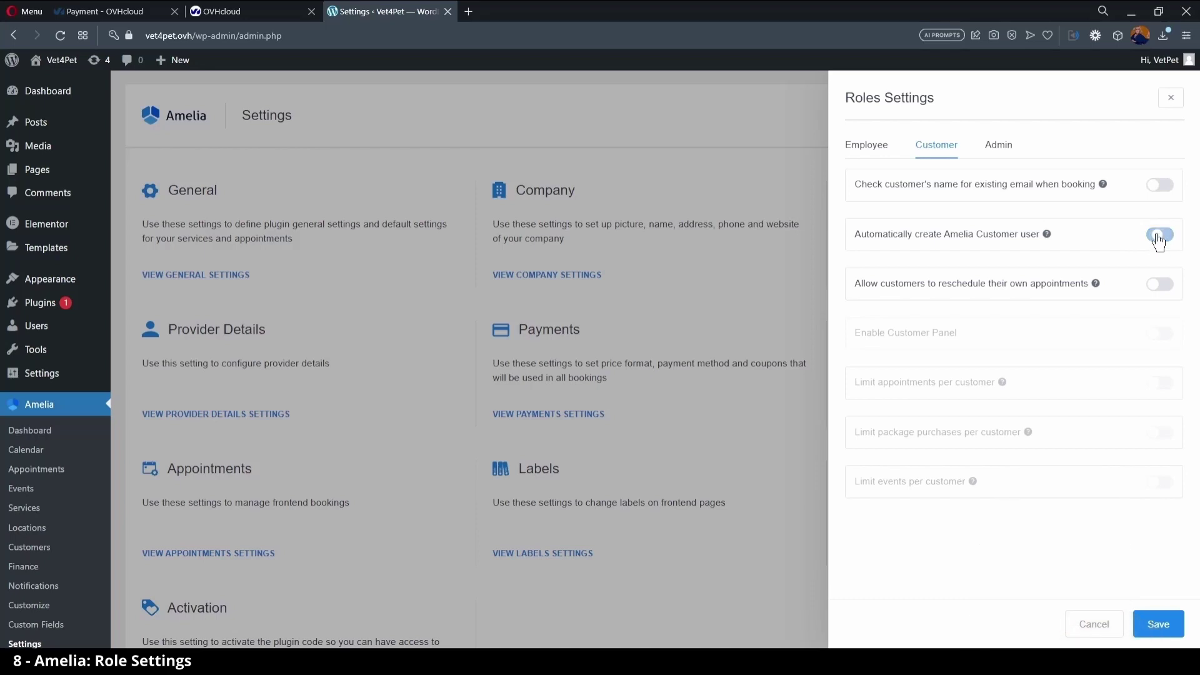
left_click(1162, 628)
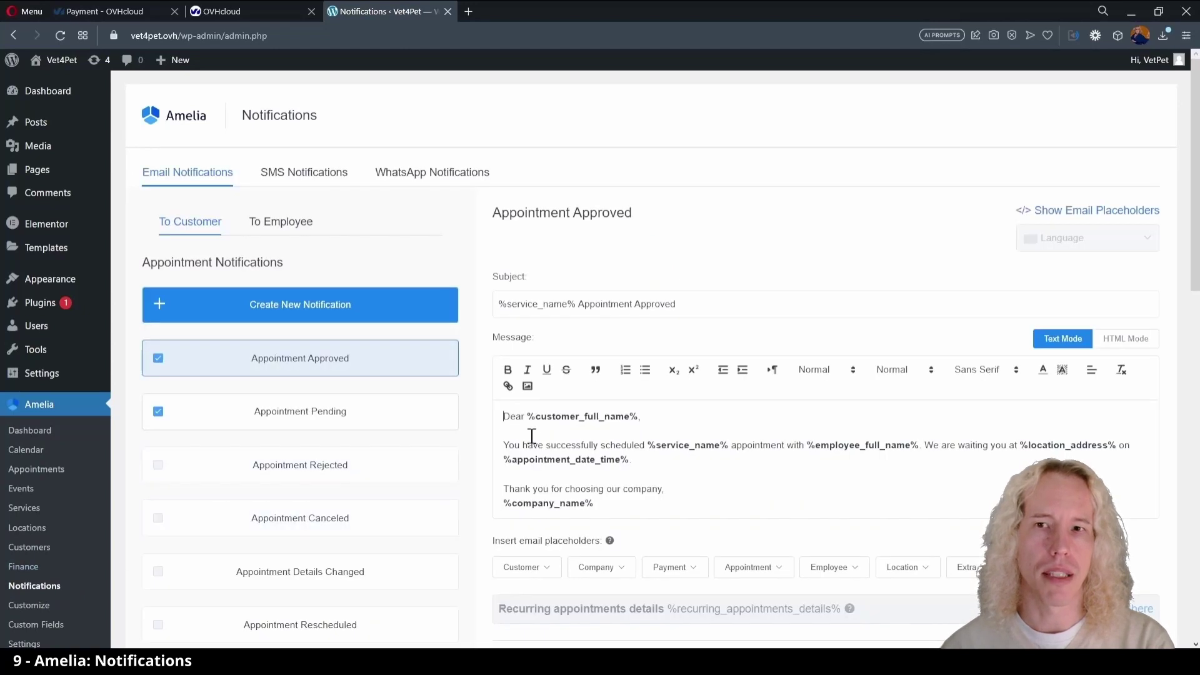
- Browse the customer Appointment Pending template, then the Event Booked template
scroll(544, 444, "down", 2)
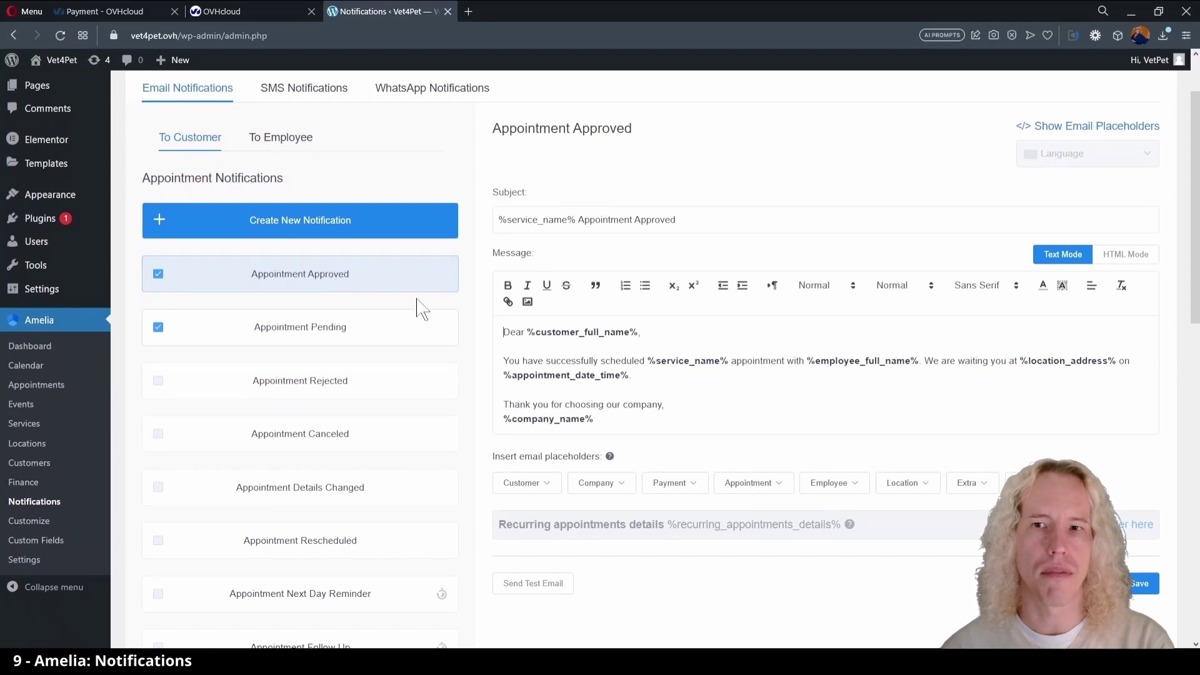
left_click(371, 343)
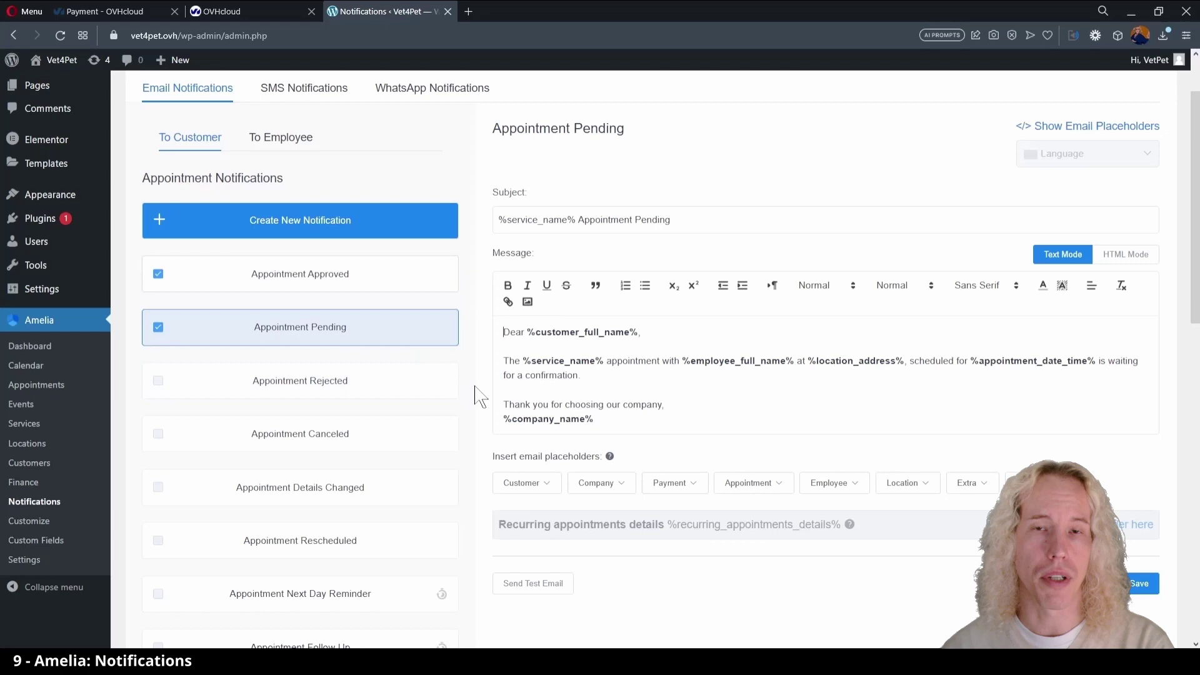
scroll(477, 396, "down", 5)
left_click(332, 566)
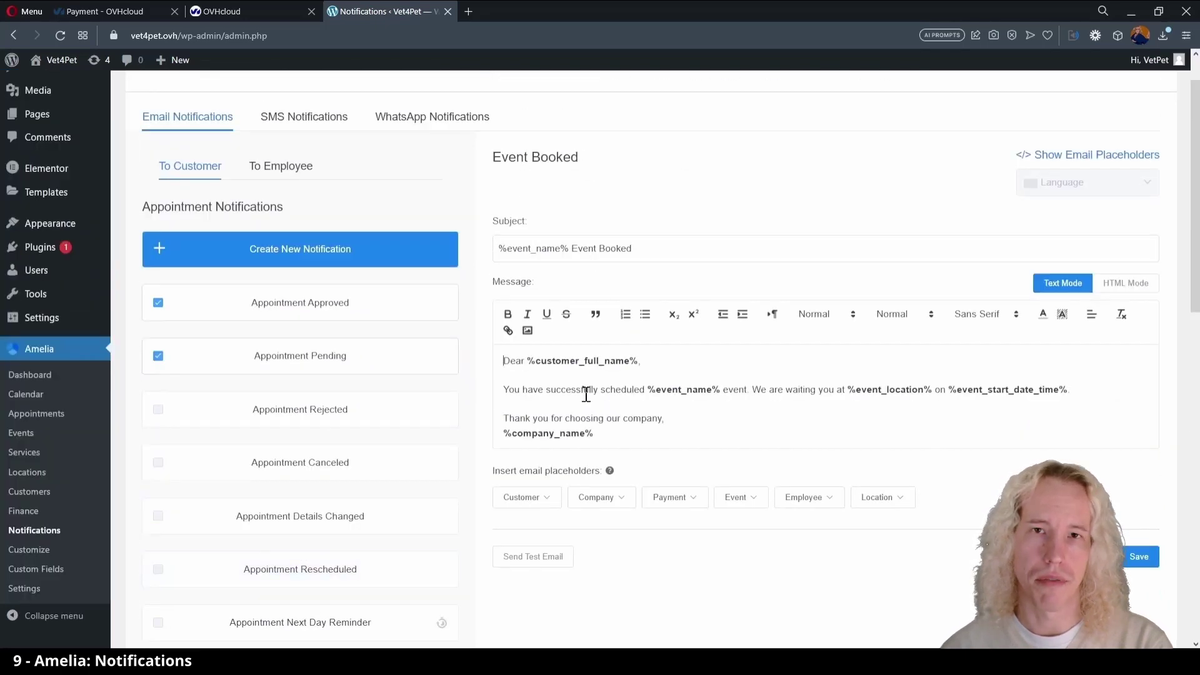
scroll(482, 442, "down", 10)
scroll(482, 442, "up", 1)
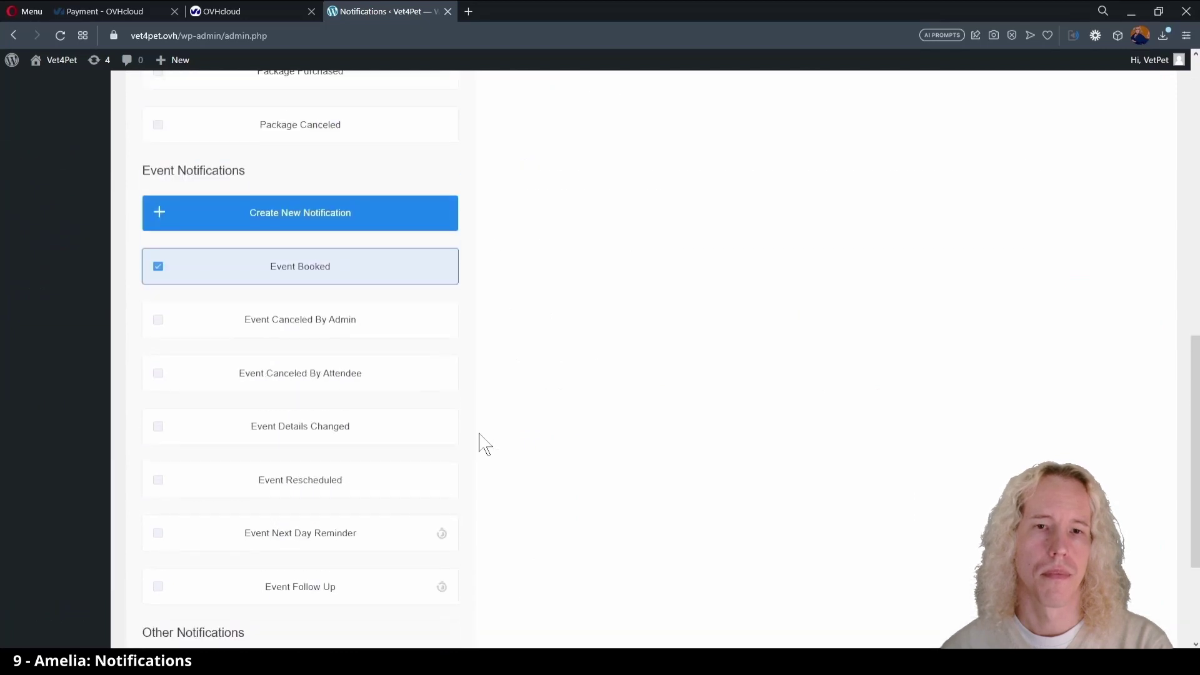
scroll(517, 233, "up", 10)
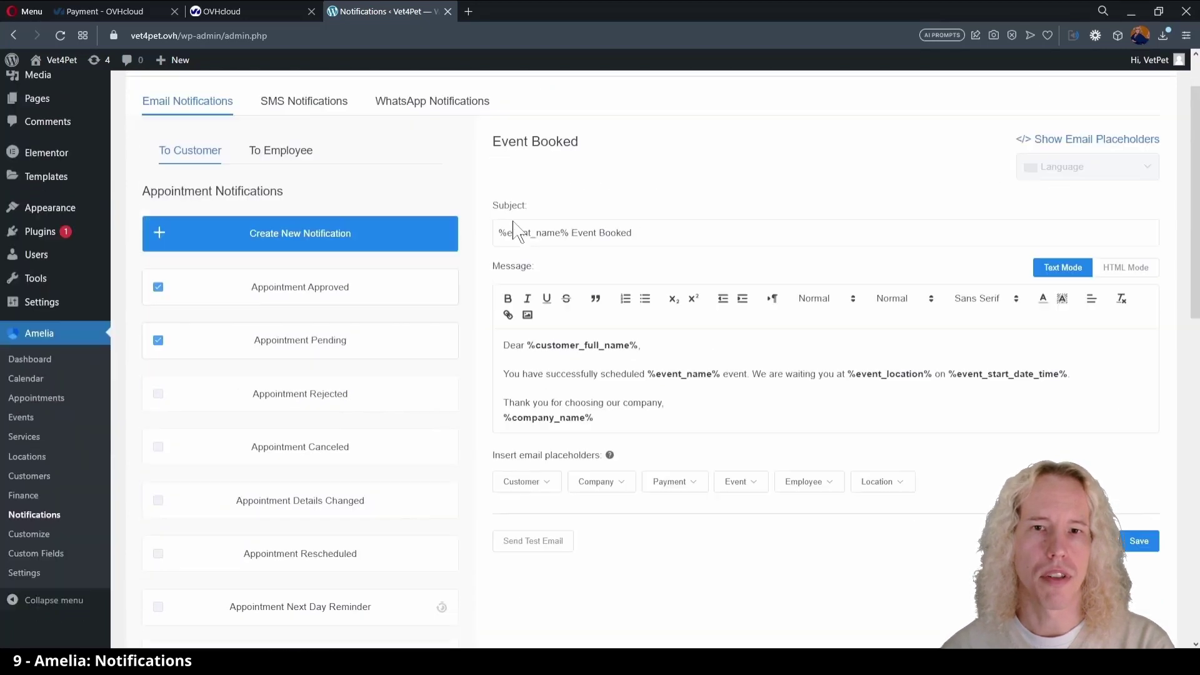
- Look through the employee Appointment Pending and Event Booked e-mail templates
left_click(268, 233)
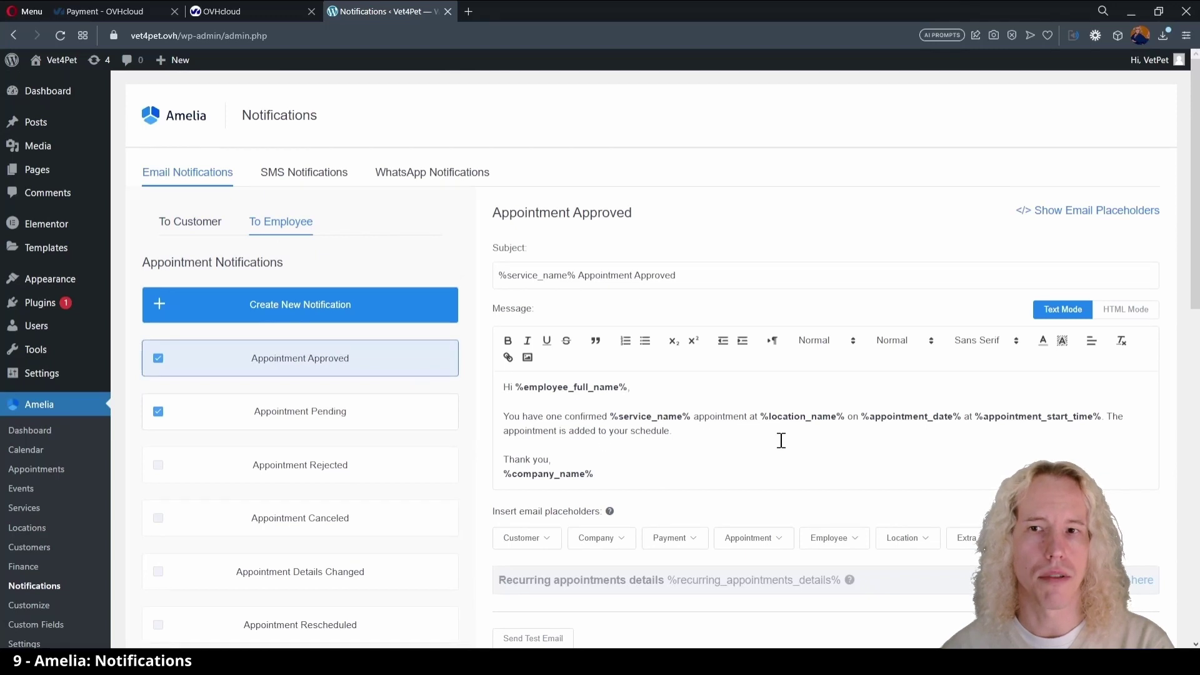
left_click(335, 417)
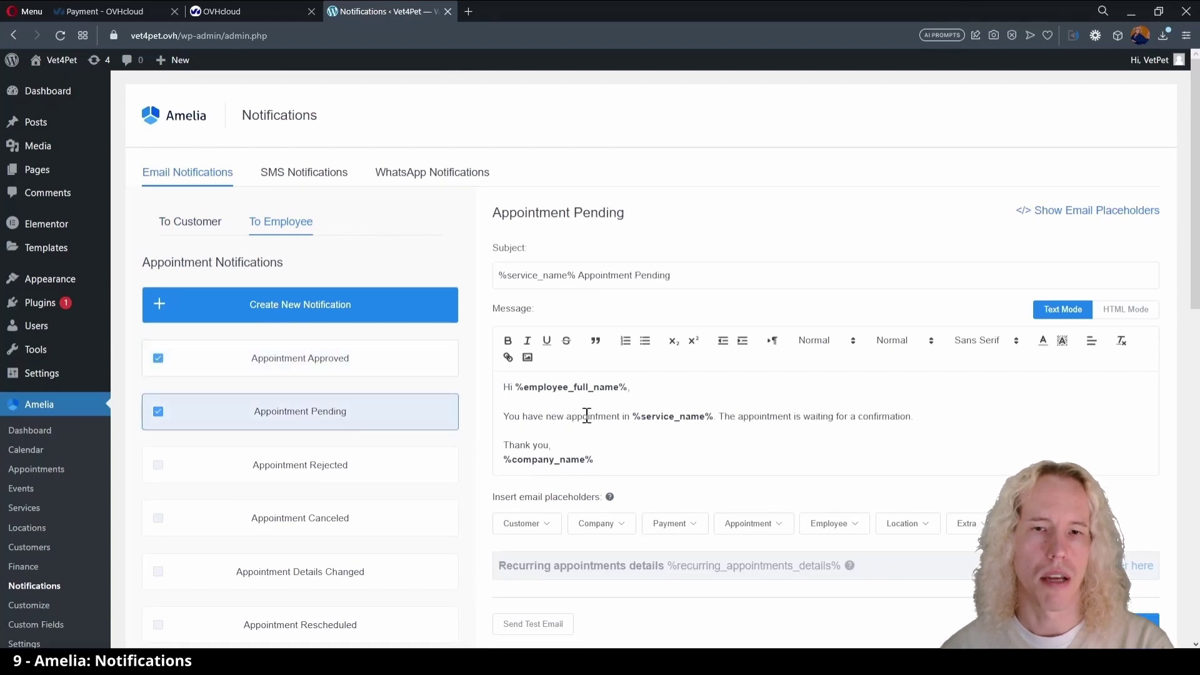
scroll(491, 475, "down", 6)
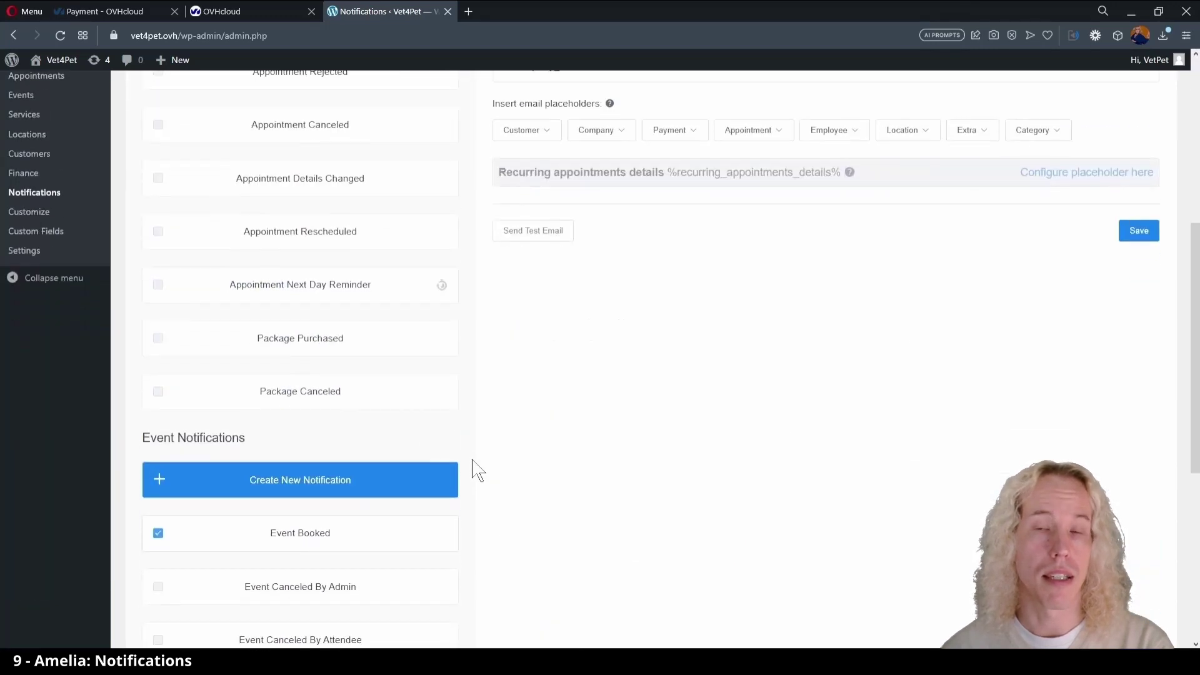
left_click(367, 537)
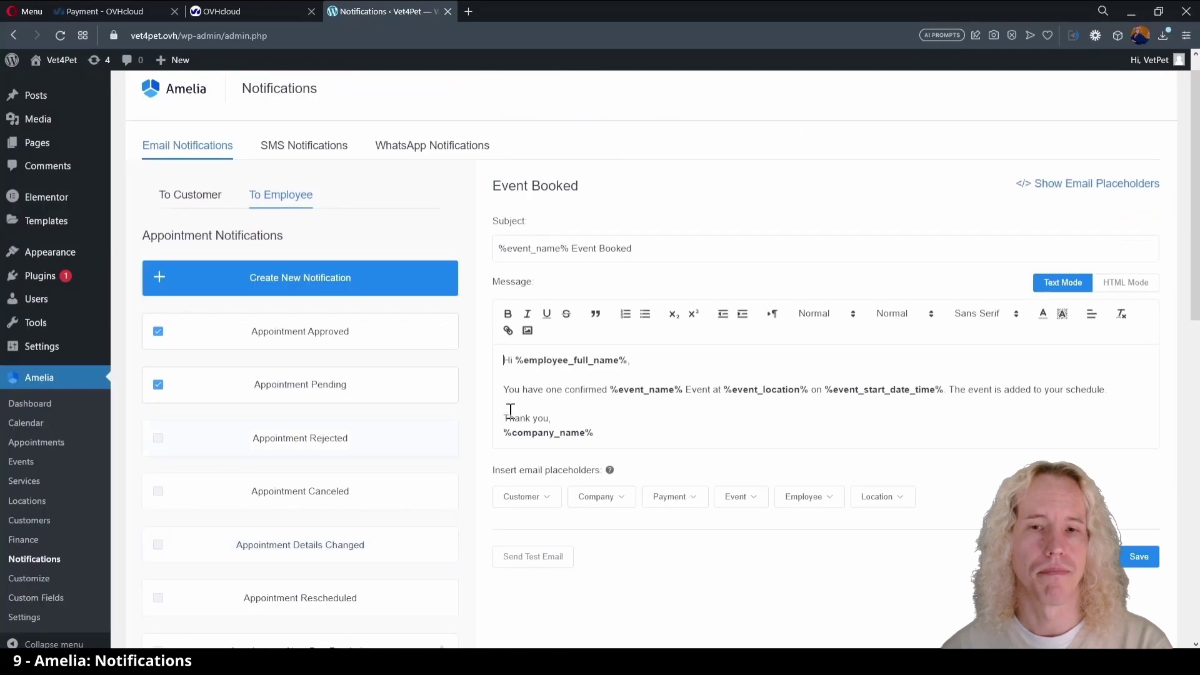
- Add a 'Customer name: %customer_full_name%' line to the employee Appointment Approved e-mail
left_click(383, 333)
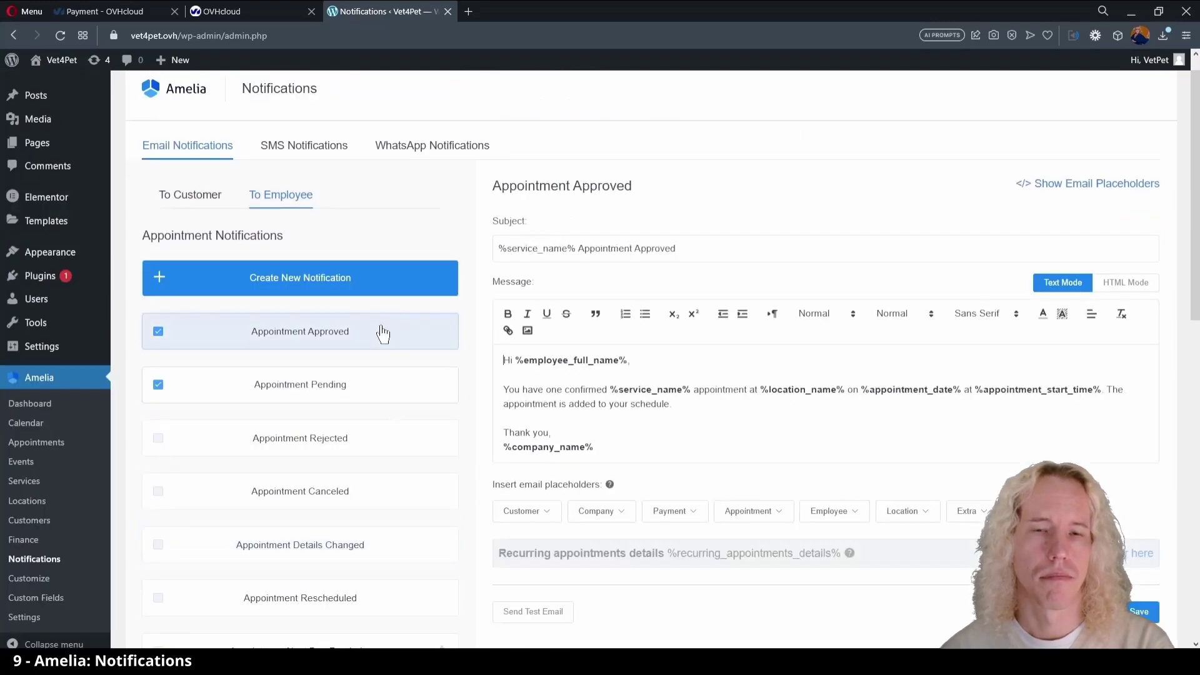
left_click(738, 408)
key("Return")
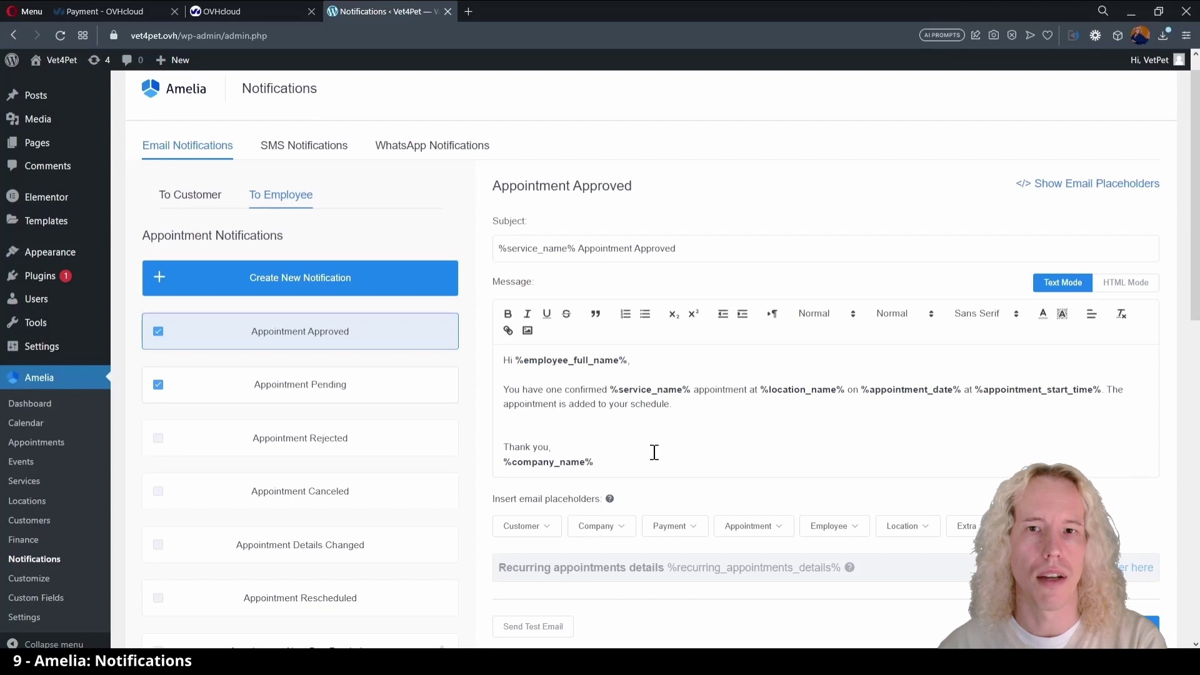
left_click(536, 524)
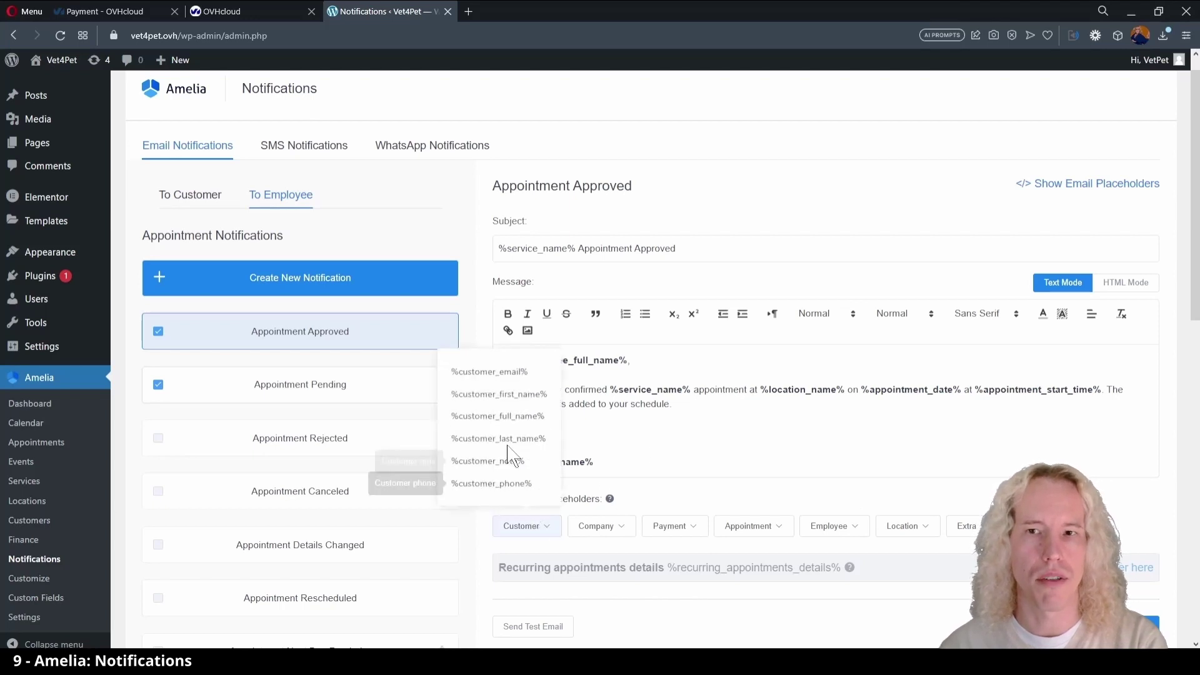
left_click(512, 419)
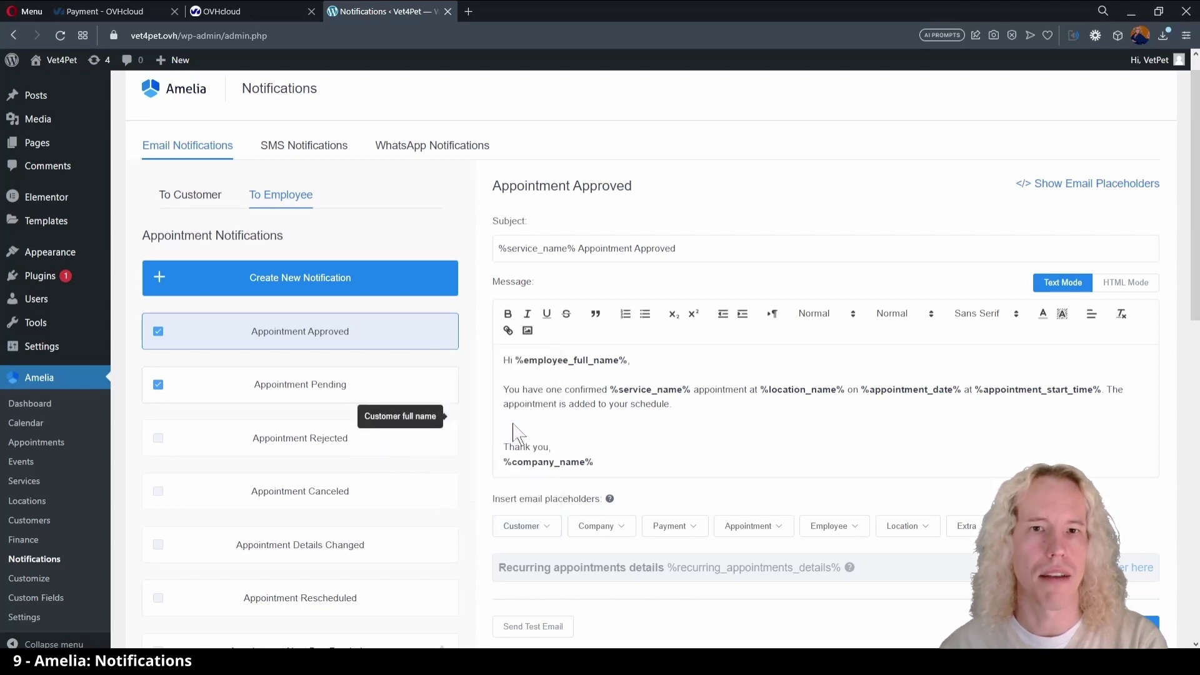
left_click(539, 420)
key("ctrl+v")
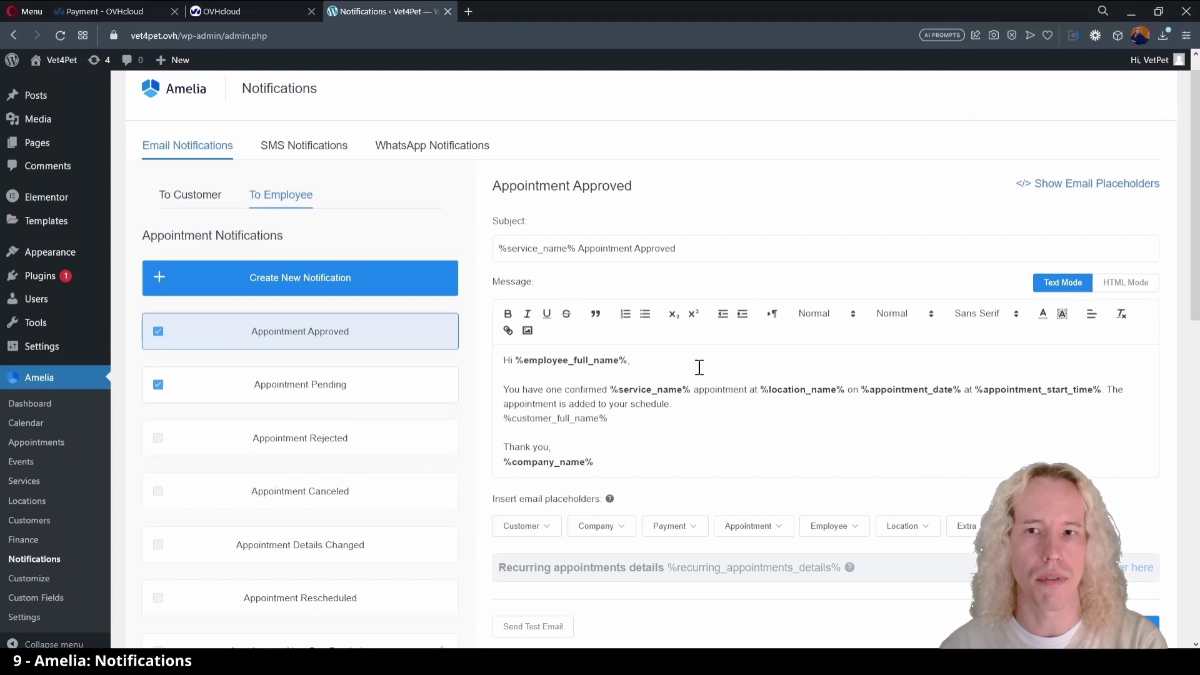
type("Custom")
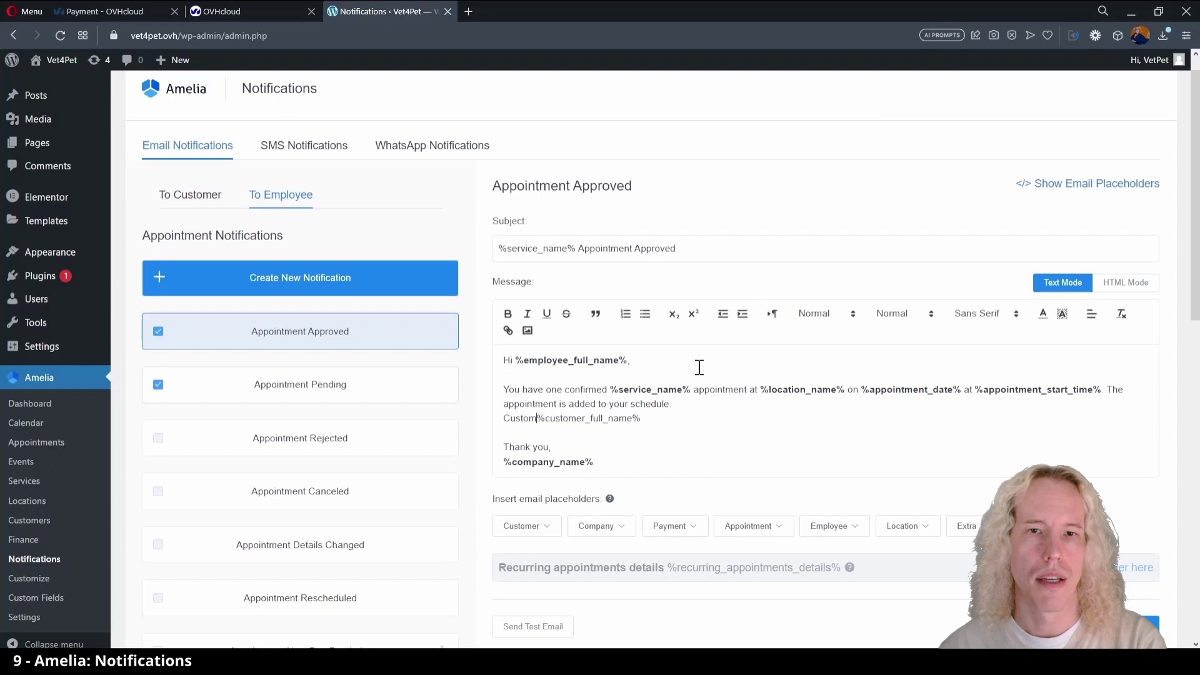
type("er name:")
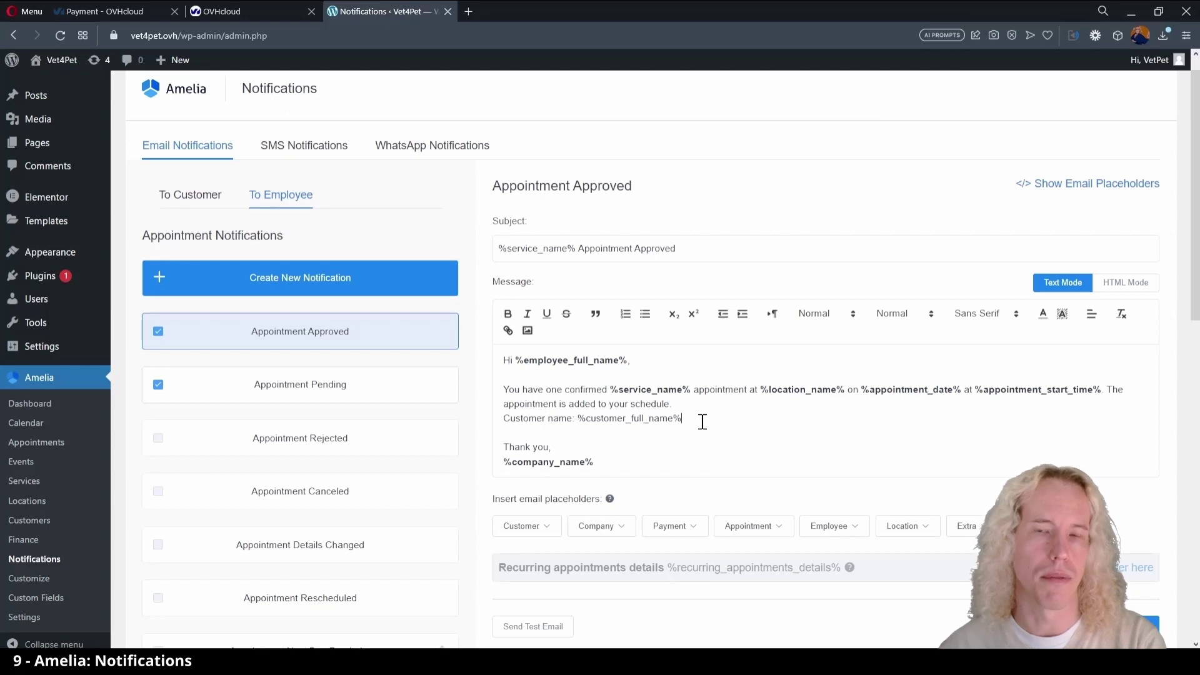
scroll(702, 422, "down", 1)
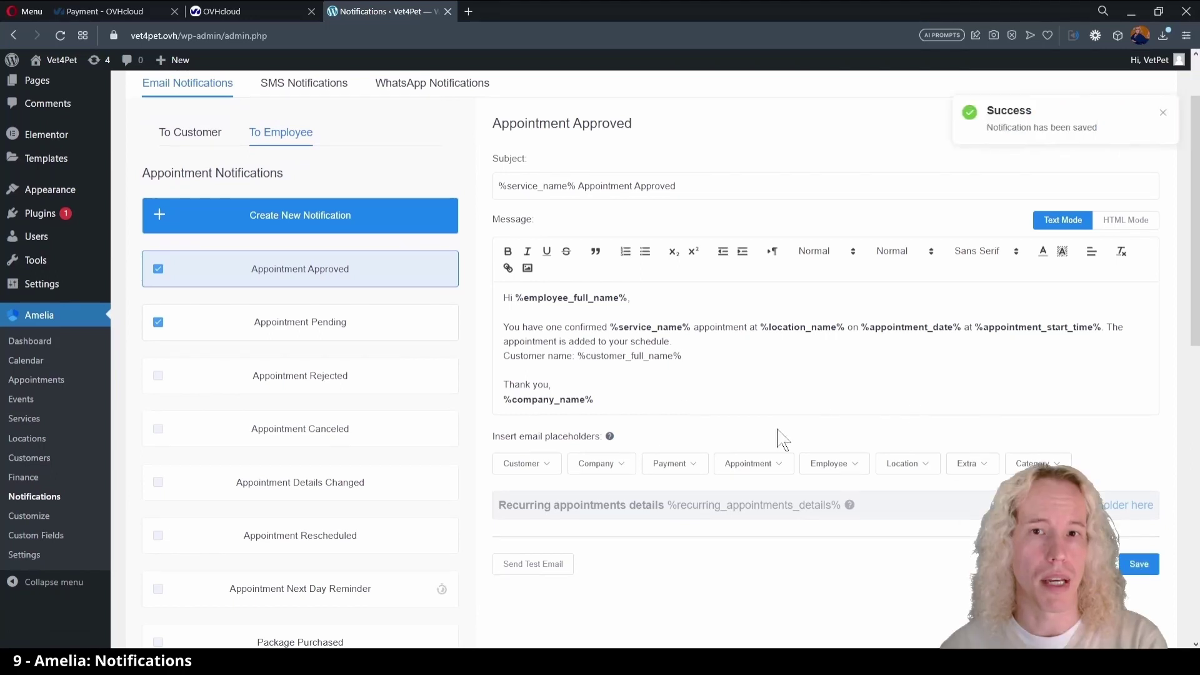
- Create a new page titled 'Appointment Booking' and edit it with Elementor
mouse_move(172, 60)
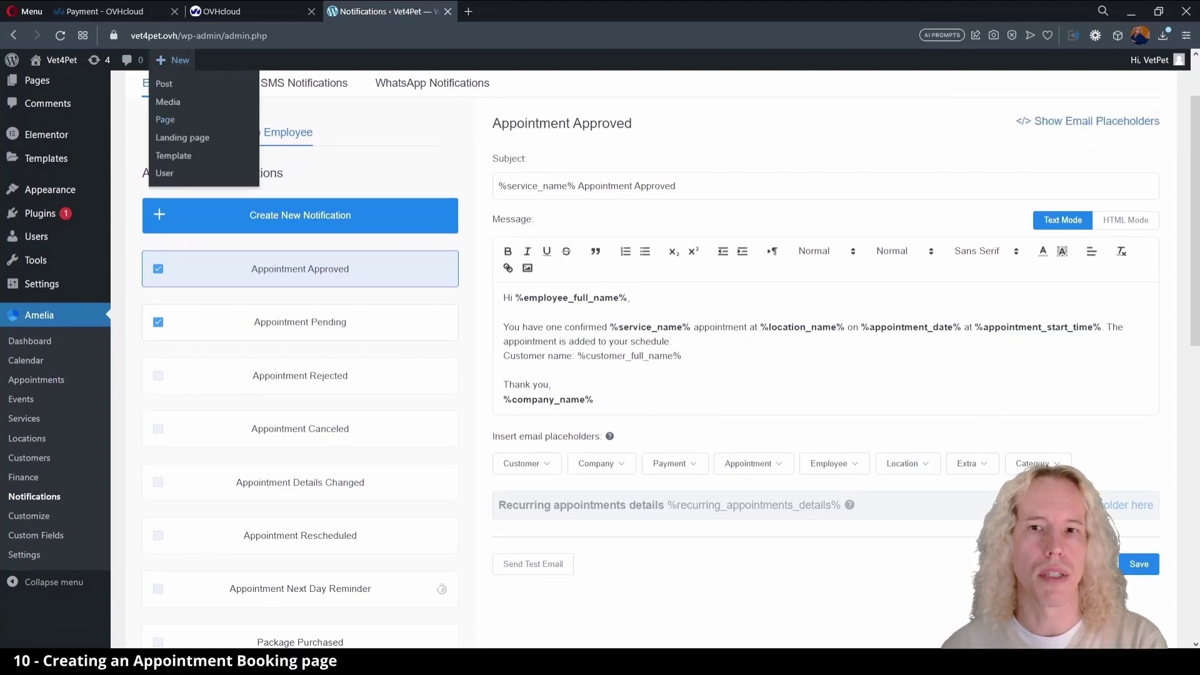
left_click(167, 123)
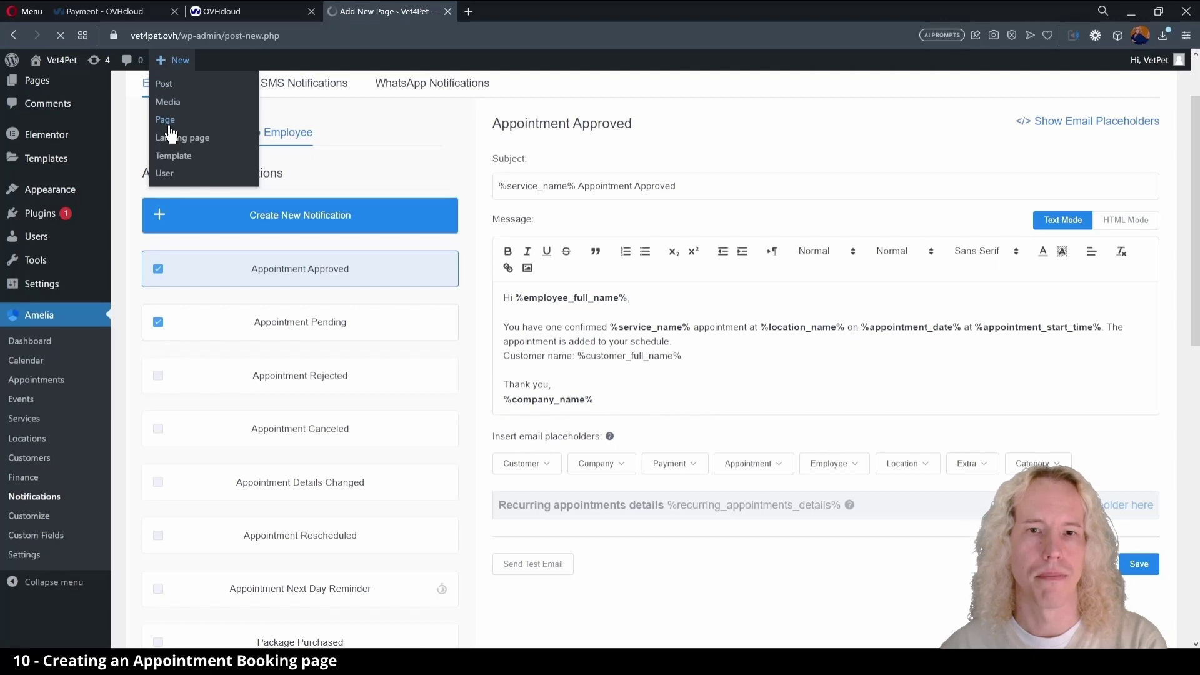
type("Appoin")
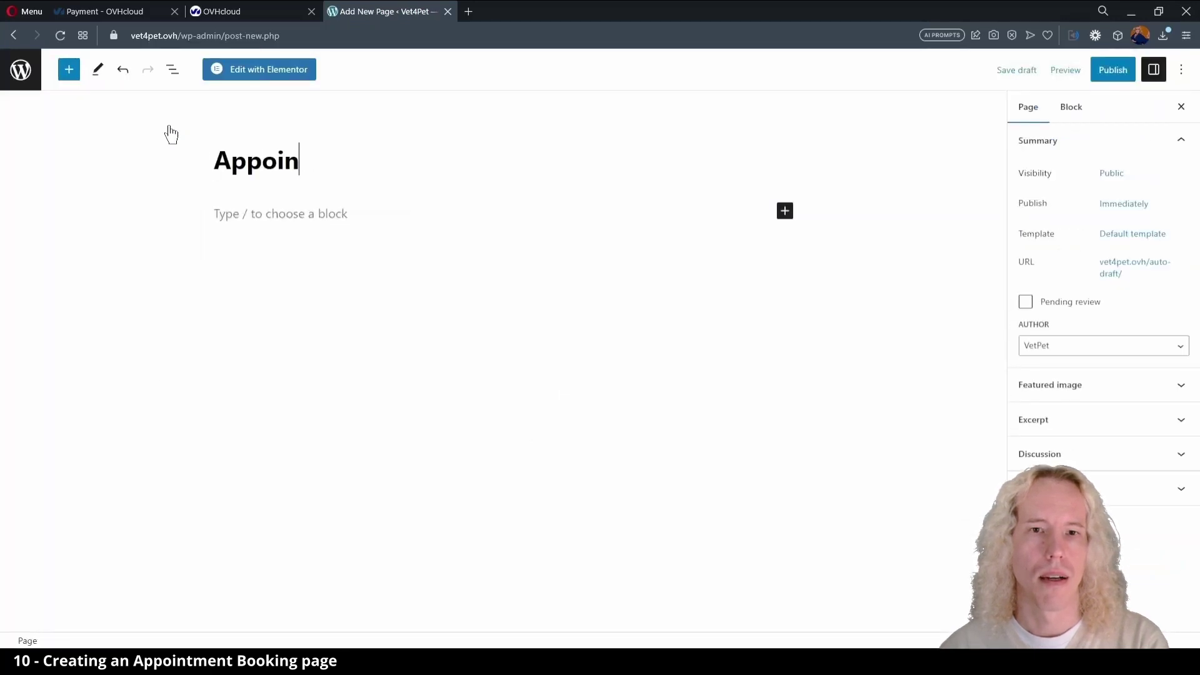
type("tment Booking")
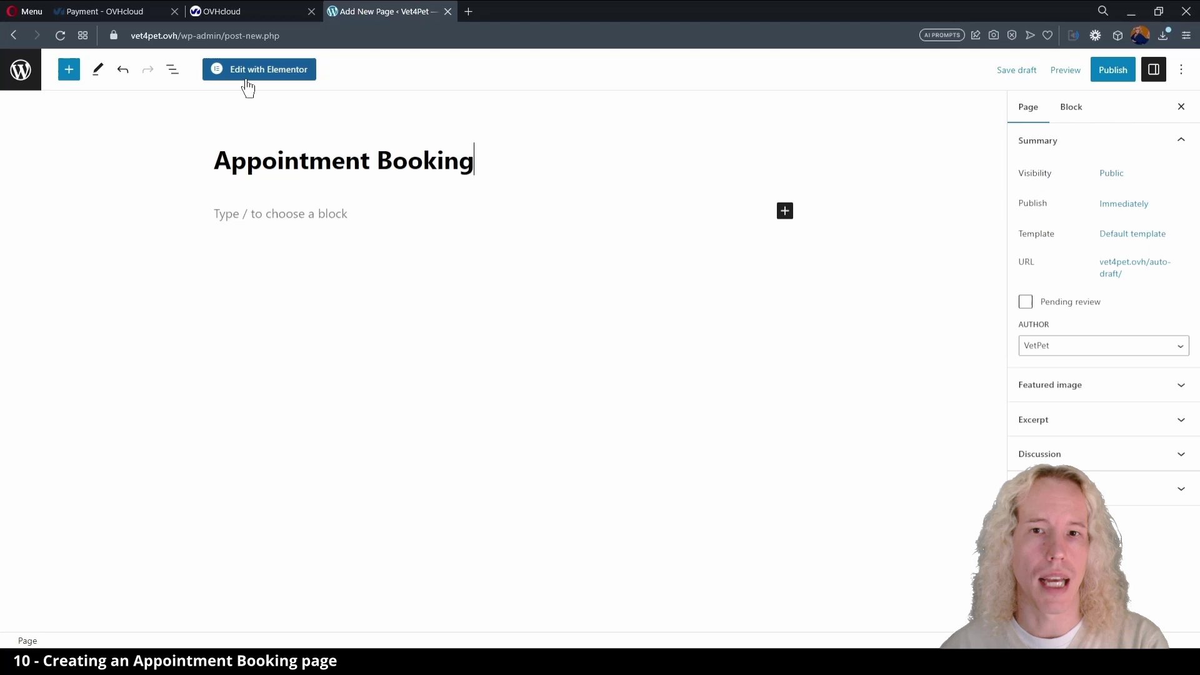
left_click(247, 79)
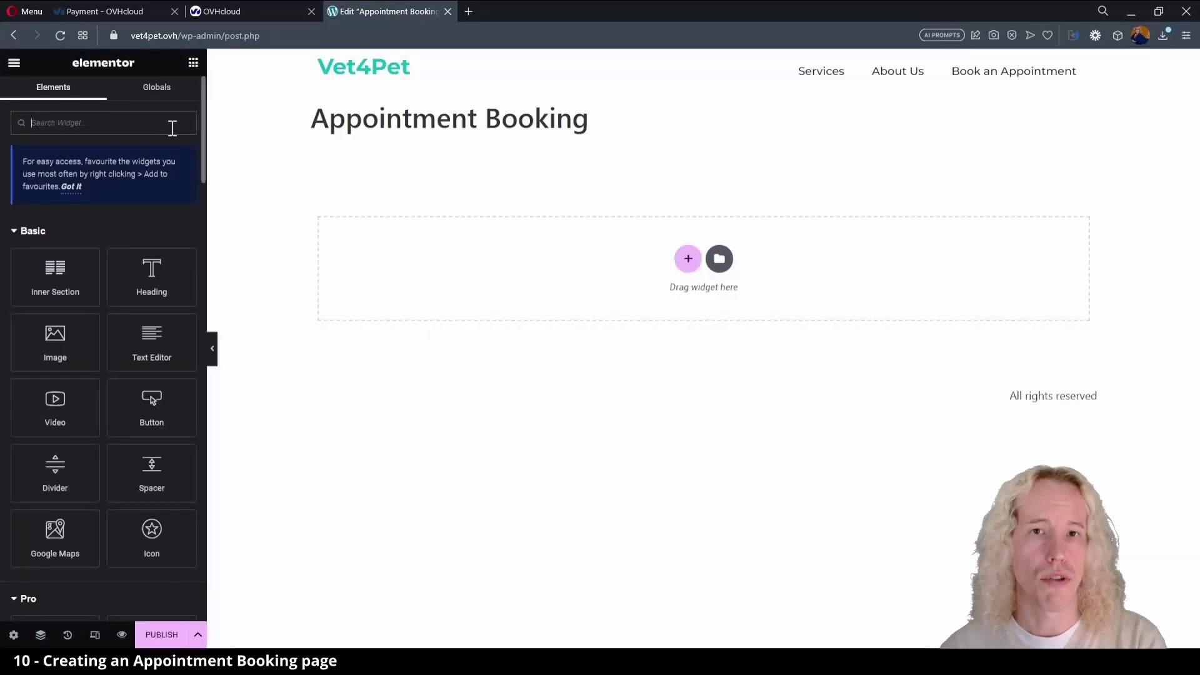
- Add a Junk-folder reminder text block and the Amelia Step-By-Step Booking widget below it
left_click_drag(152, 344, 522, 275)
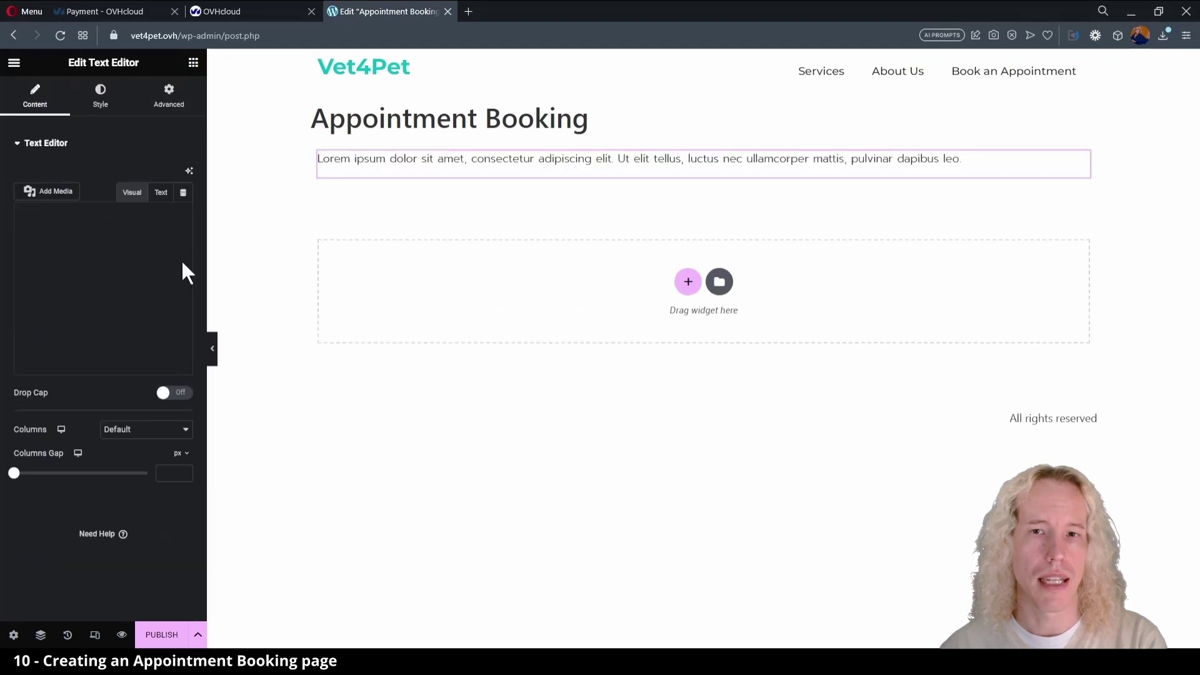
triple_click(101, 290)
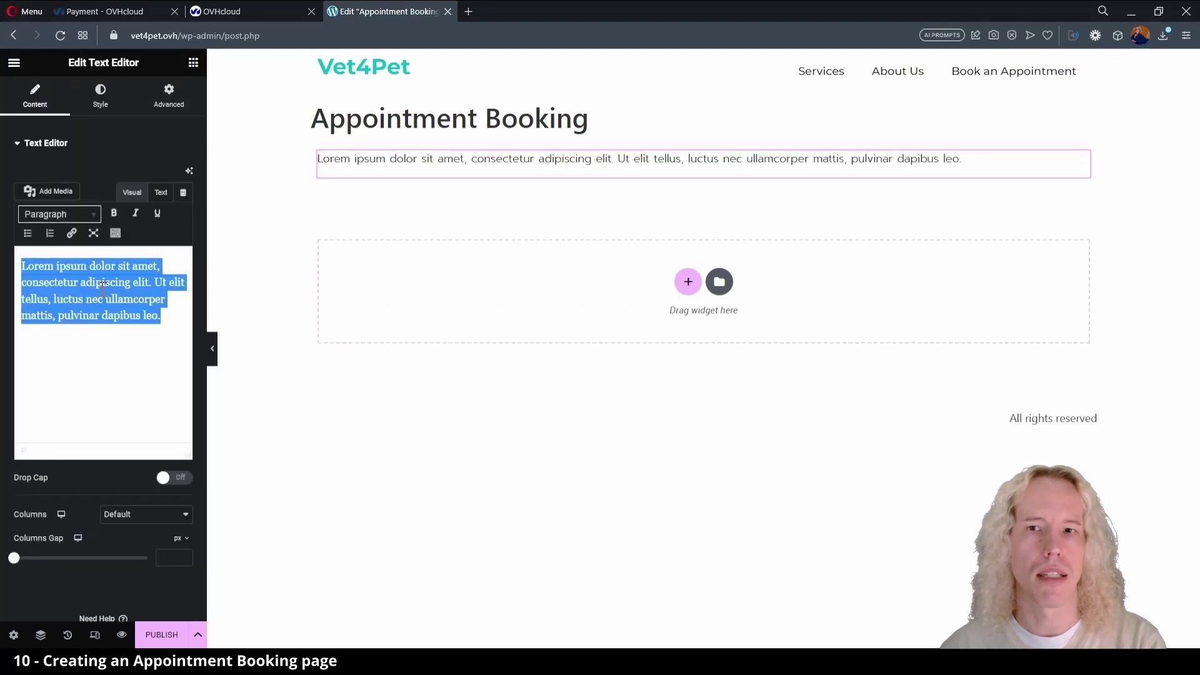
type("Please note. If yo")
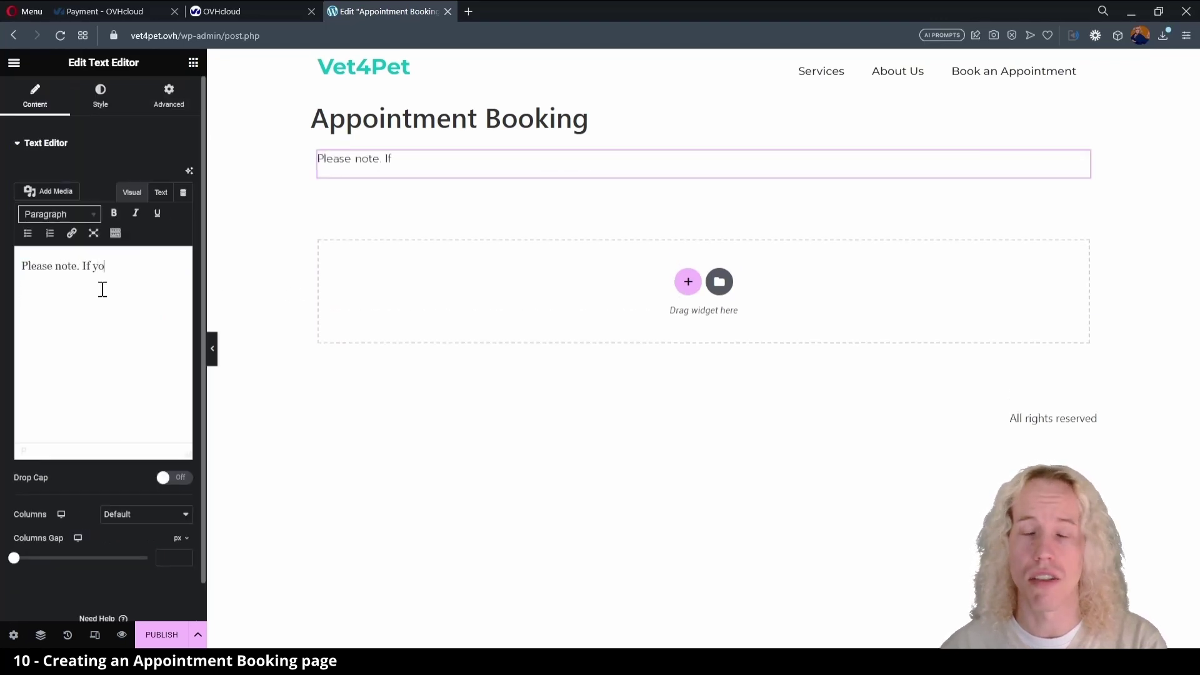
type(" confirmation email, please check your Junk folder.")
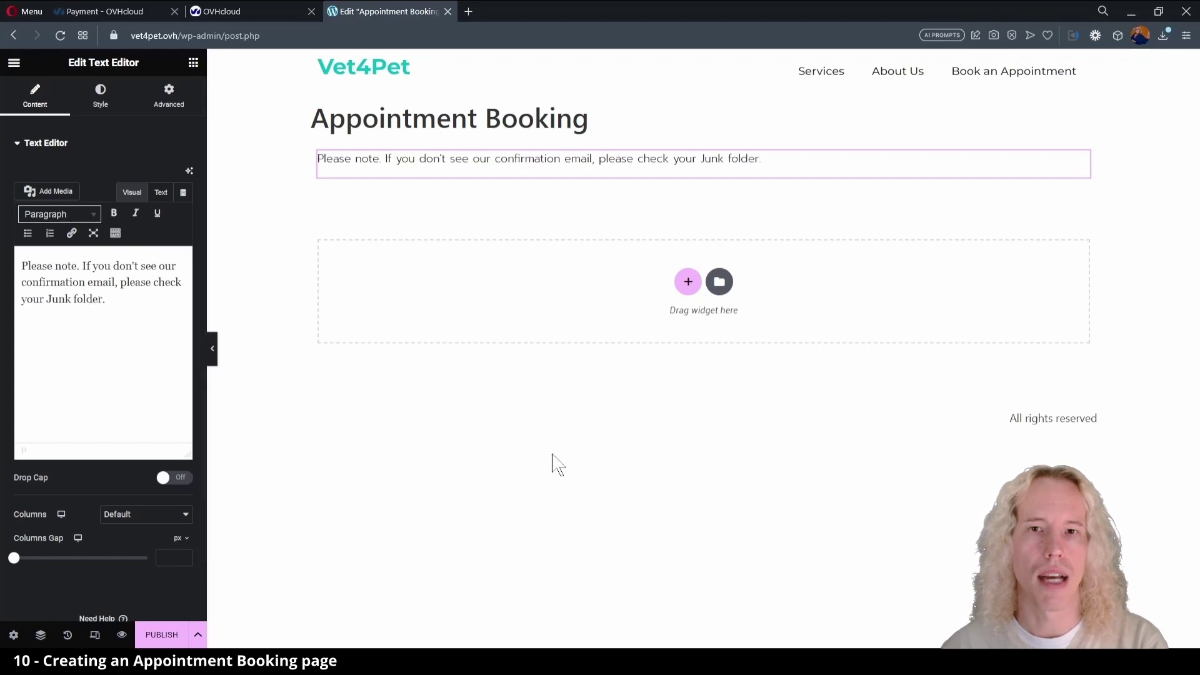
left_click(193, 62)
left_click(102, 123)
type("amelia")
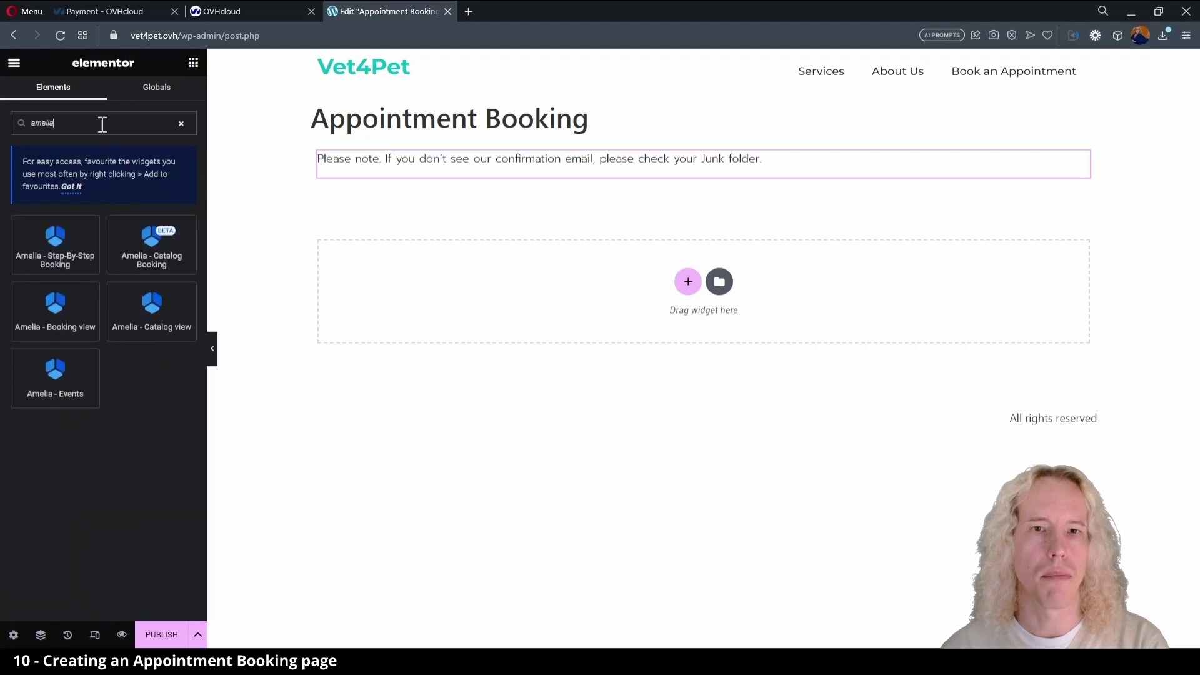
left_click_drag(55, 244, 523, 331)
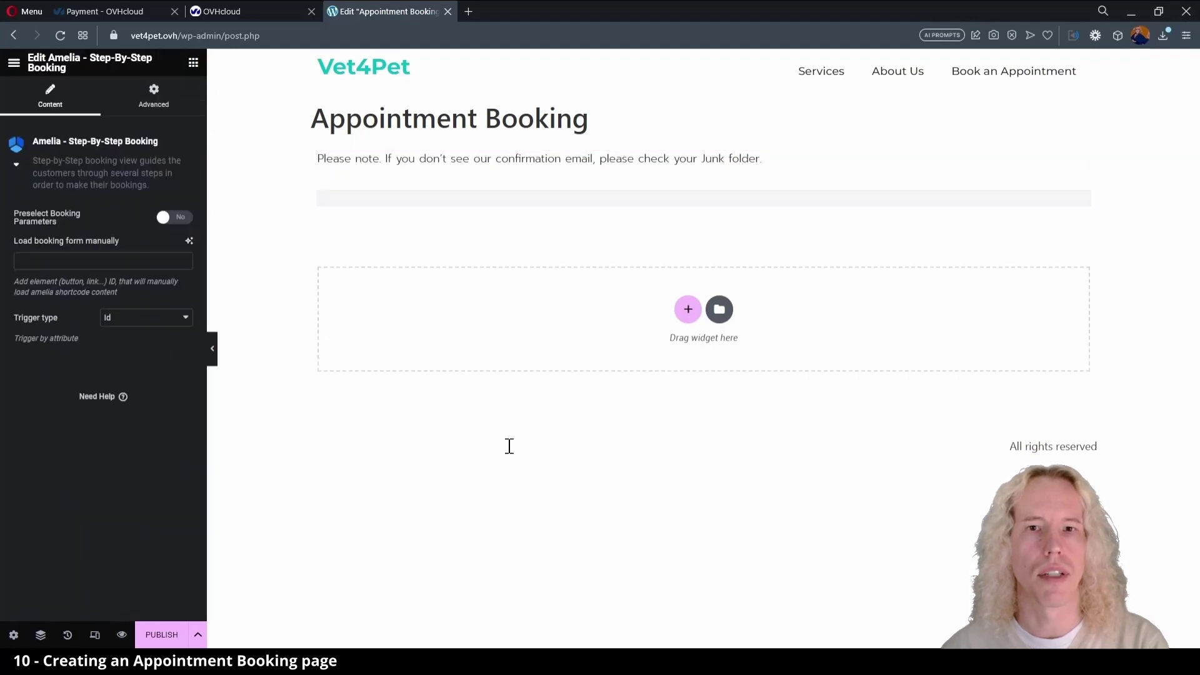
- Publish the Appointment Booking page and view it live
left_click(162, 635)
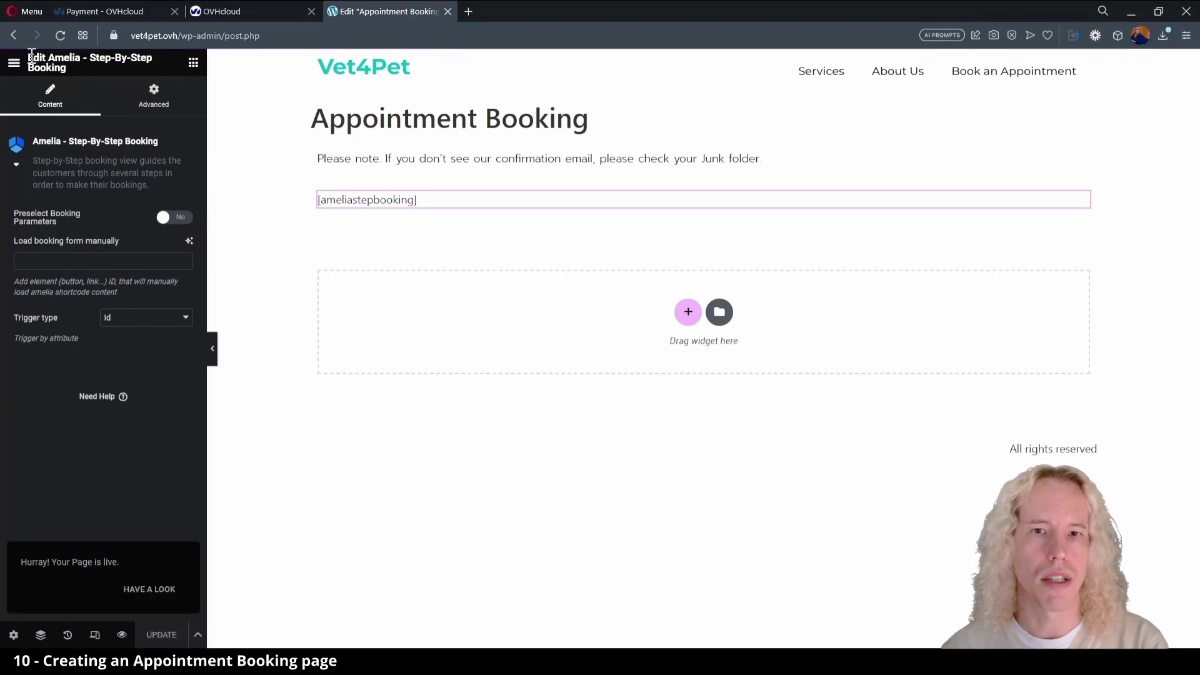
left_click(14, 63)
left_click(67, 275)
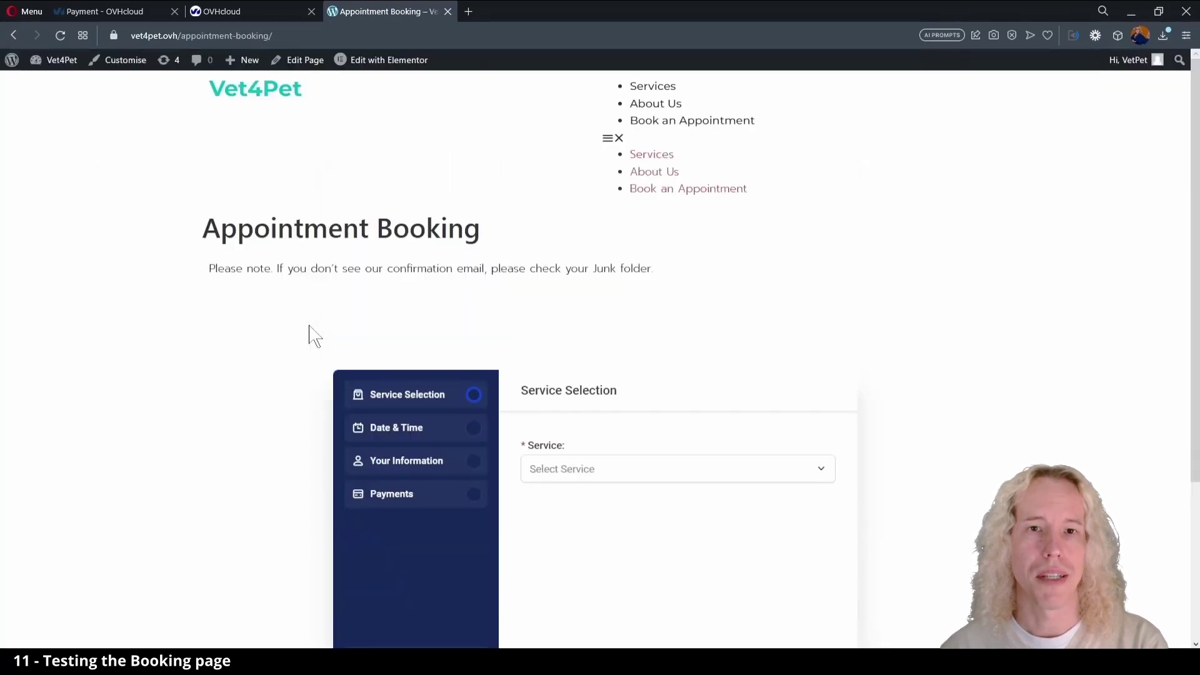
- Open the Vet4Pet Dashboard in a new background tab from the admin bar
left_click_drag(630, 188, 667, 188)
left_click(527, 153)
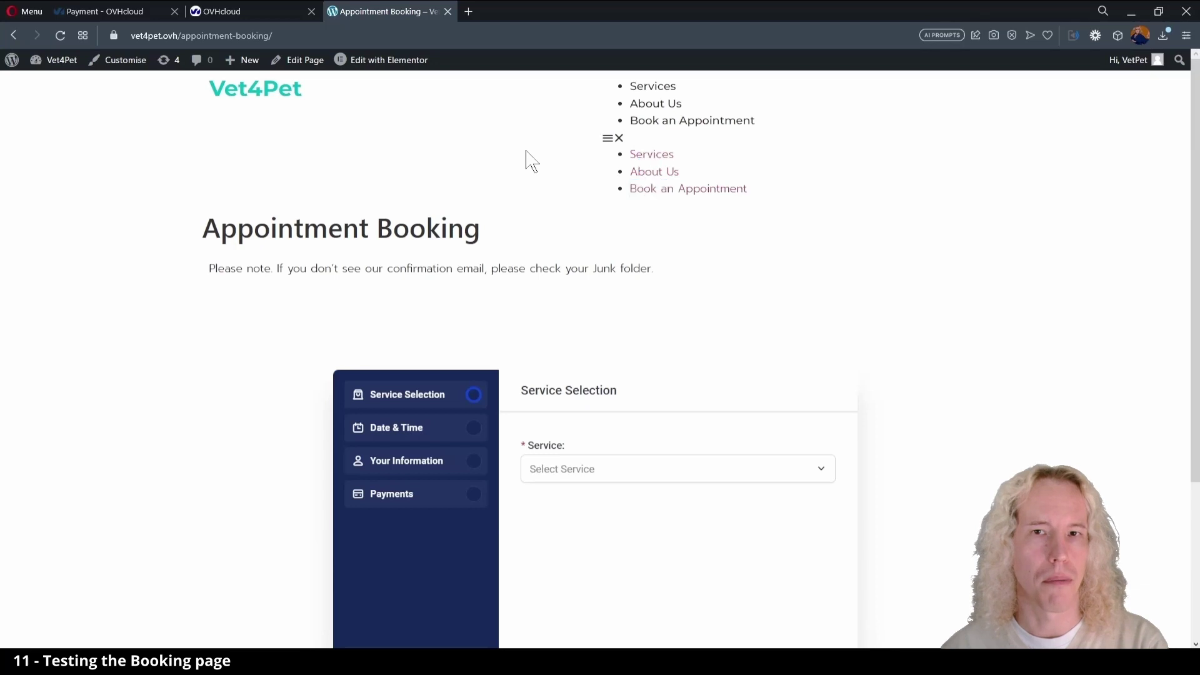
mouse_move(49, 60)
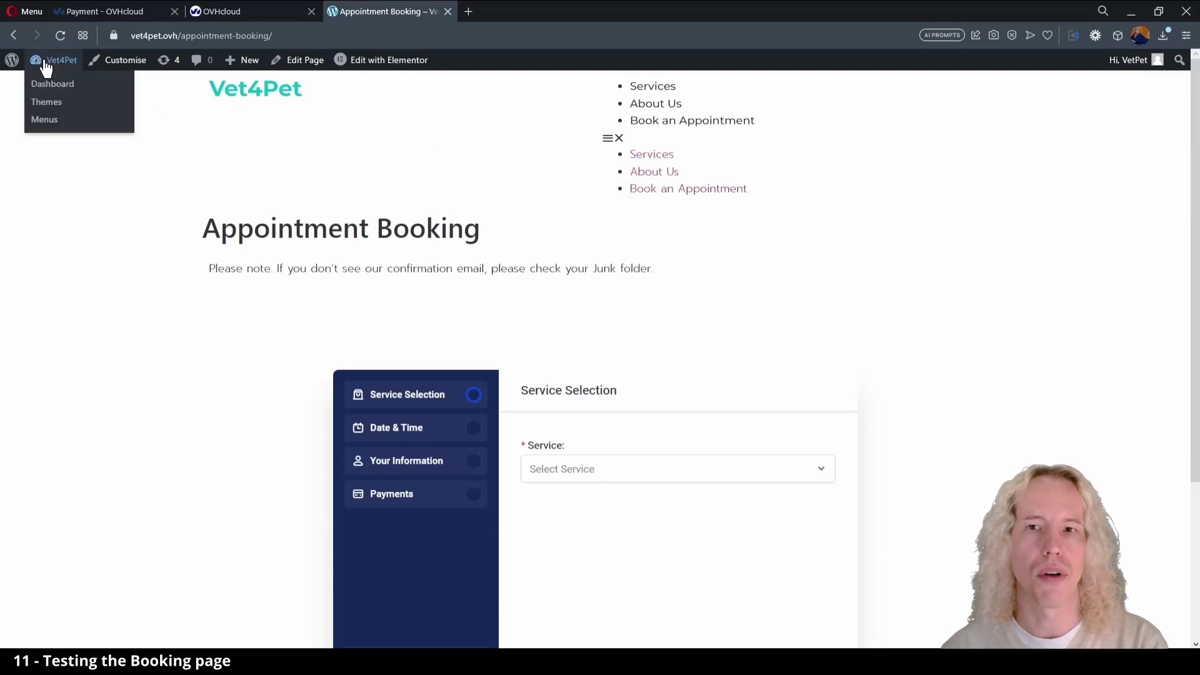
middle_click(86, 105)
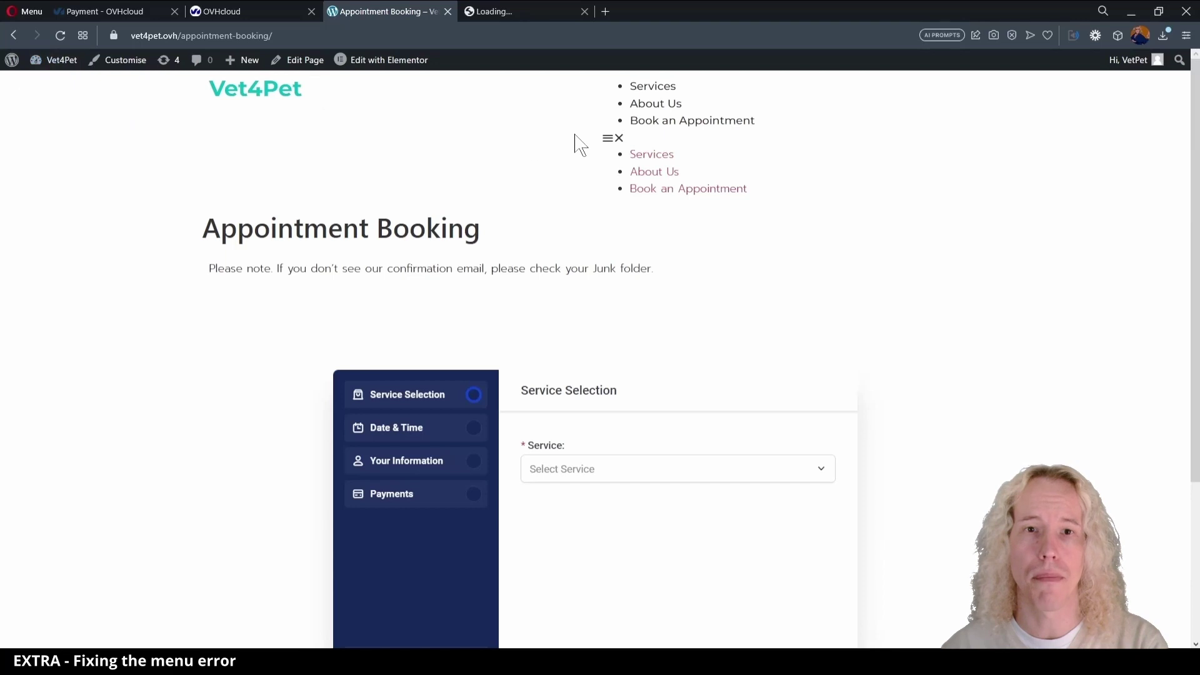
- Regenerate Elementor's CSS files and data under Elementor Tools, save, and close the dashboard tab
left_click(530, 11)
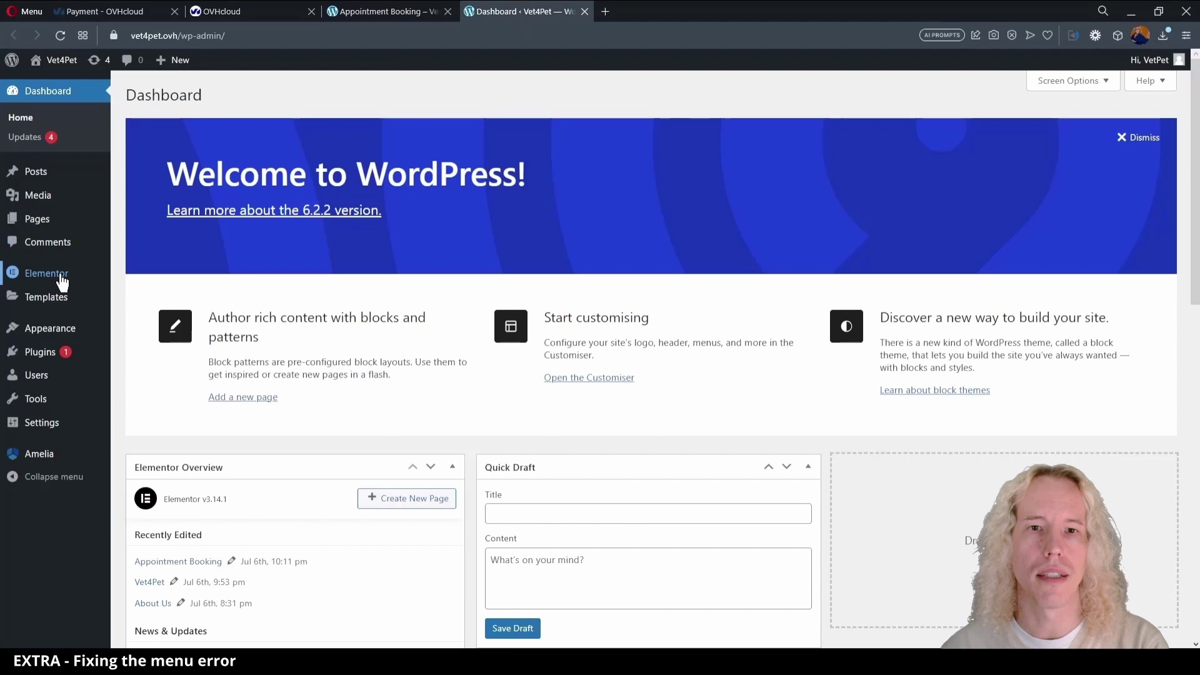
mouse_move(60, 280)
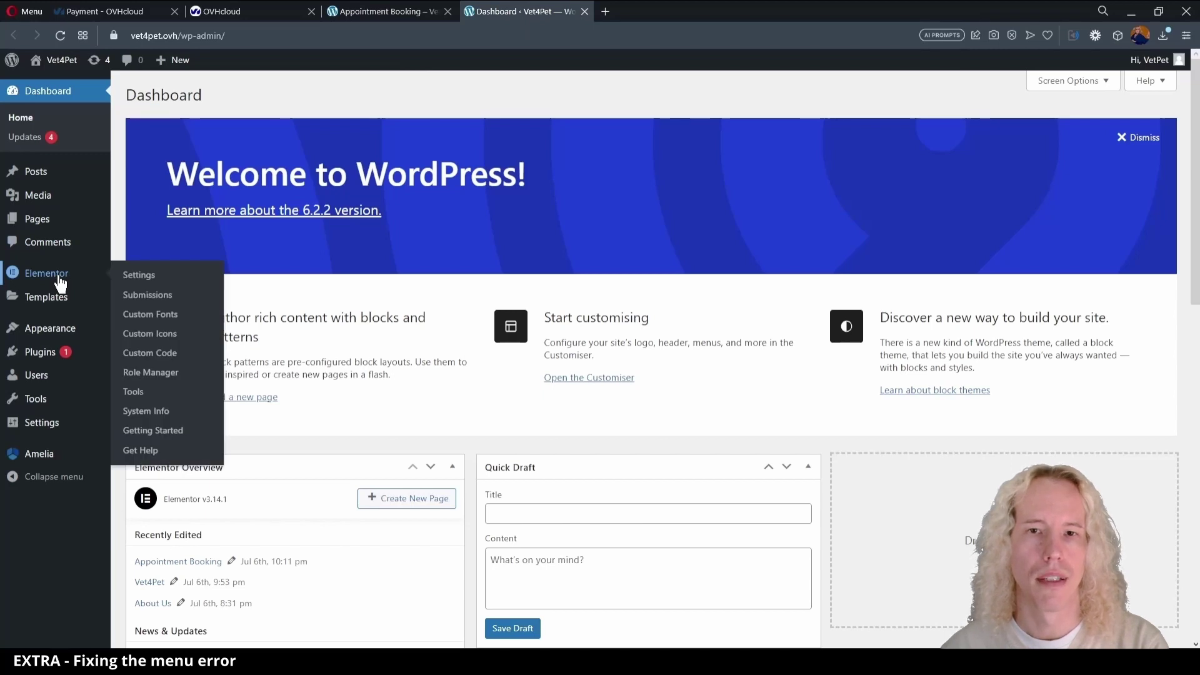
left_click(135, 393)
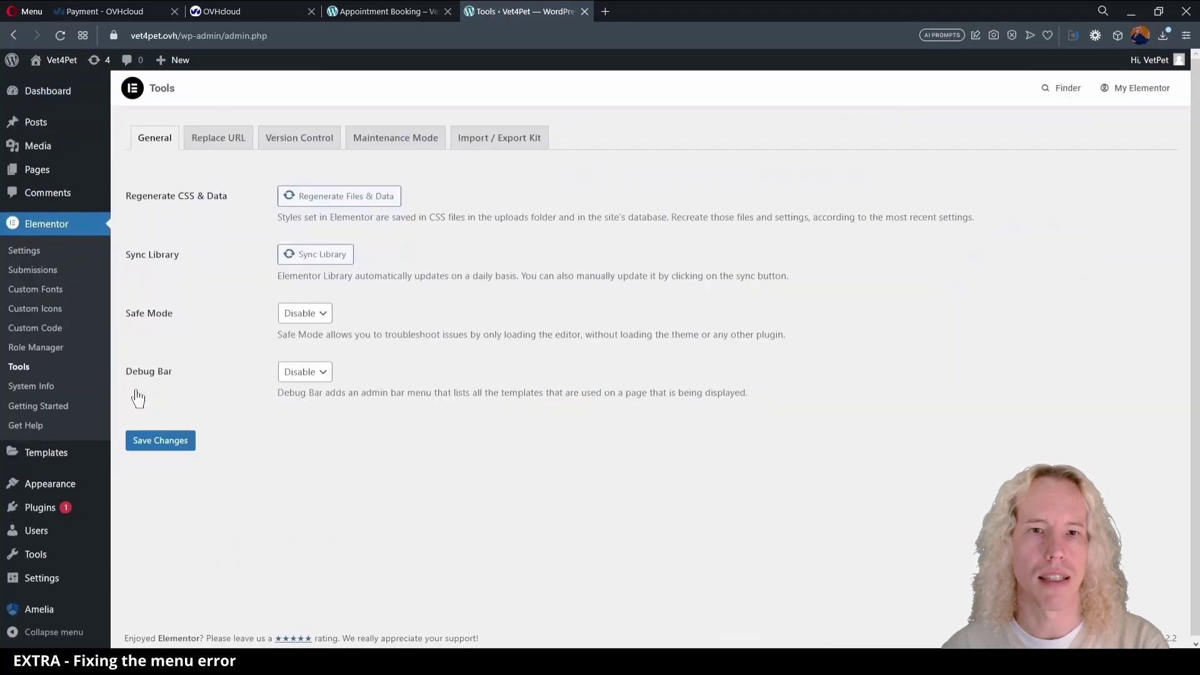
left_click(348, 199)
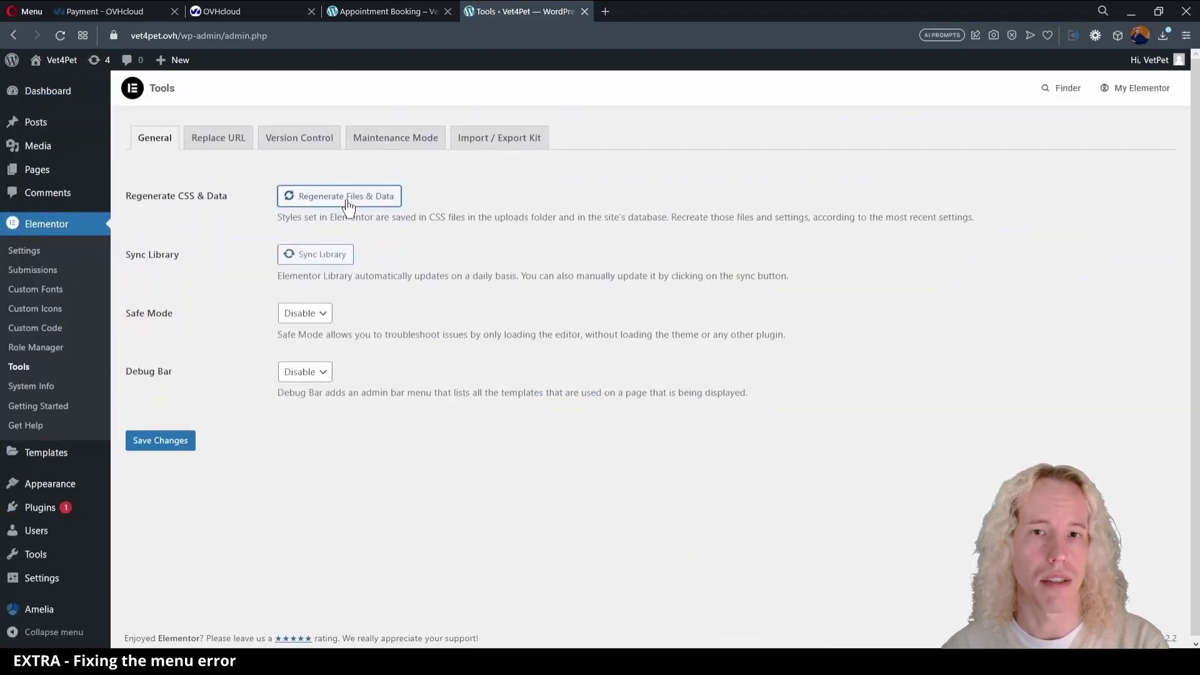
left_click(177, 439)
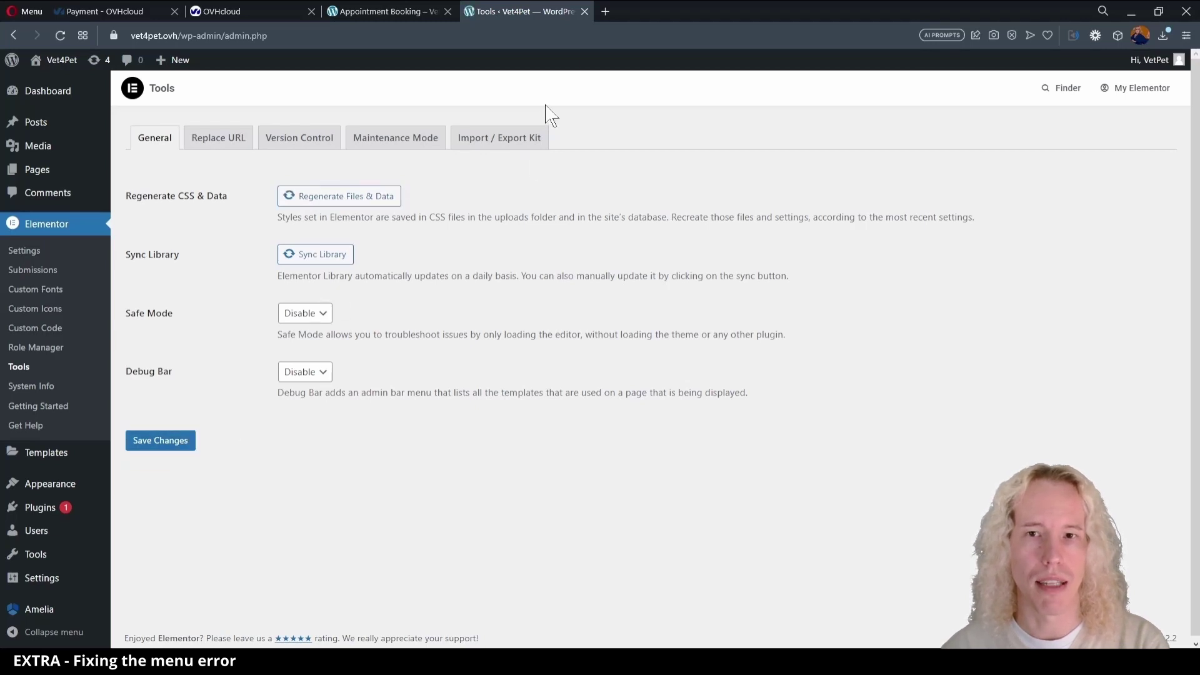
left_click(584, 12)
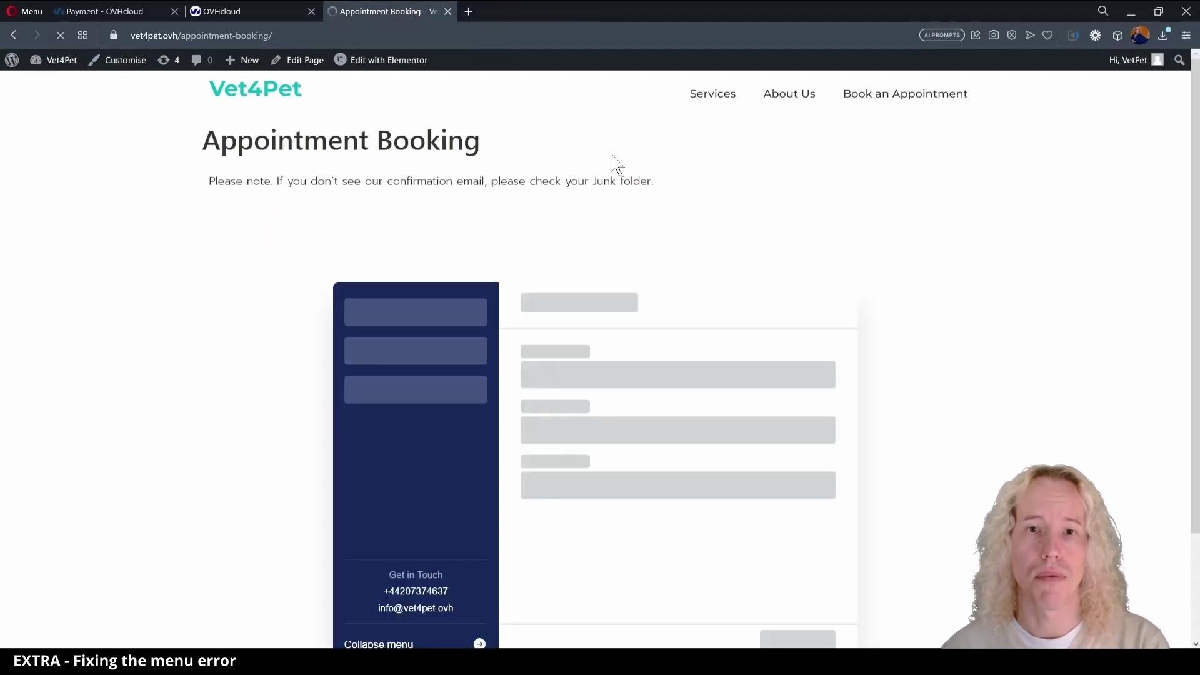
- Choose the Health-check service with a July 27, 3:00 PM - 3:15 PM slot
left_click(566, 381)
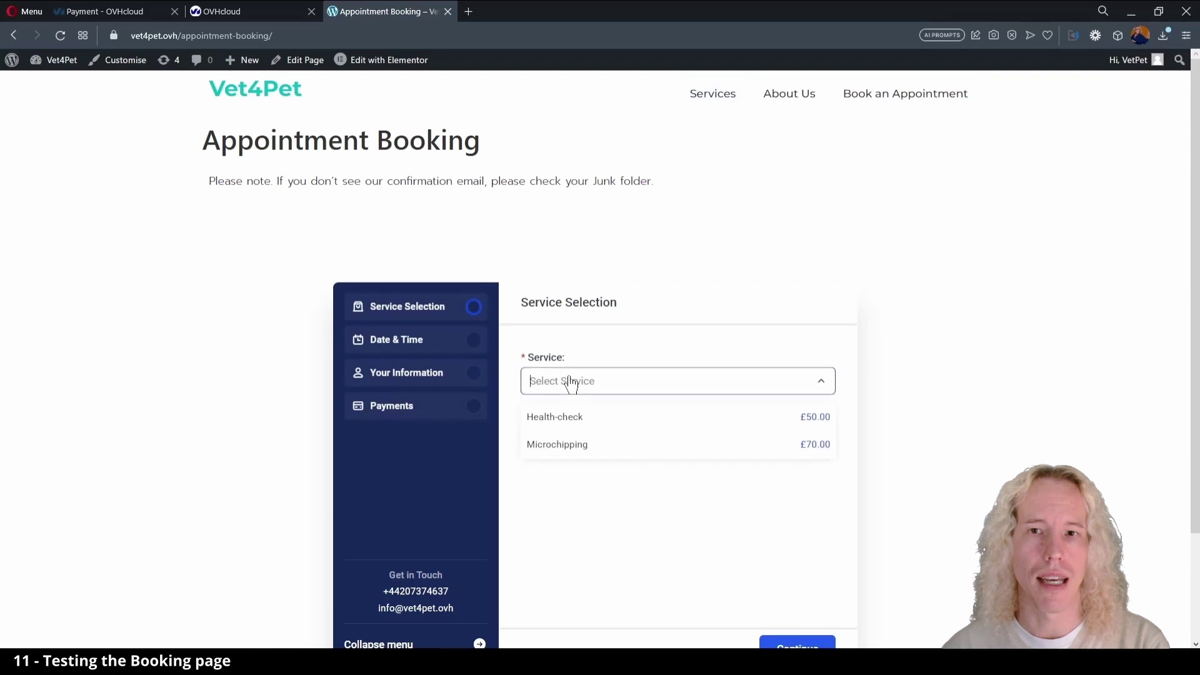
left_click(588, 420)
scroll(600, 503, "down", 1)
scroll(604, 503, "down", 1)
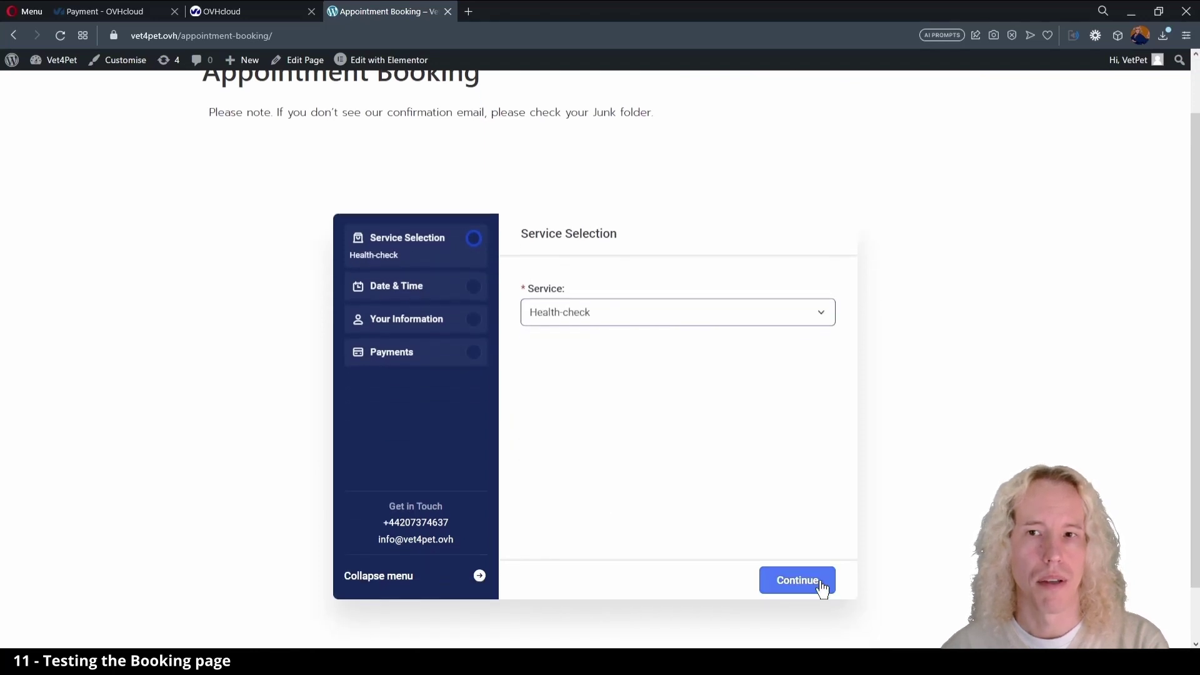
left_click(817, 585)
left_click(675, 490)
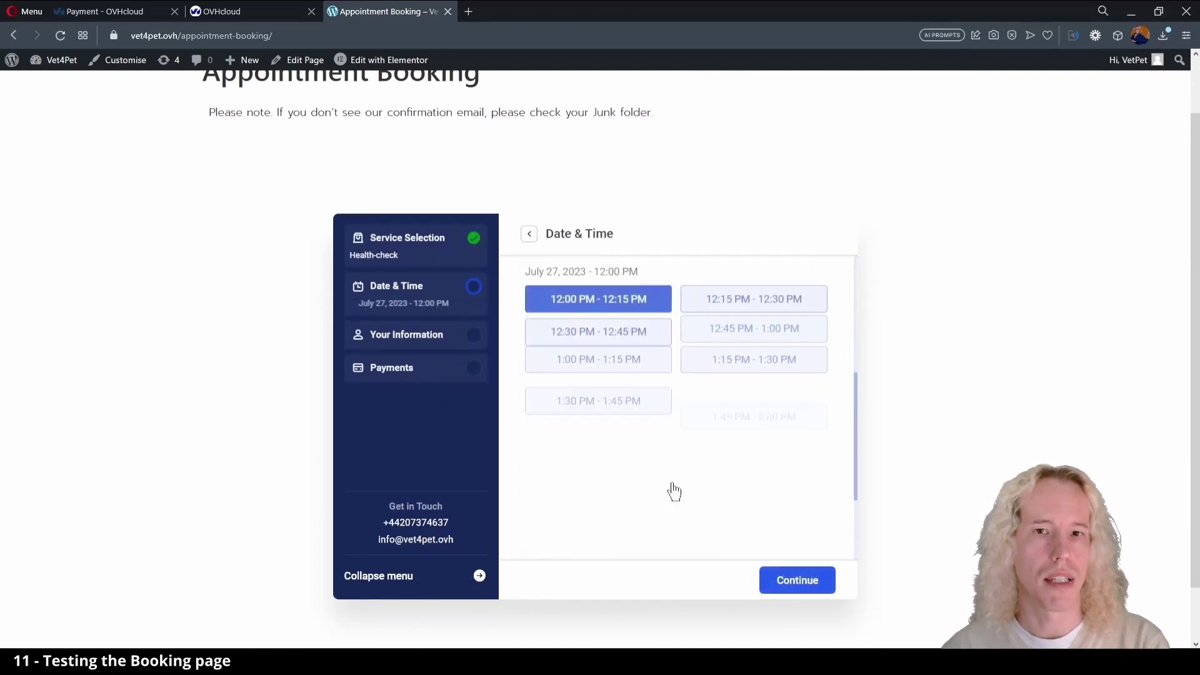
left_click(620, 512)
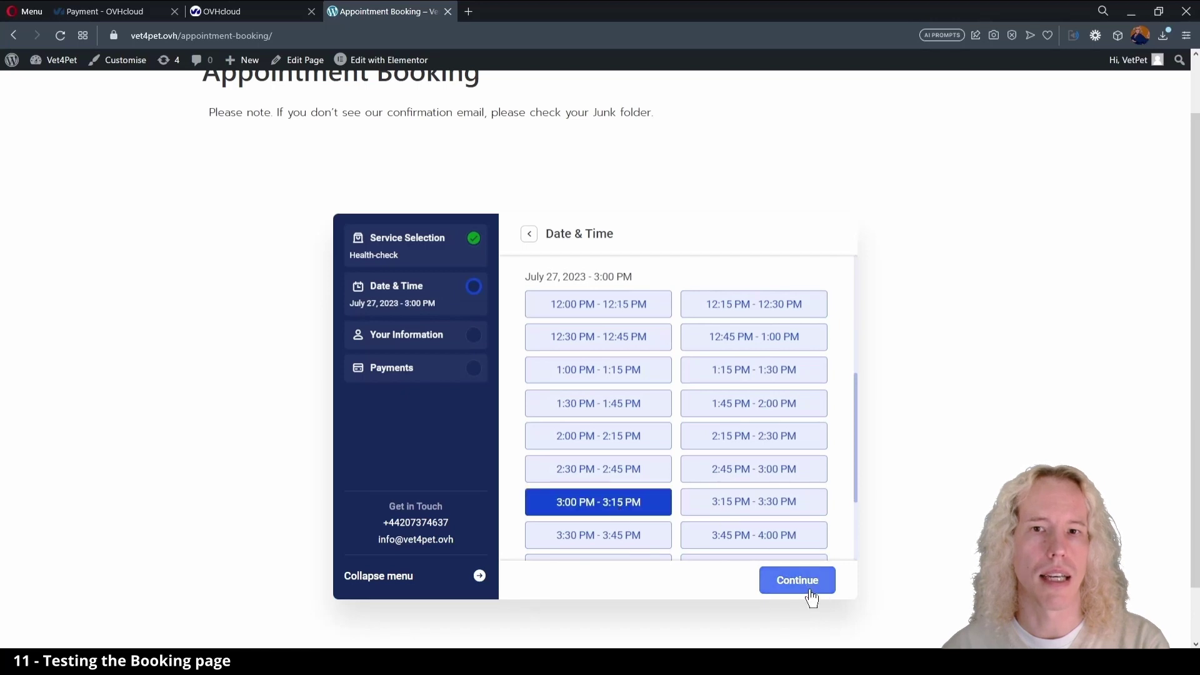
left_click(808, 593)
- Replace the prefilled first name, last name, phone and email with sample customer details
double_click(615, 305)
type("John")
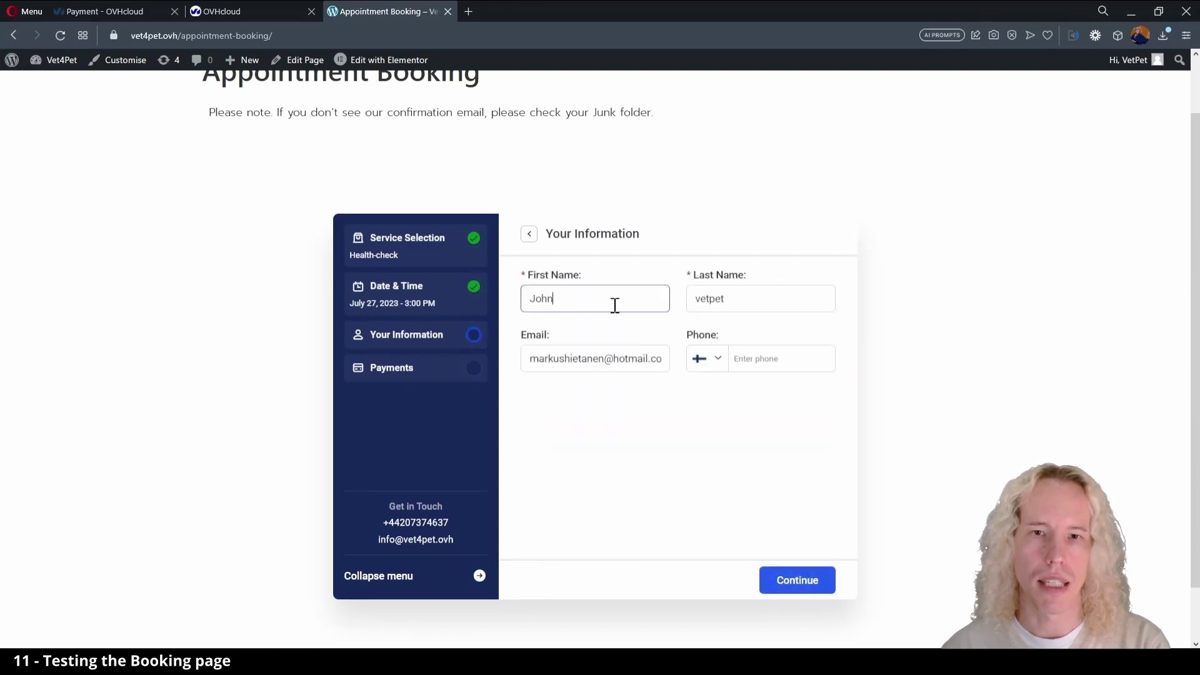
key("Tab")
type("Smi")
left_click(774, 367)
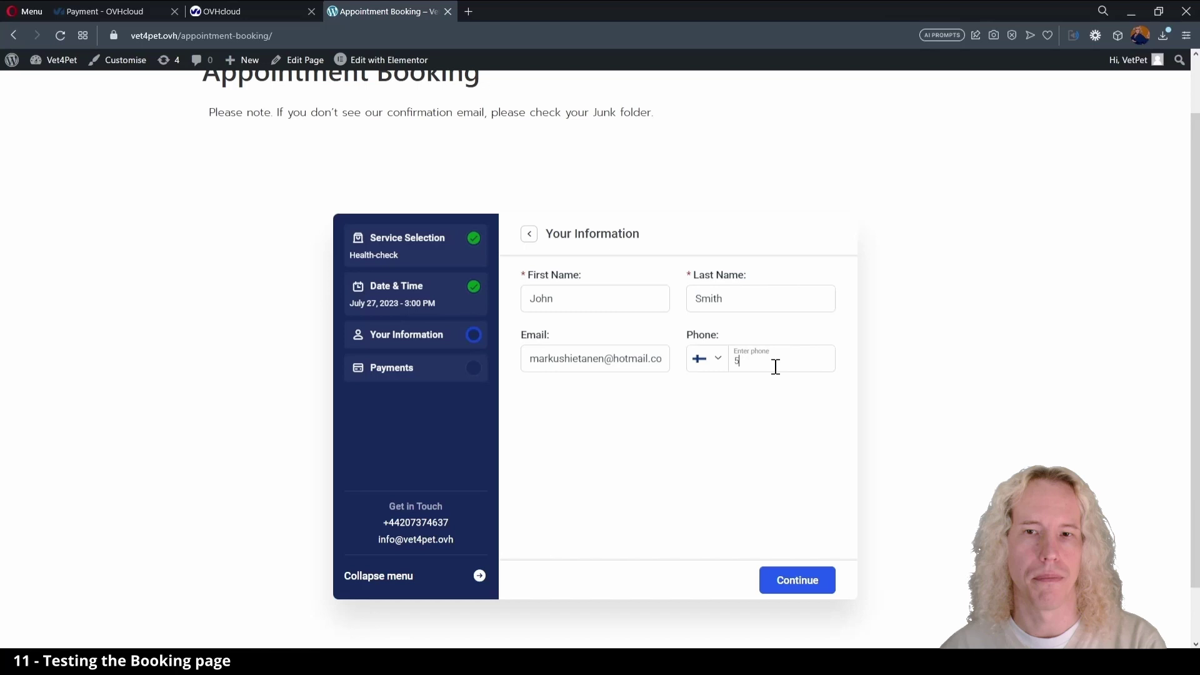
left_click(614, 360)
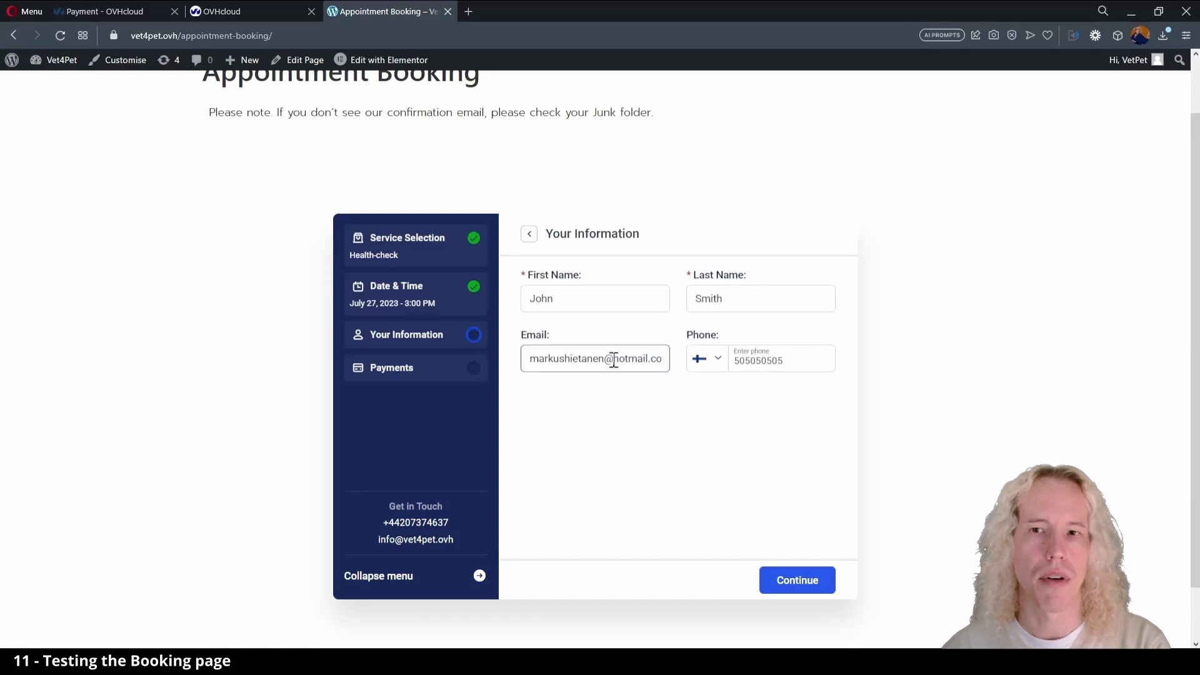
key("ctrl+a")
type("mark")
left_click(663, 422)
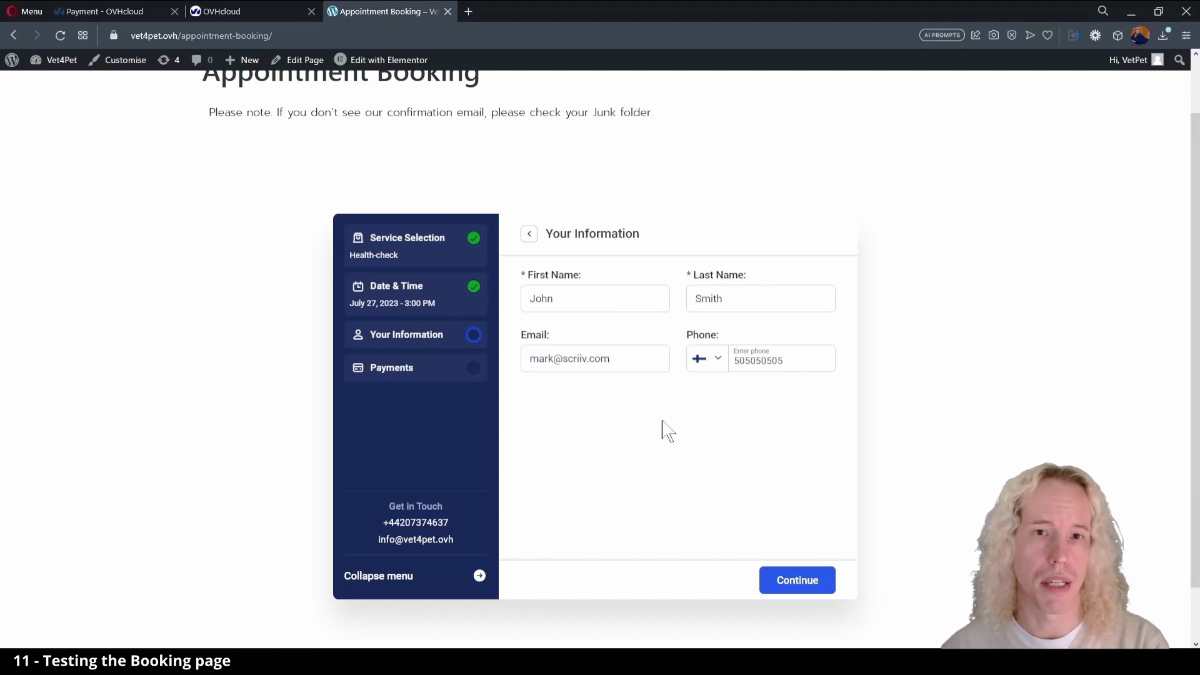
- Continue to the payment summary and confirm the booking
left_click(795, 589)
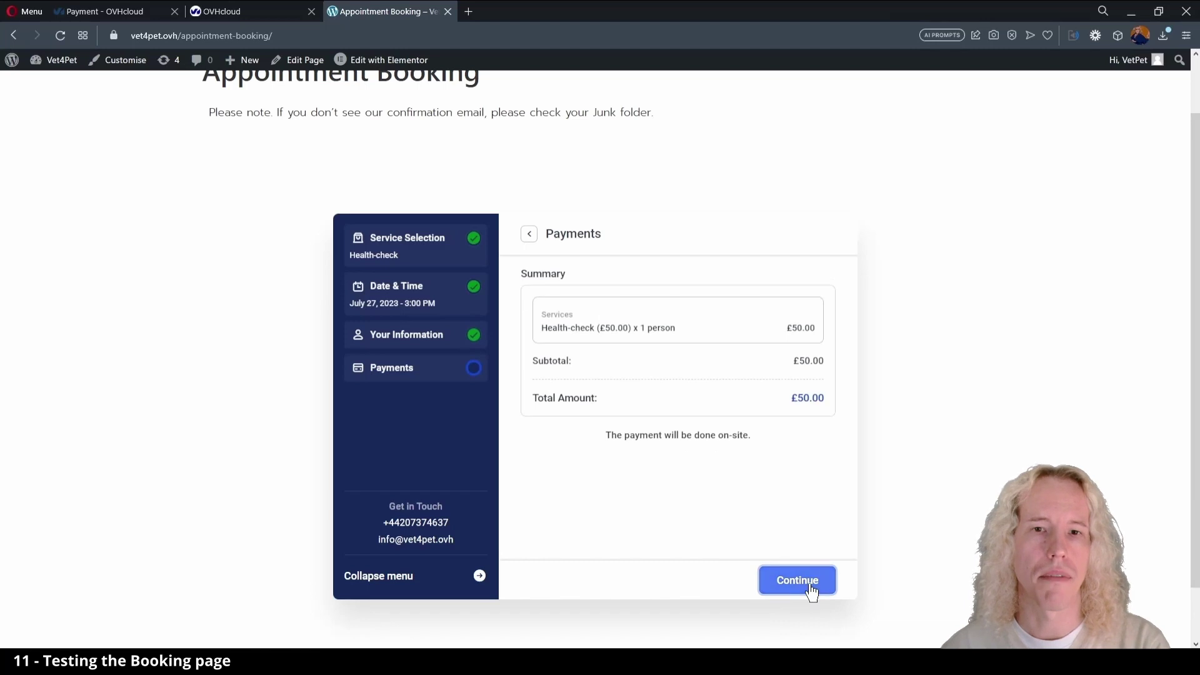
left_click(811, 591)
left_click(778, 580)
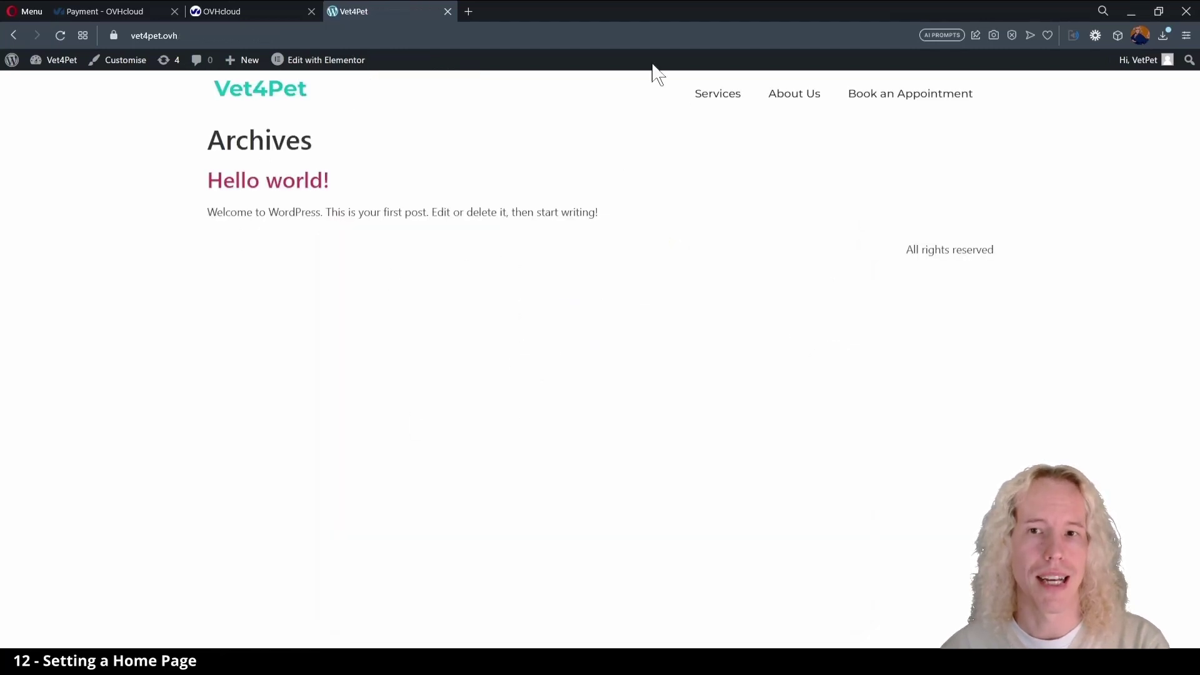
- In Settings > Reading, make a static page, Vet4Pet, the homepage
mouse_move(59, 61)
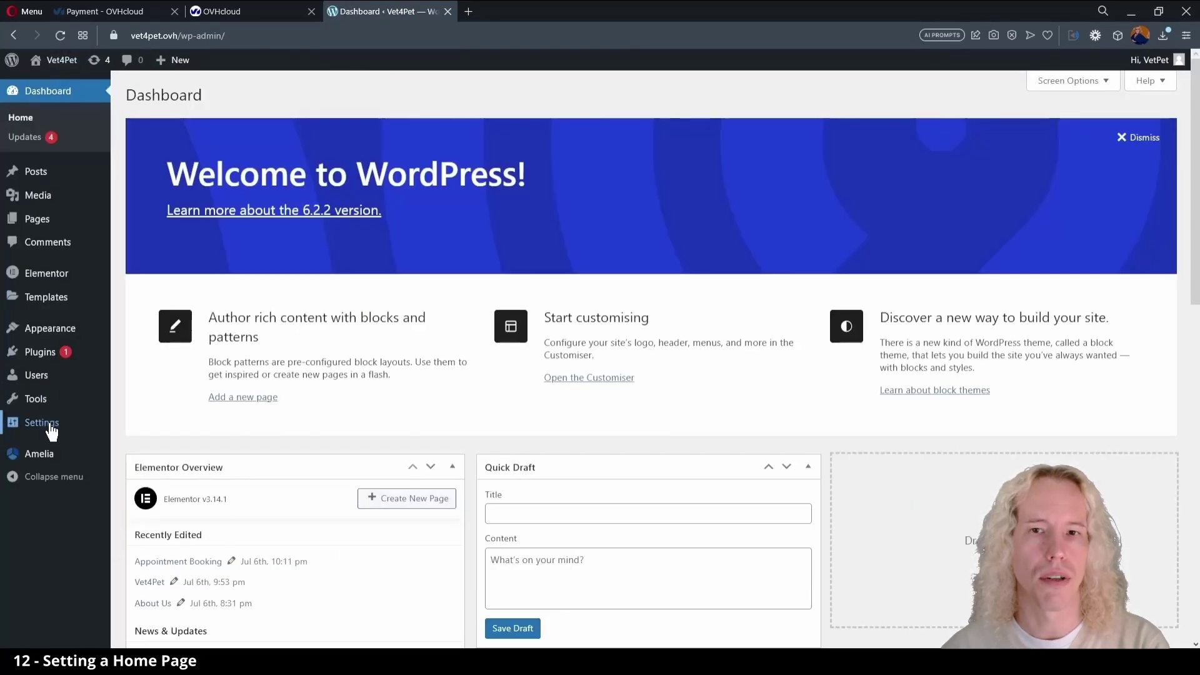
mouse_move(43, 423)
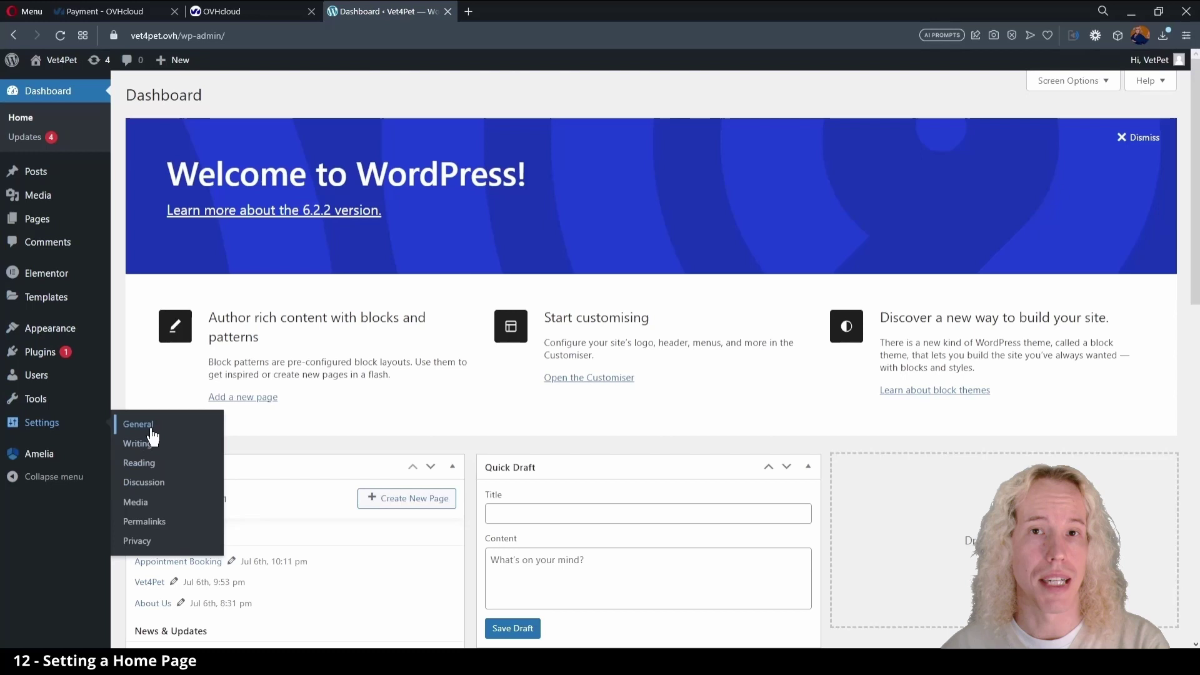
left_click(148, 445)
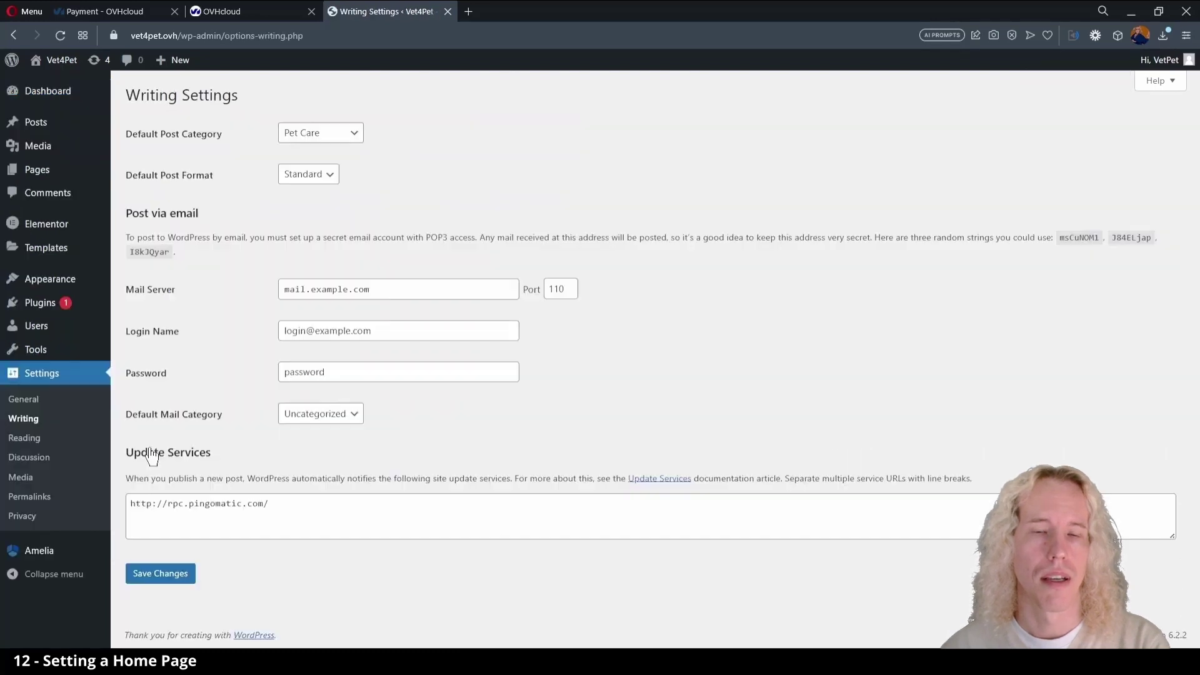
left_click(39, 438)
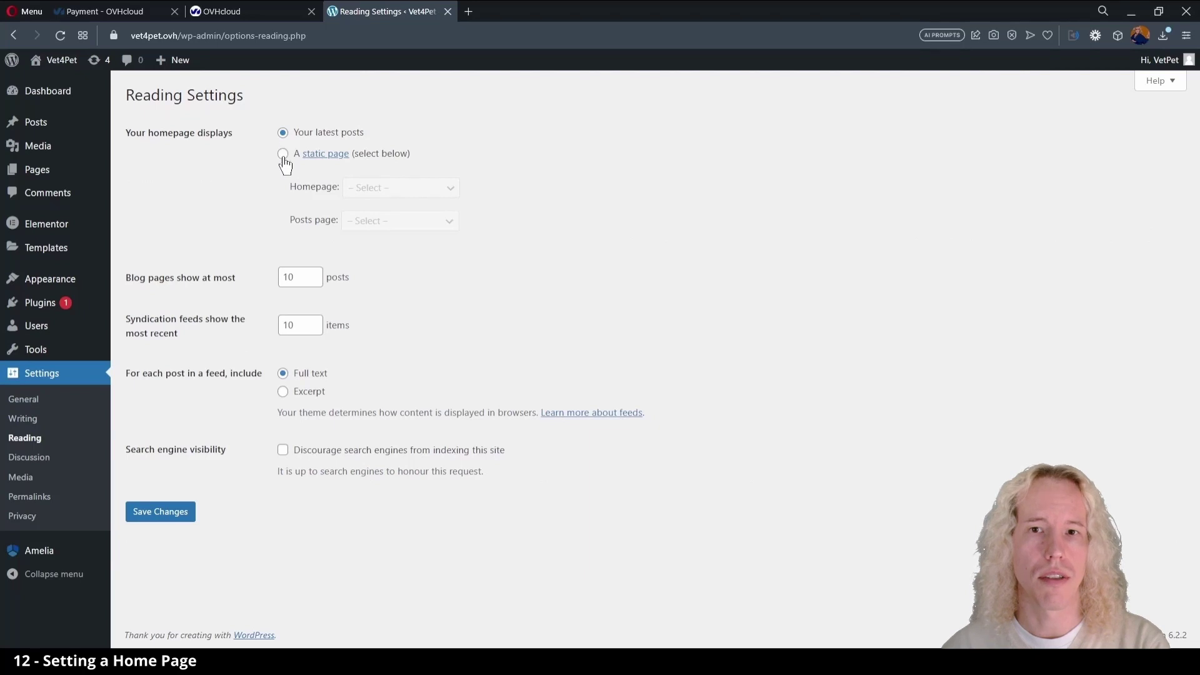
left_click(283, 154)
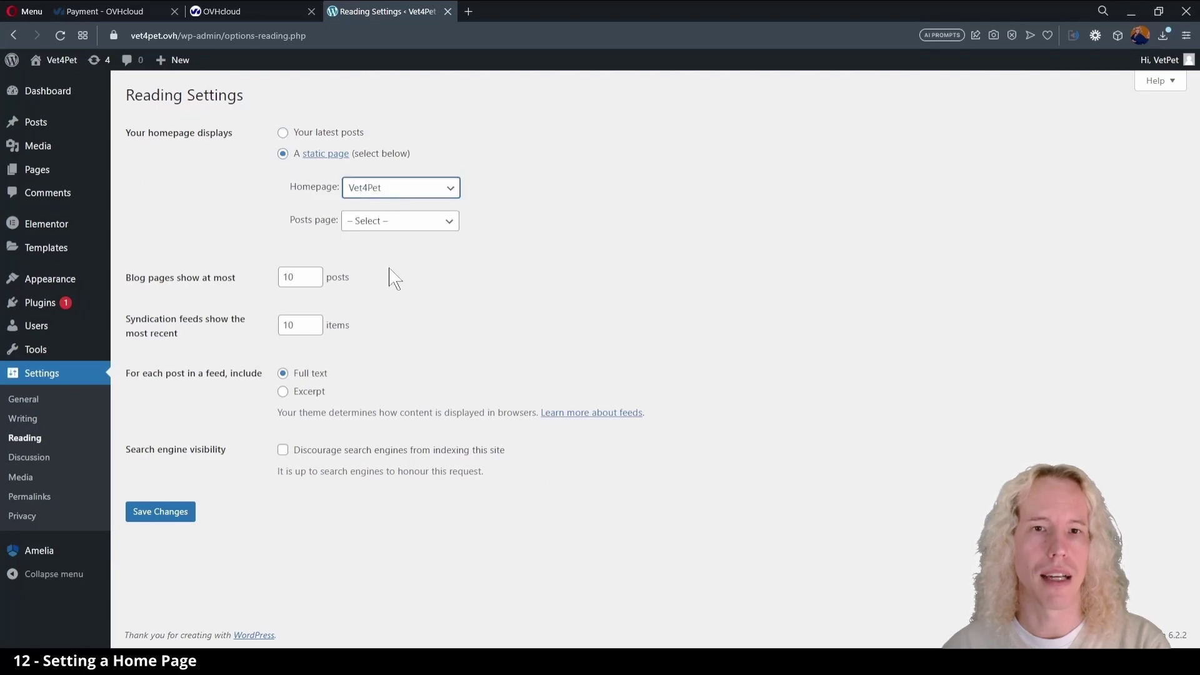
- Save the reading settings and open the live homepage in the Elementor editor
left_click(165, 512)
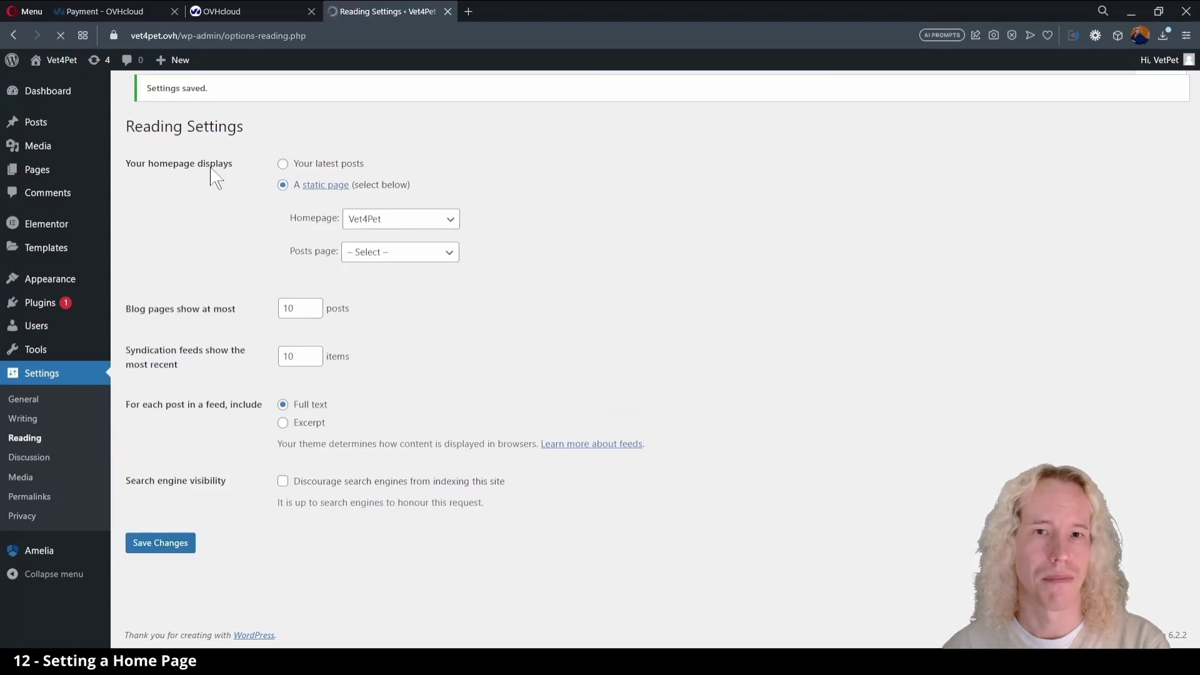
left_click(65, 88)
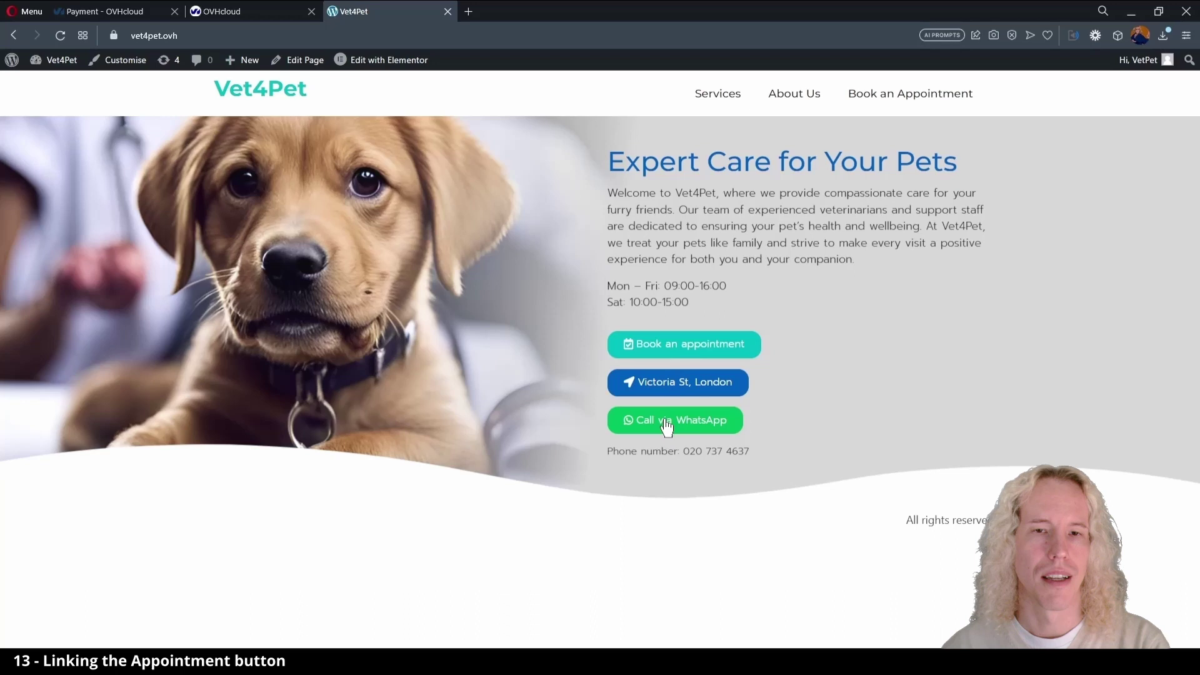
left_click(392, 60)
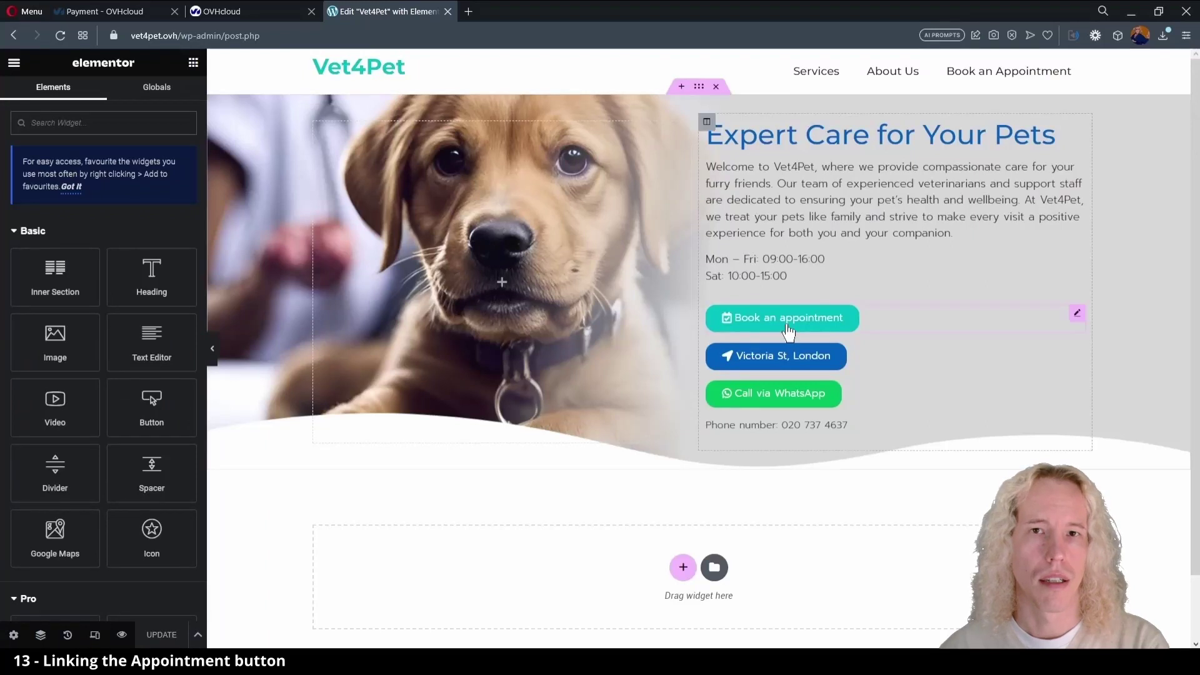
- Link the Book an appointment button to Appointment Booking as relative /appointment-booking/ and update
left_click(788, 330)
key("BackSpace")
type("a")
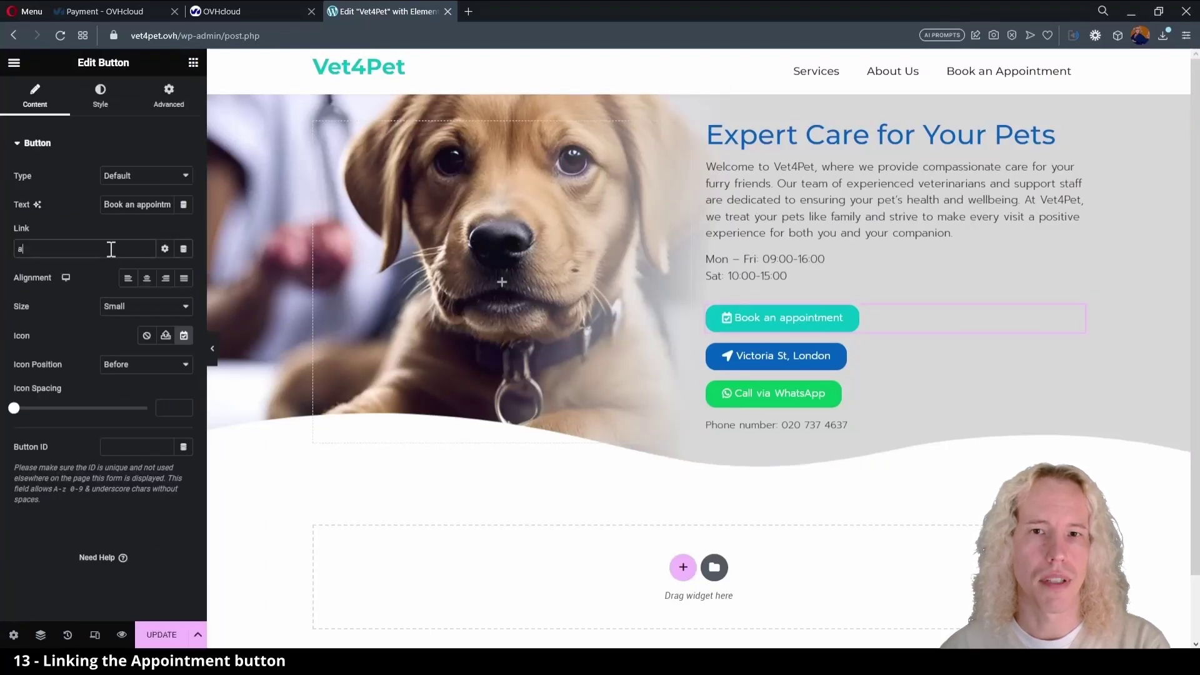
type("ppointment")
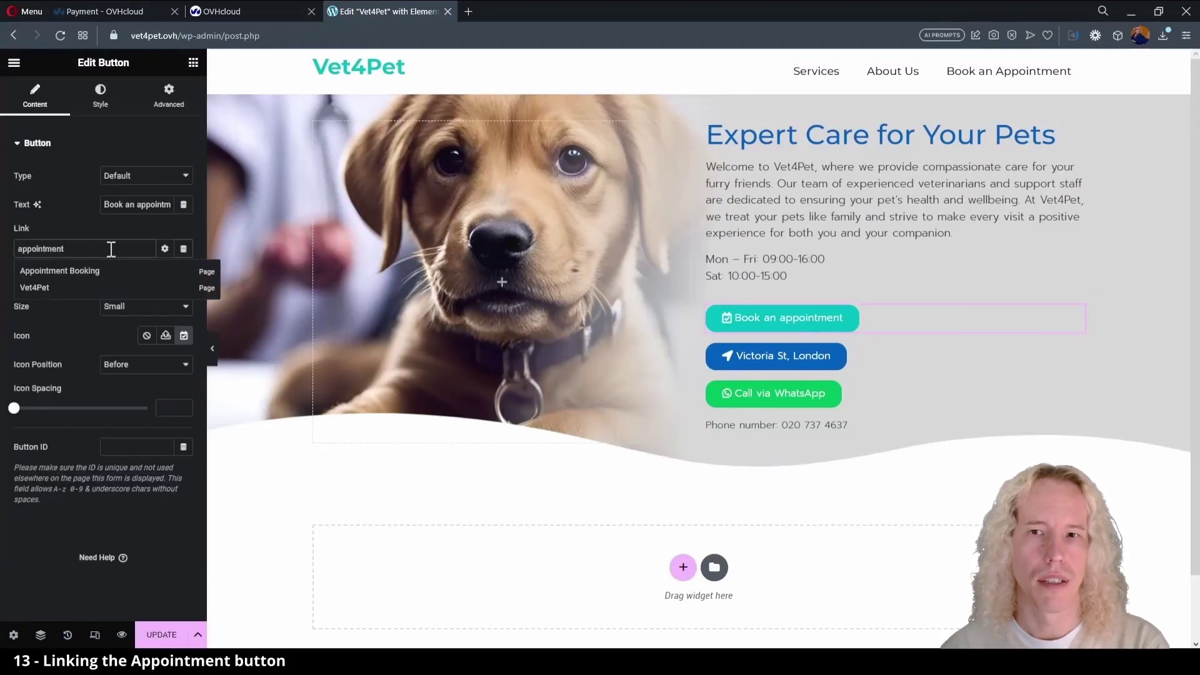
left_click(100, 267)
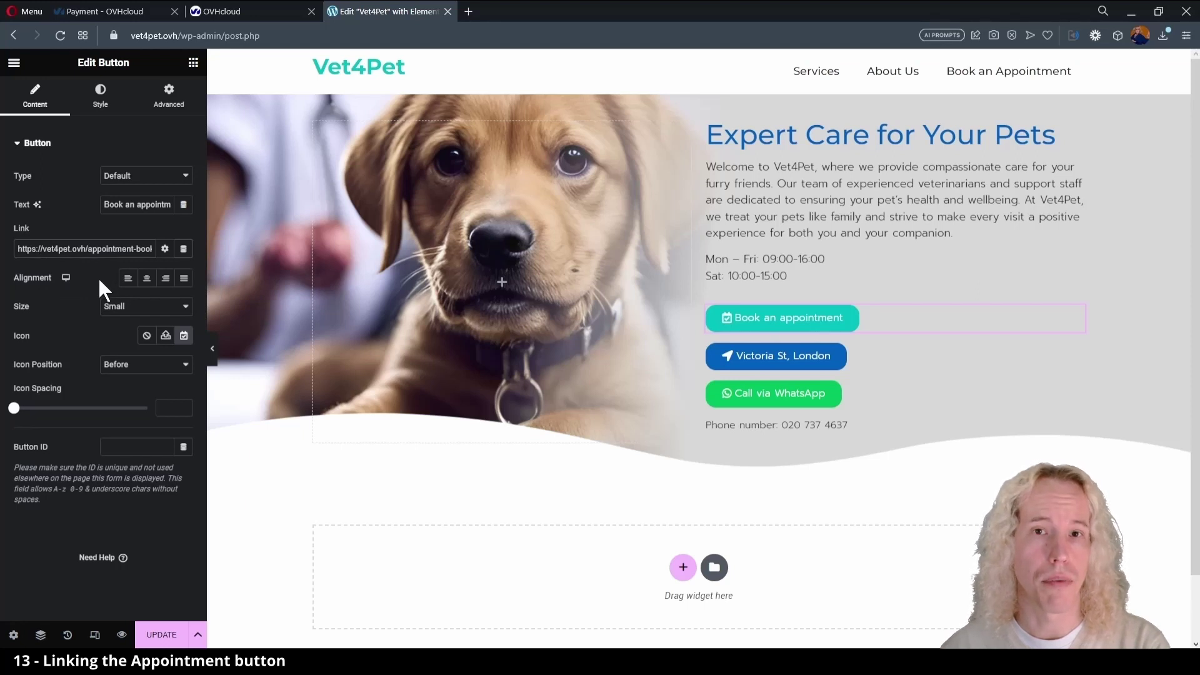
left_click(185, 636)
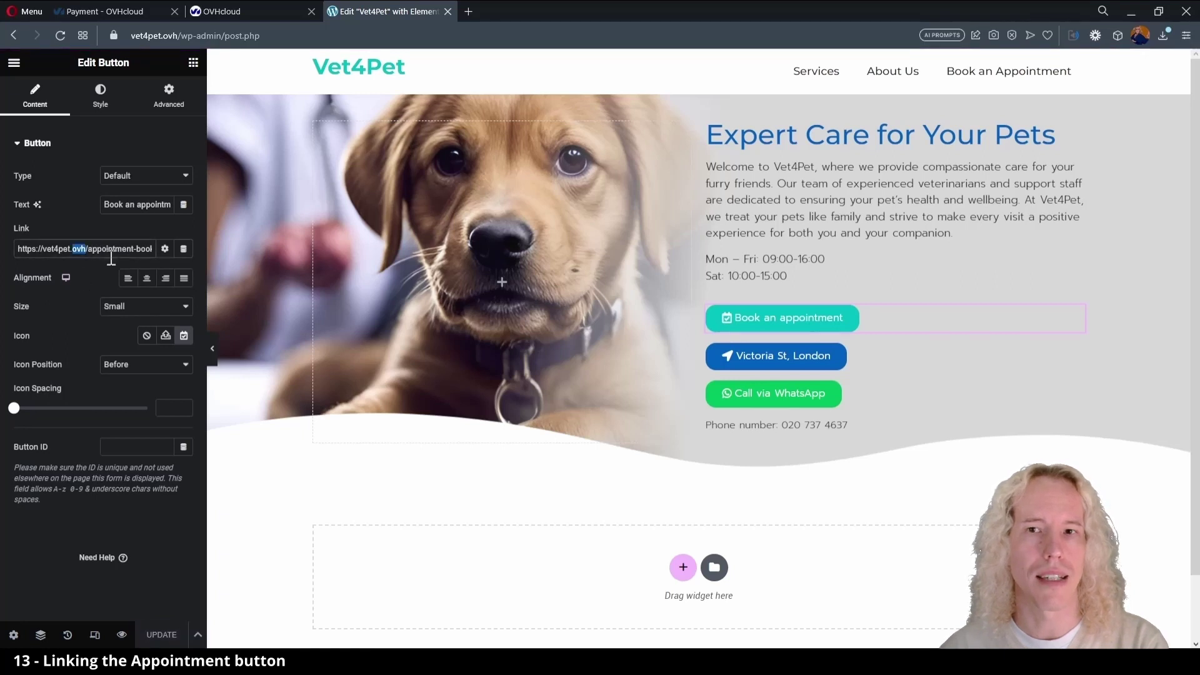
key("ctrl+shift+Left")
key("ctrl+shift+Left")
key("BackSpace")
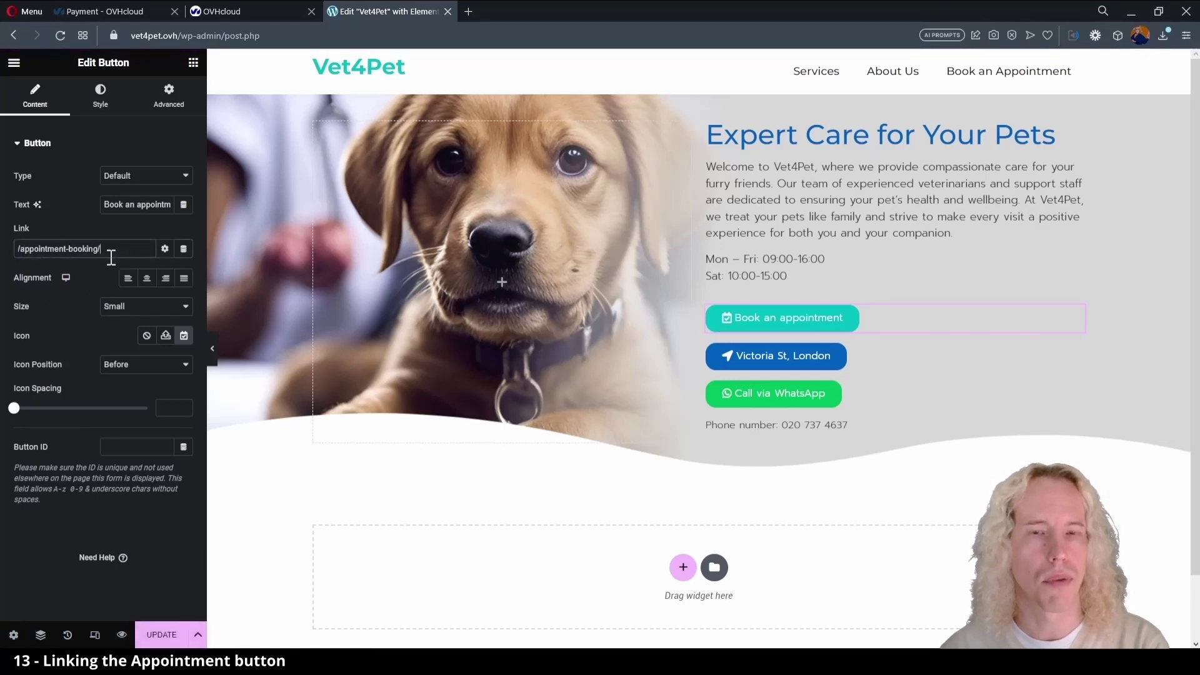
left_click(161, 635)
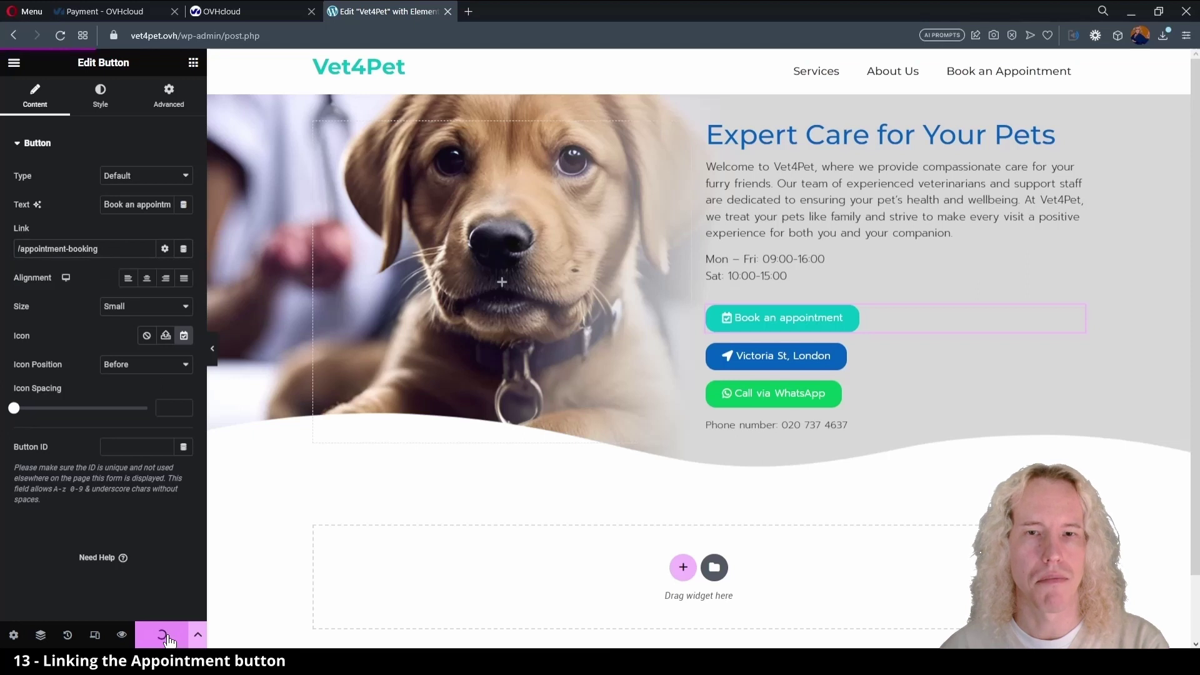
left_click(168, 95)
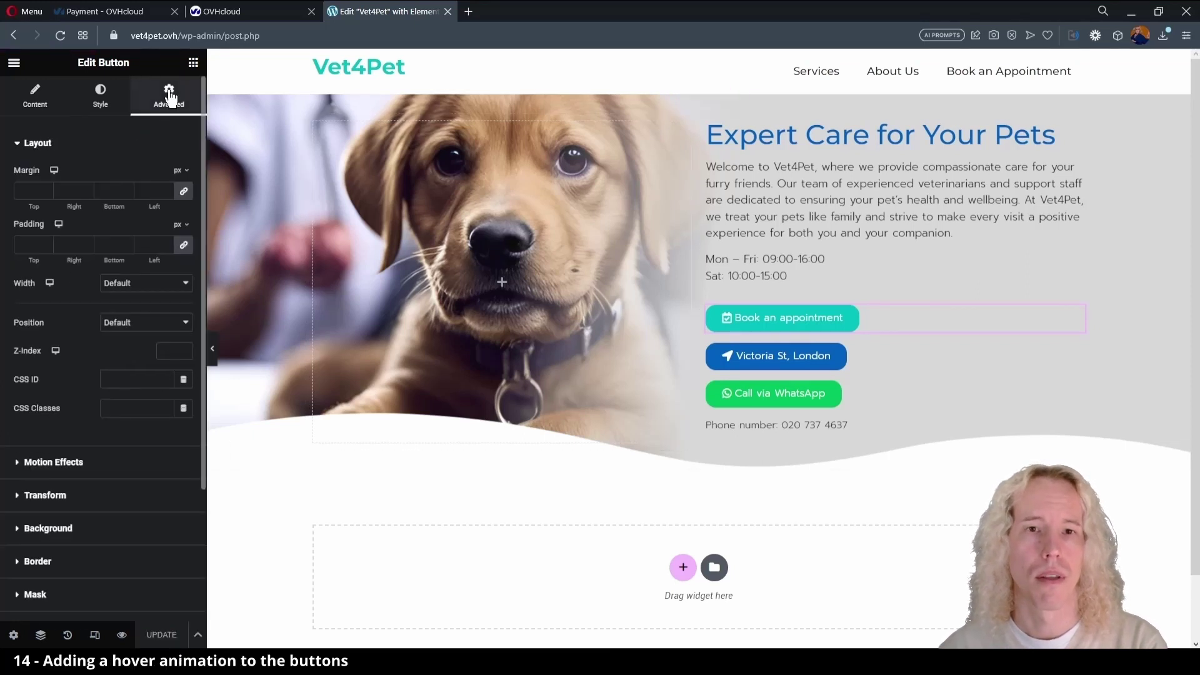
- Give the selected button and the Victoria St, London button a Shrink hover animation
left_click(98, 113)
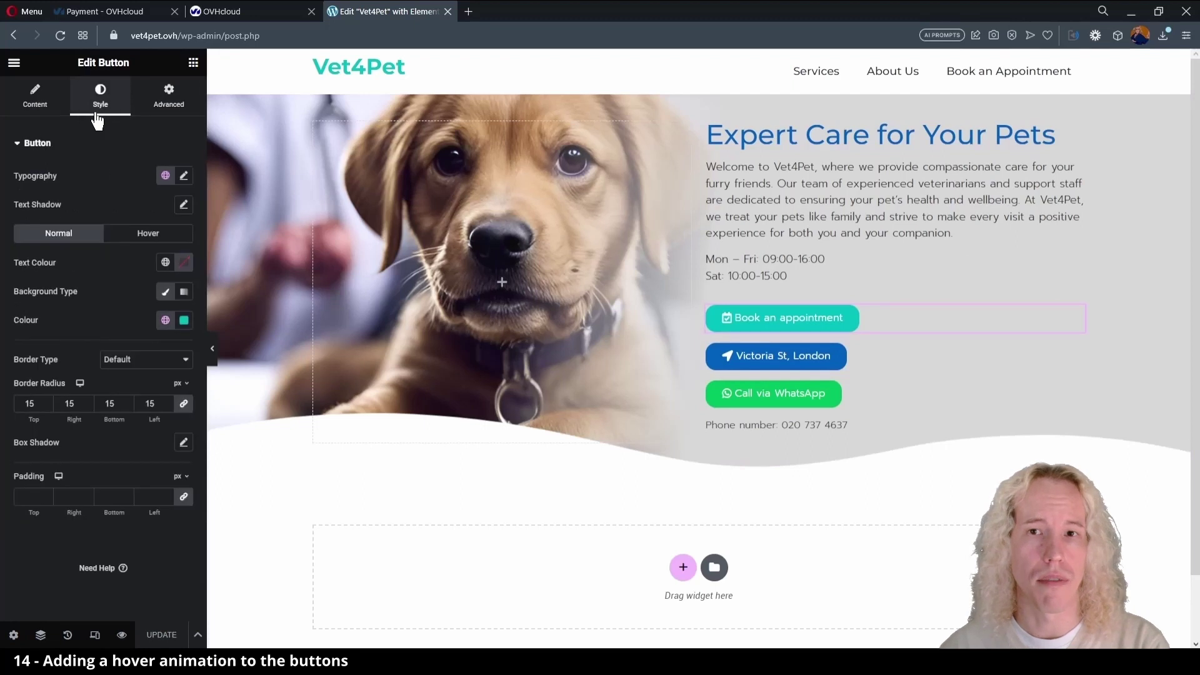
left_click(139, 239)
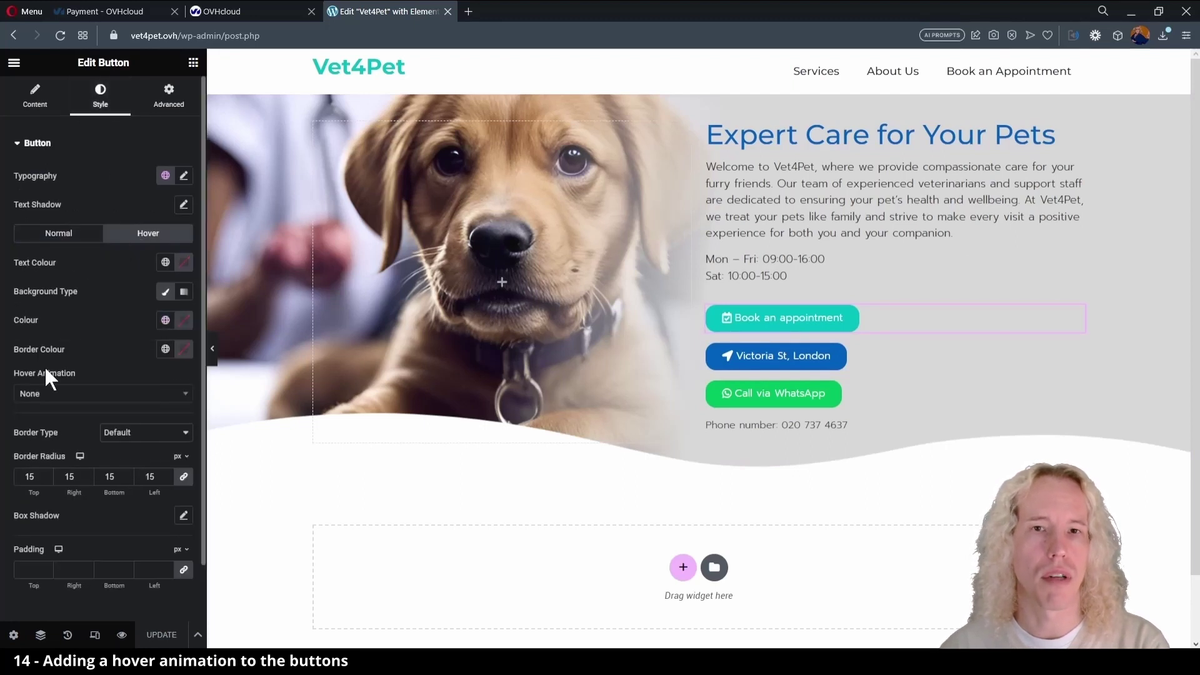
left_click(76, 394)
left_click(72, 450)
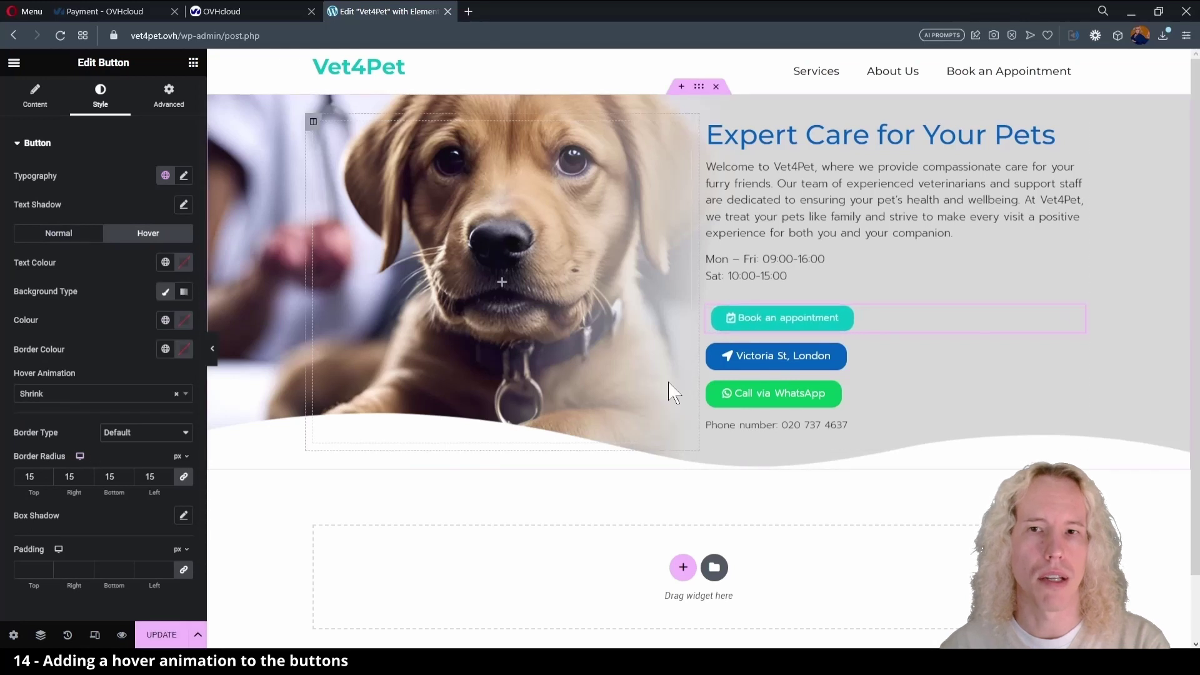
left_click(743, 362)
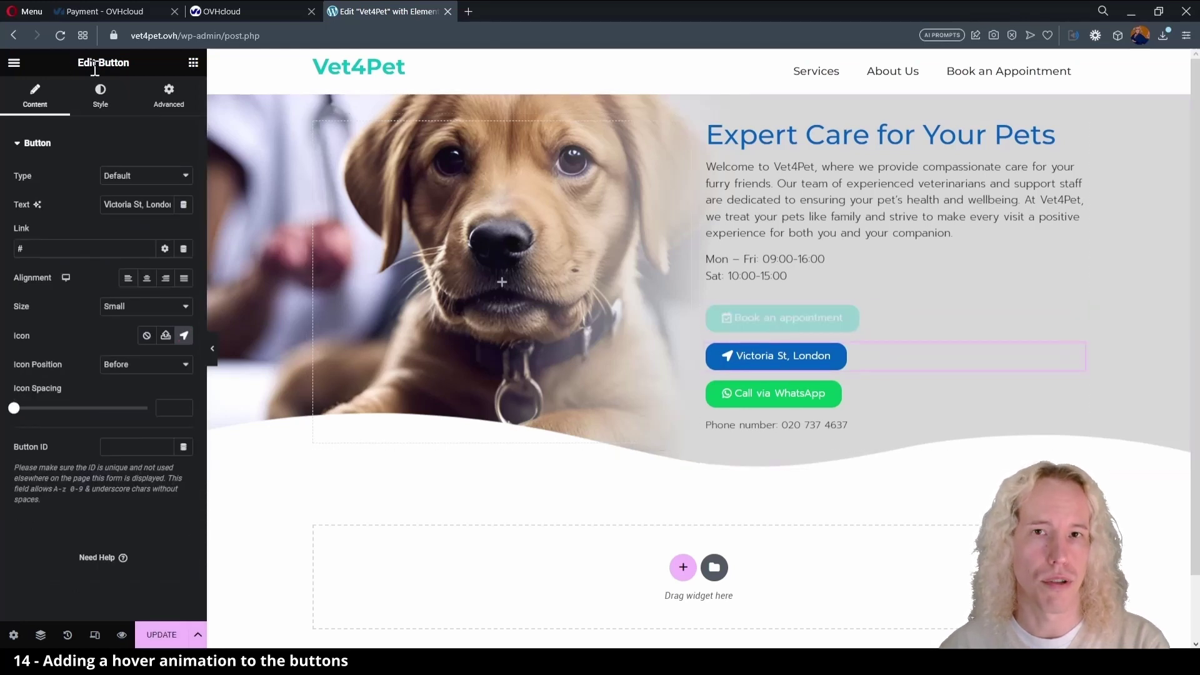
left_click(103, 100)
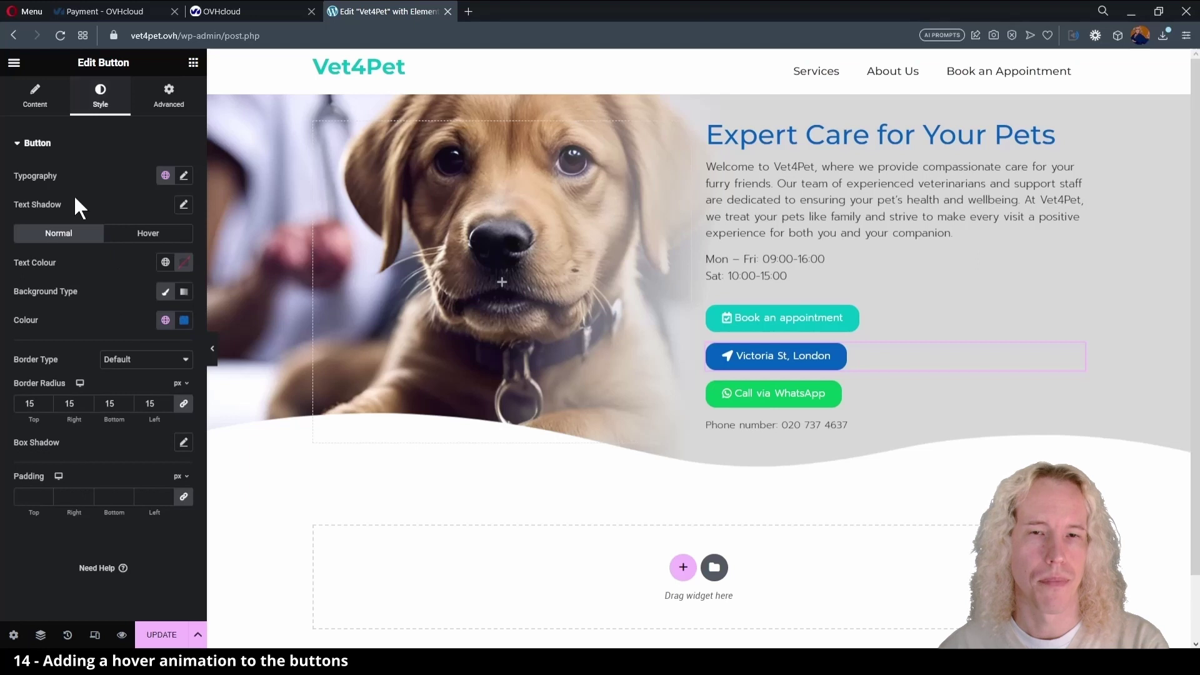
left_click(125, 234)
left_click(53, 392)
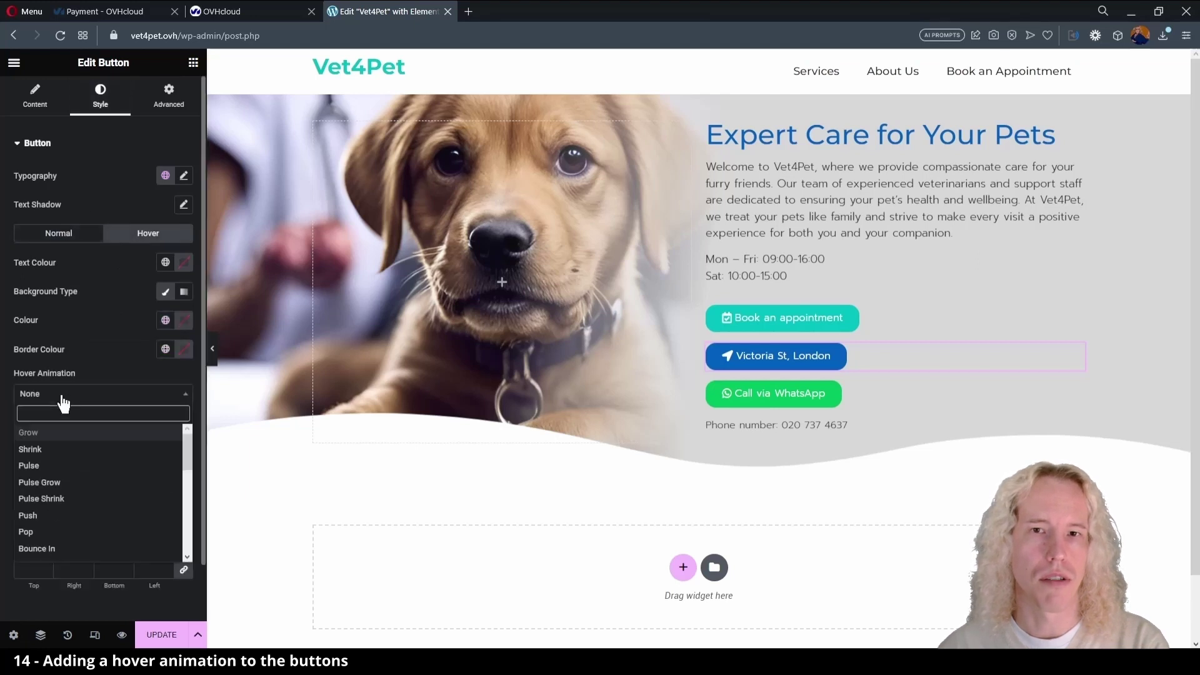
left_click(60, 450)
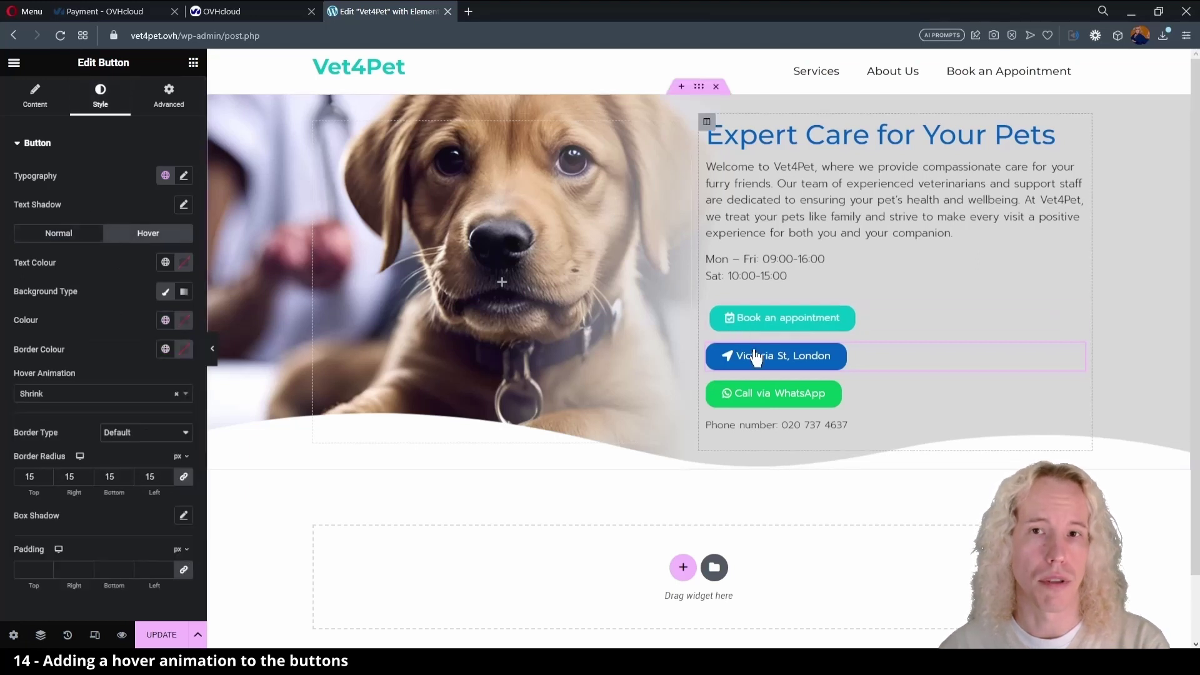
- Give the Call via WhatsApp button a Shrink hover animation and update the page
left_click(749, 410)
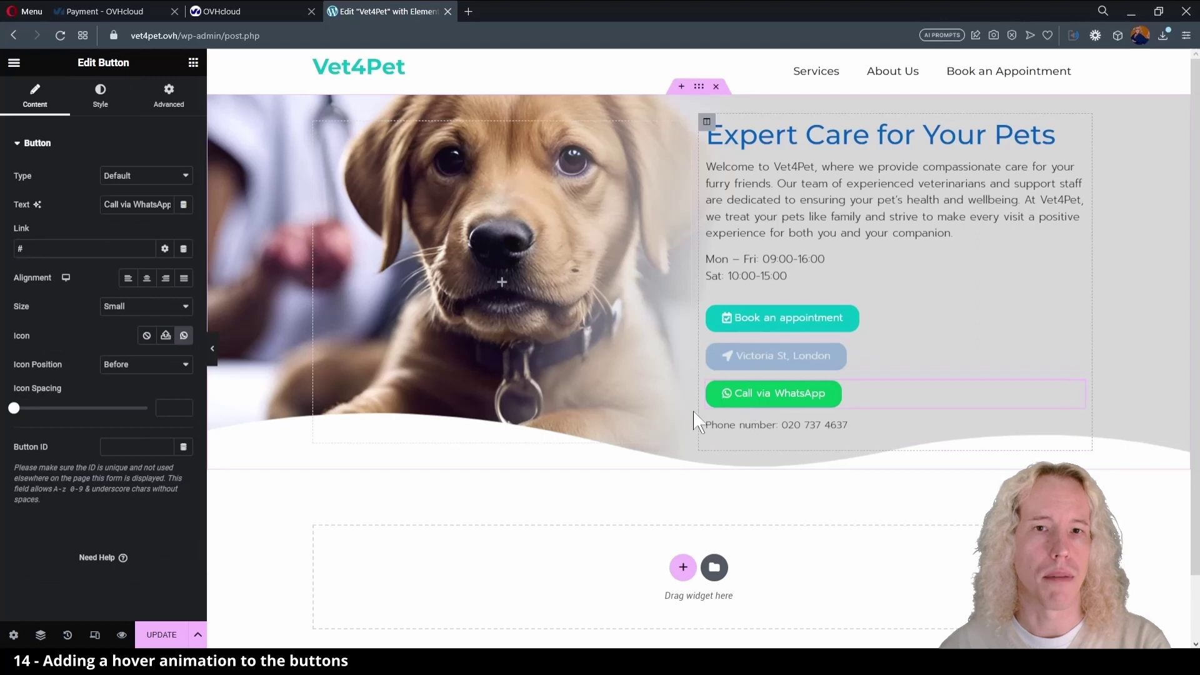
left_click(96, 111)
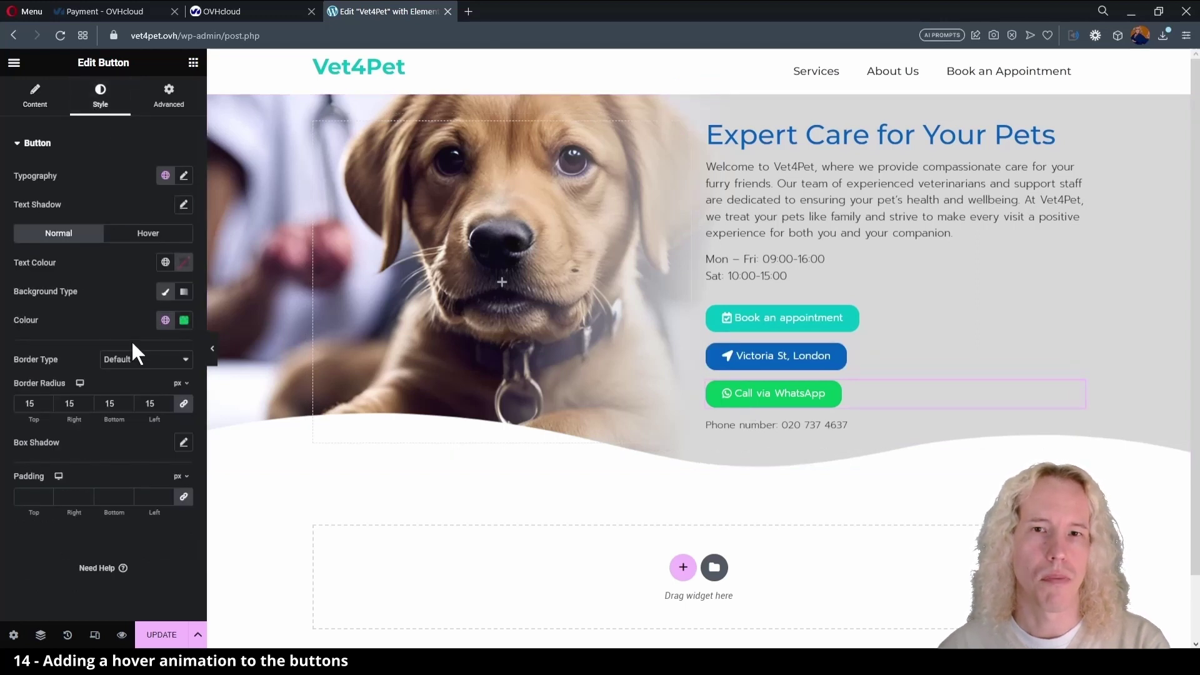
left_click(135, 237)
left_click(53, 394)
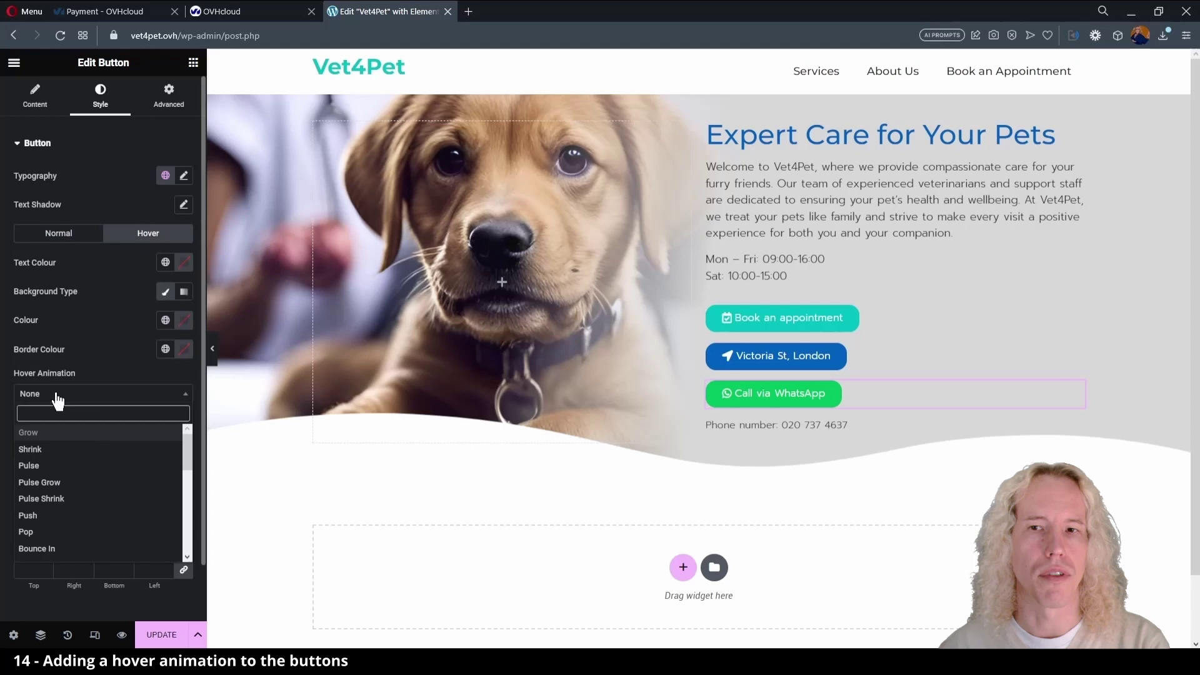
left_click(53, 450)
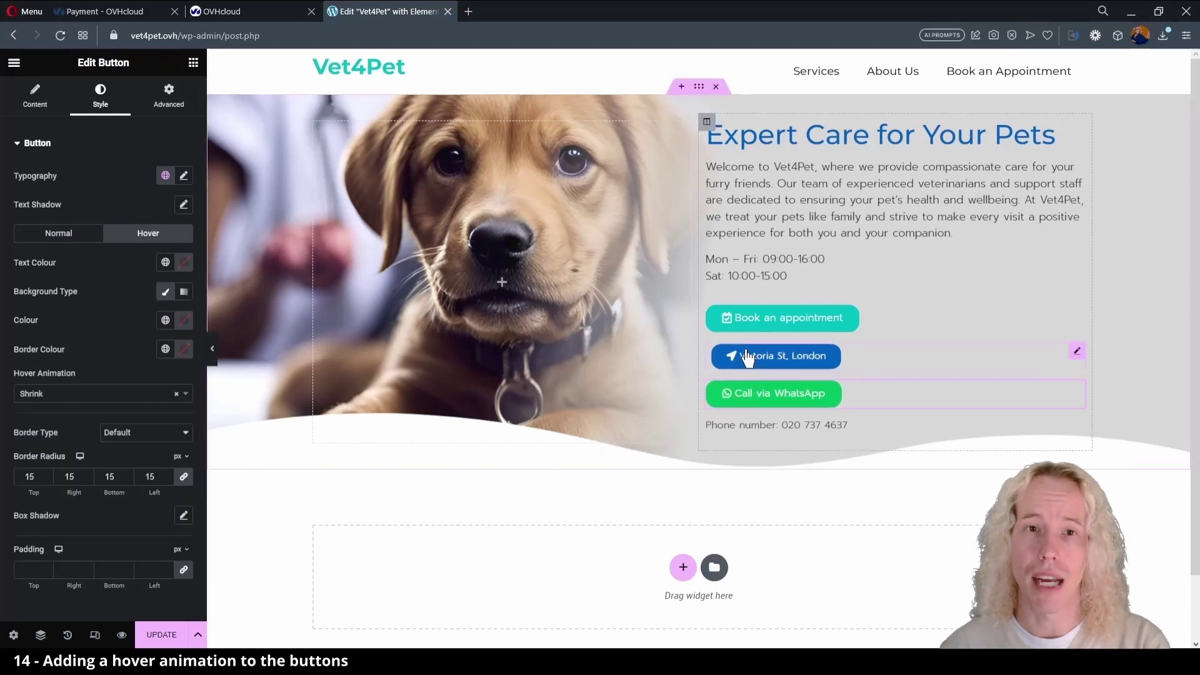
left_click(162, 634)
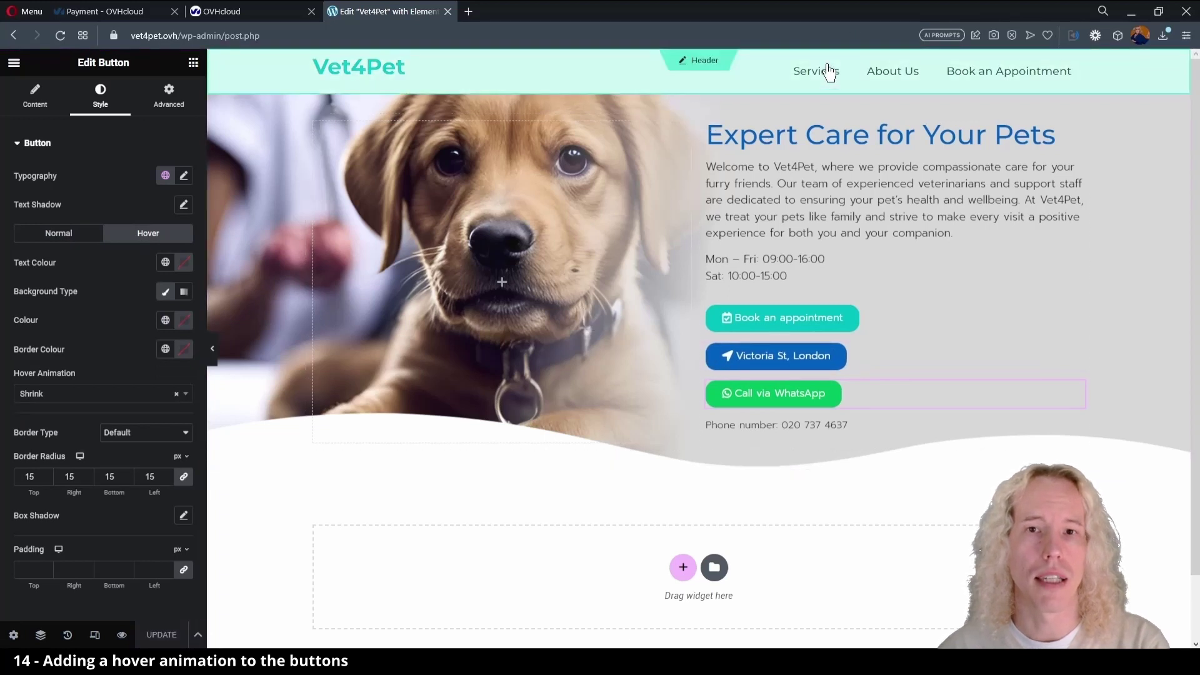
- In Appearance > Menus, set the Book an Appointment item's URL to /appointment-booking
left_click(14, 64)
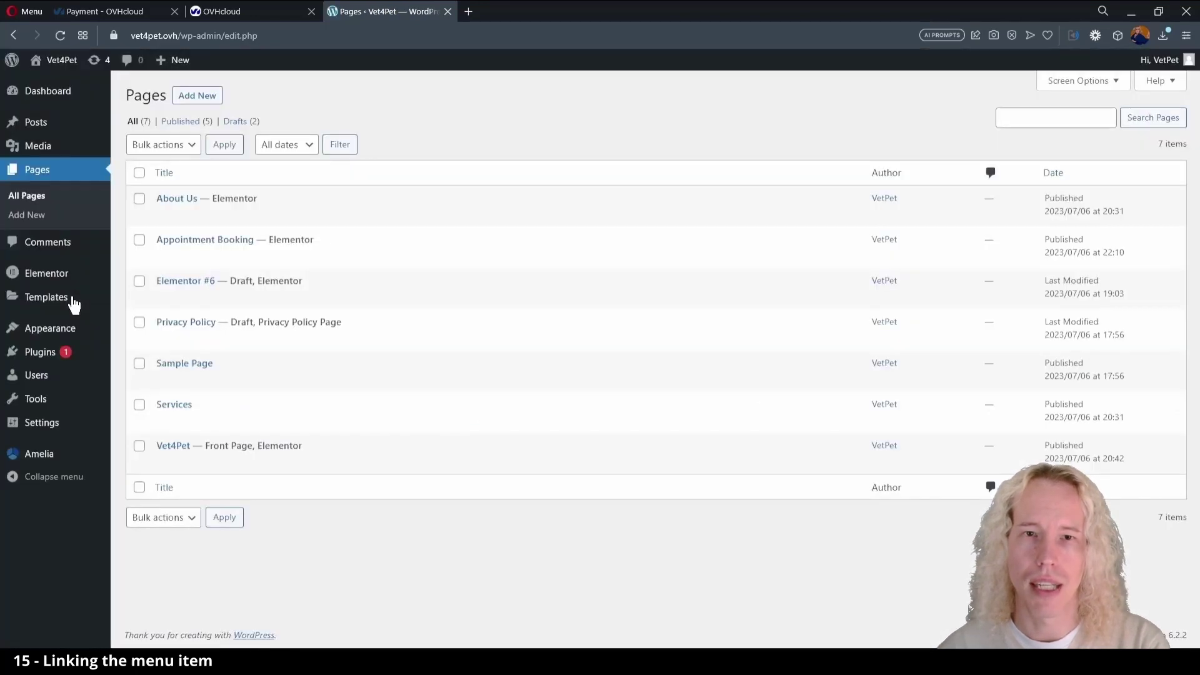
mouse_move(47, 337)
left_click(149, 375)
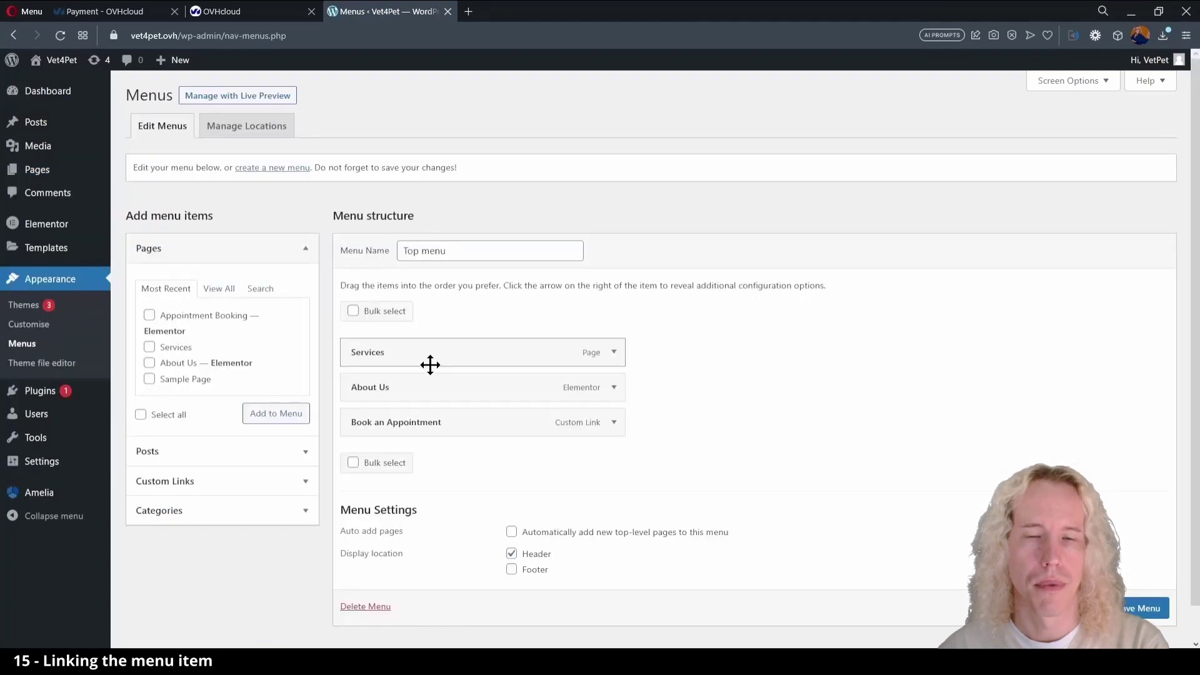
left_click(612, 423)
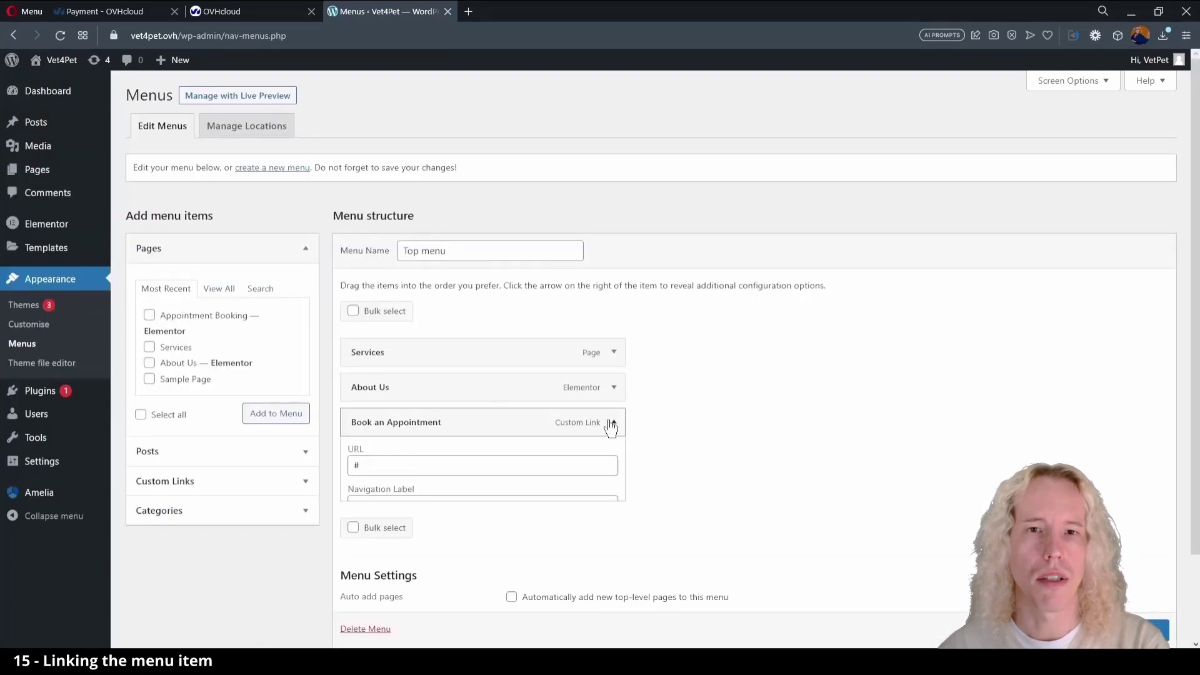
left_click(482, 462)
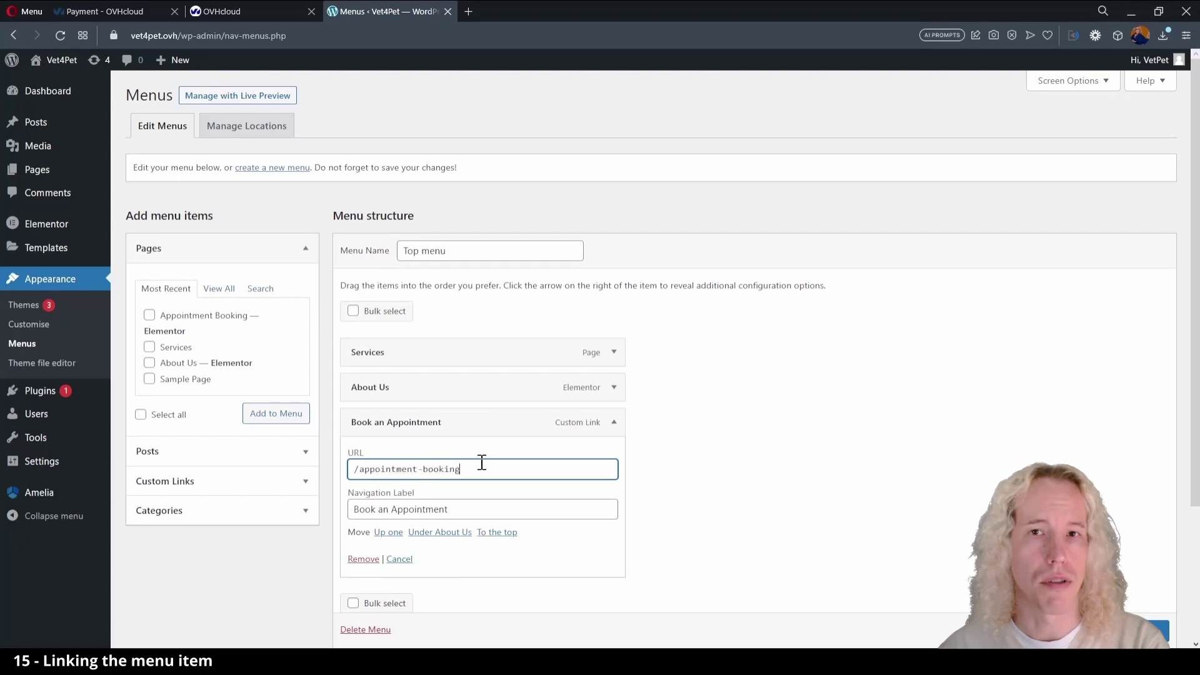
left_click(719, 477)
scroll(719, 477, "down", 2)
scroll(776, 469, "down", 1)
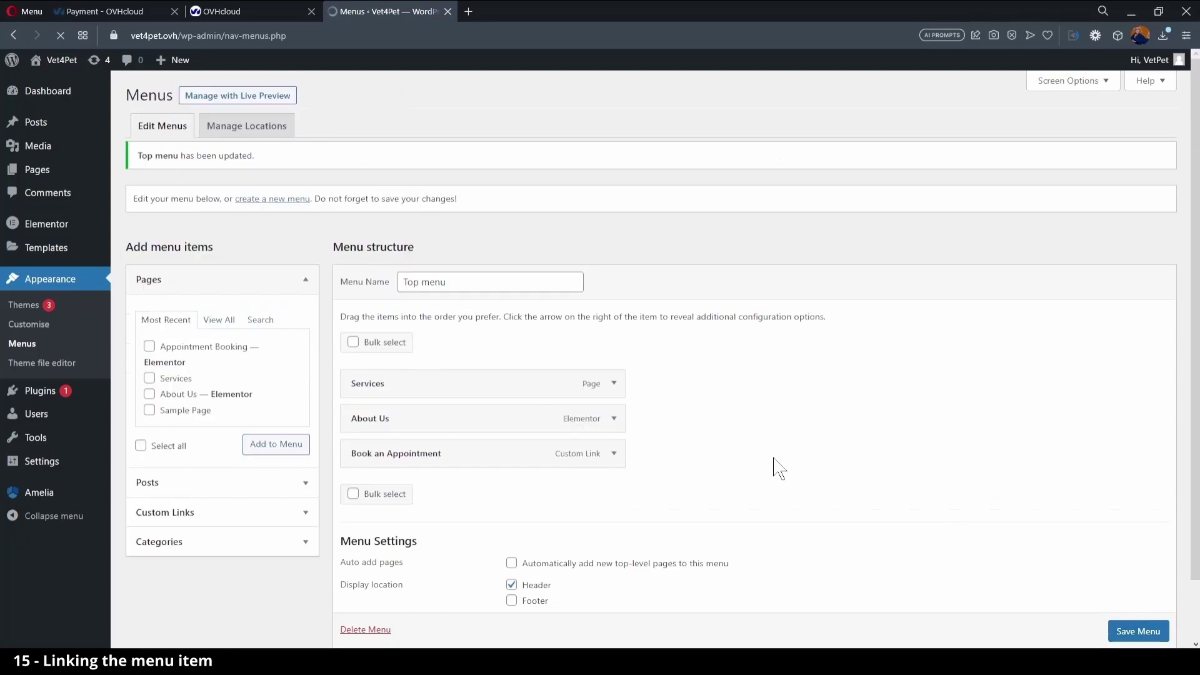
- Follow the live Book an Appointment menu link, pick Microchipping, then return to the Dashboard
mouse_move(53, 59)
left_click(55, 81)
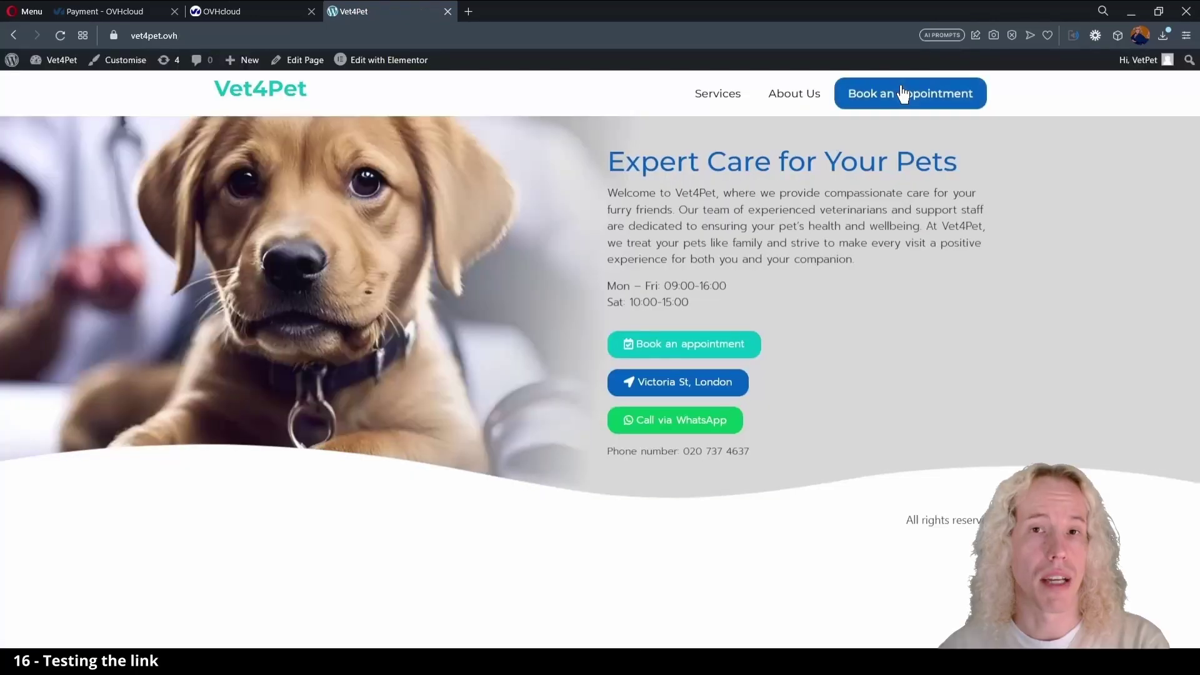
left_click(900, 95)
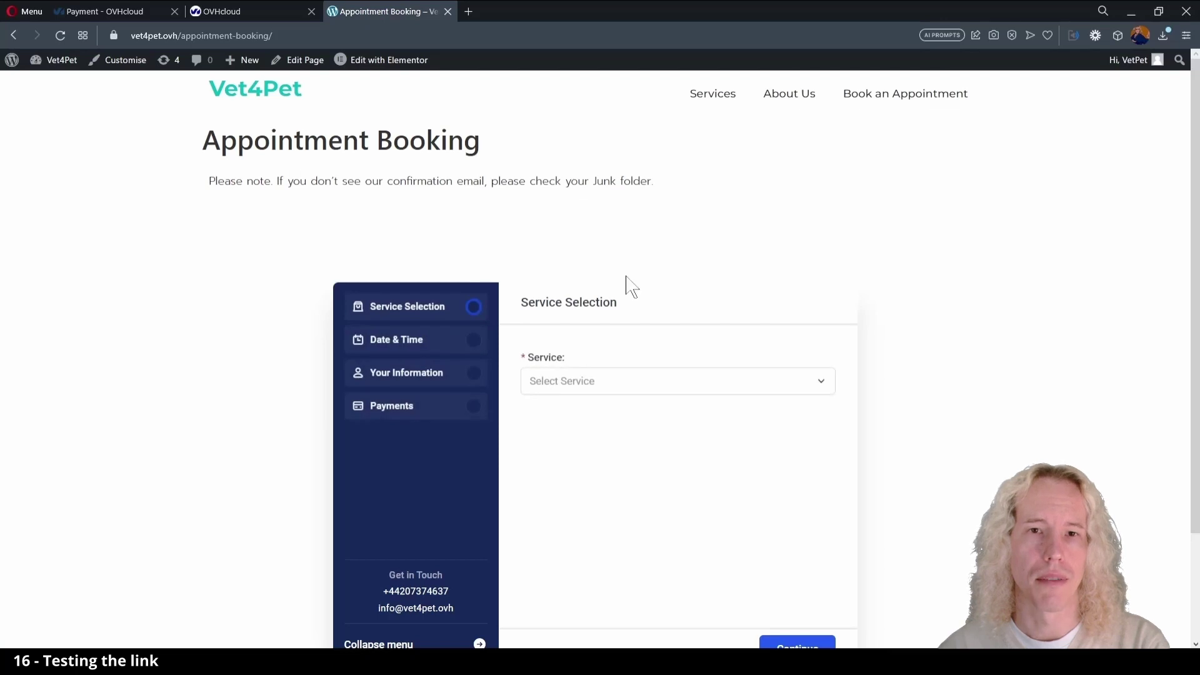
scroll(626, 284, "down", 2)
left_click(624, 279)
left_click(600, 350)
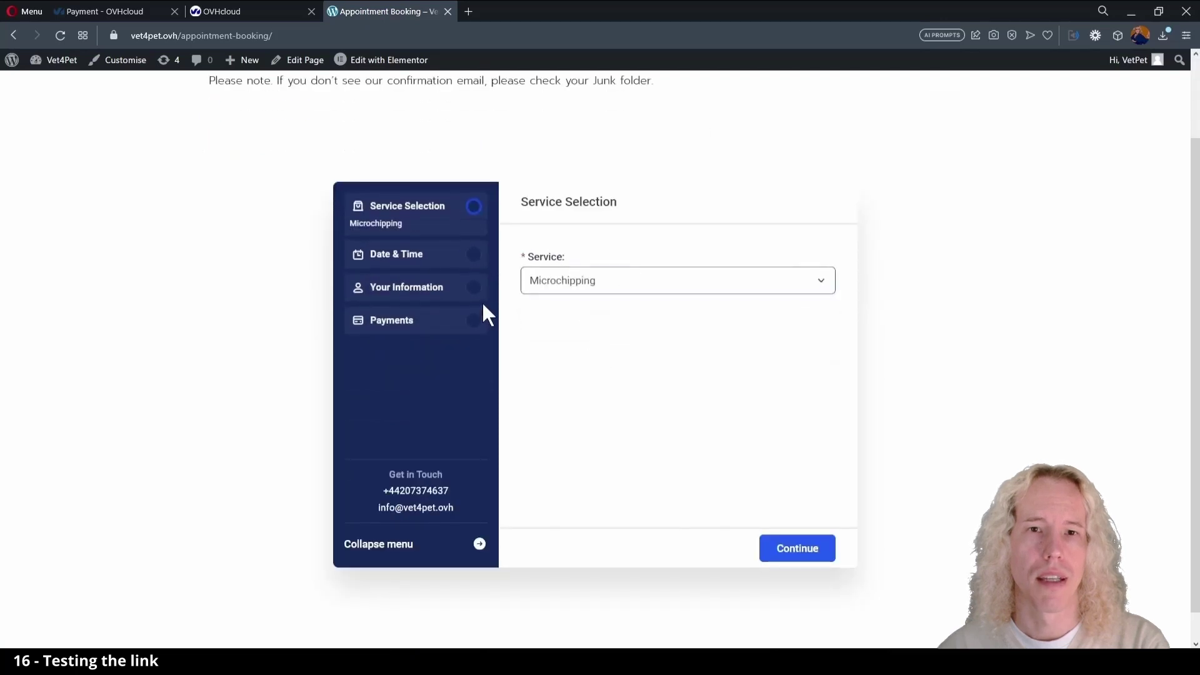
scroll(510, 100, "up", 2)
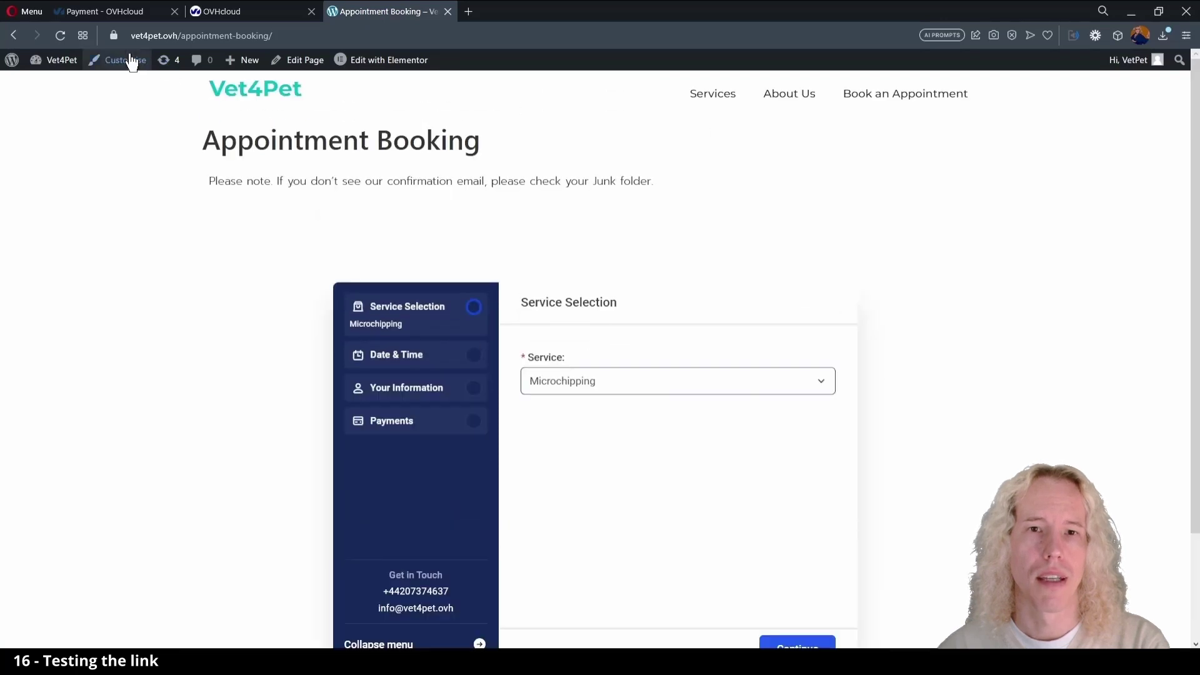
left_click(62, 88)
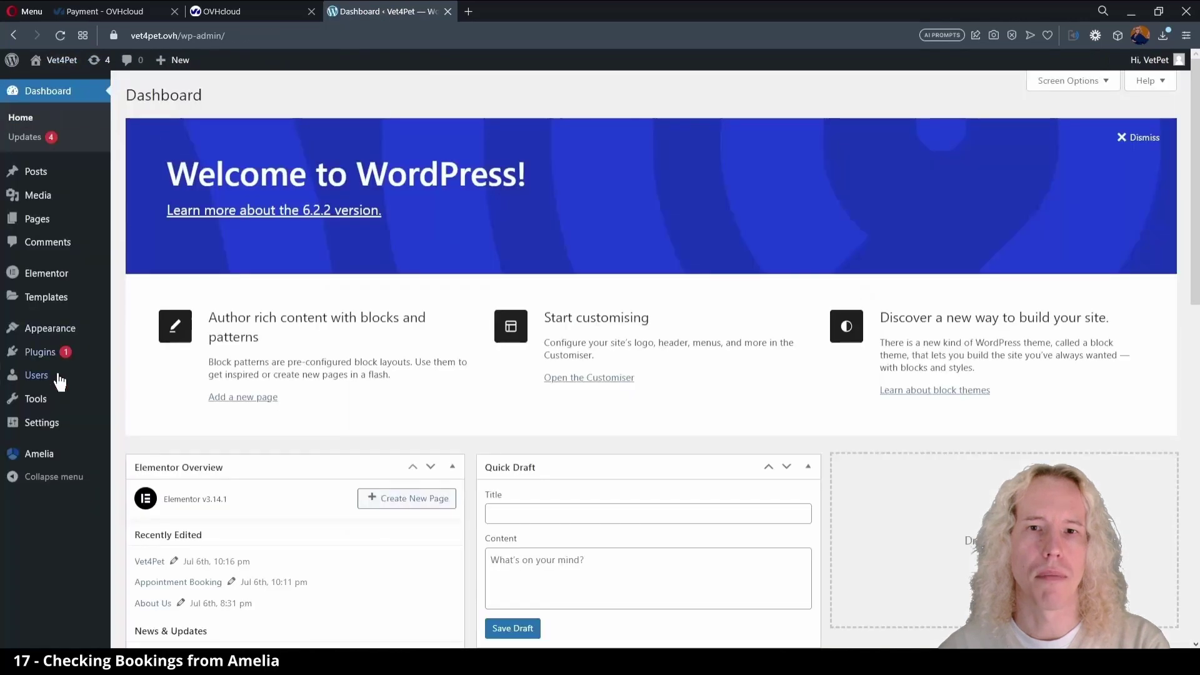
- Set the Amelia dashboard date range to 14–31 July and list its appointments
mouse_move(35, 457)
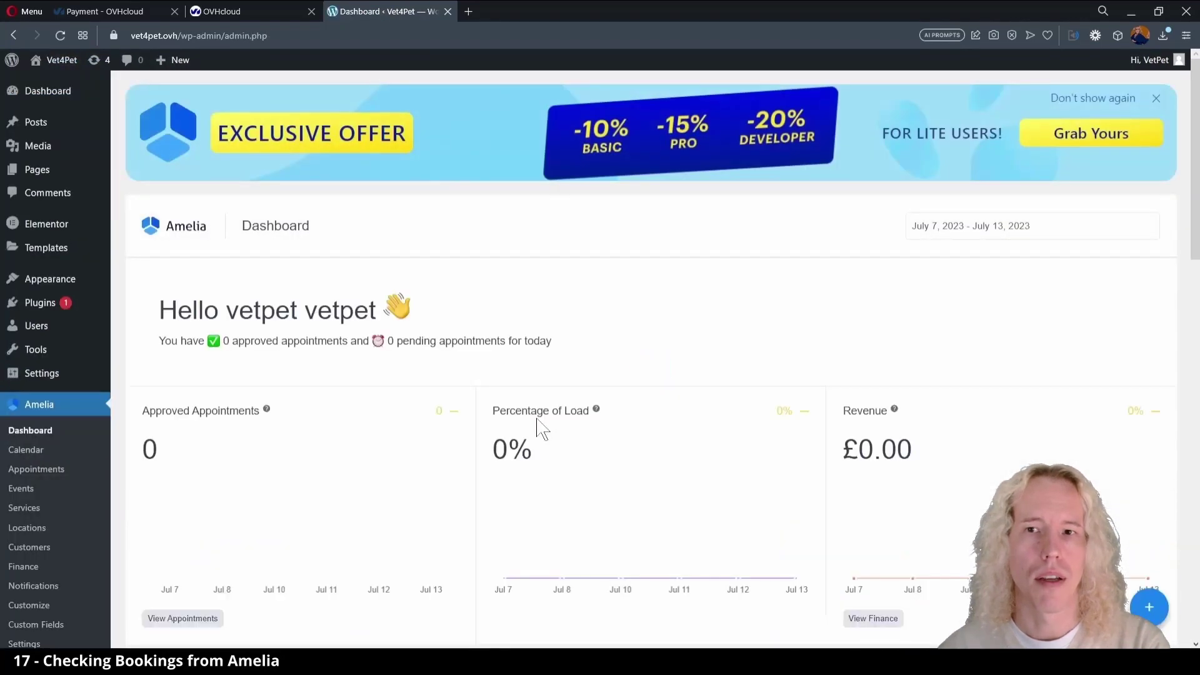
left_click(985, 226)
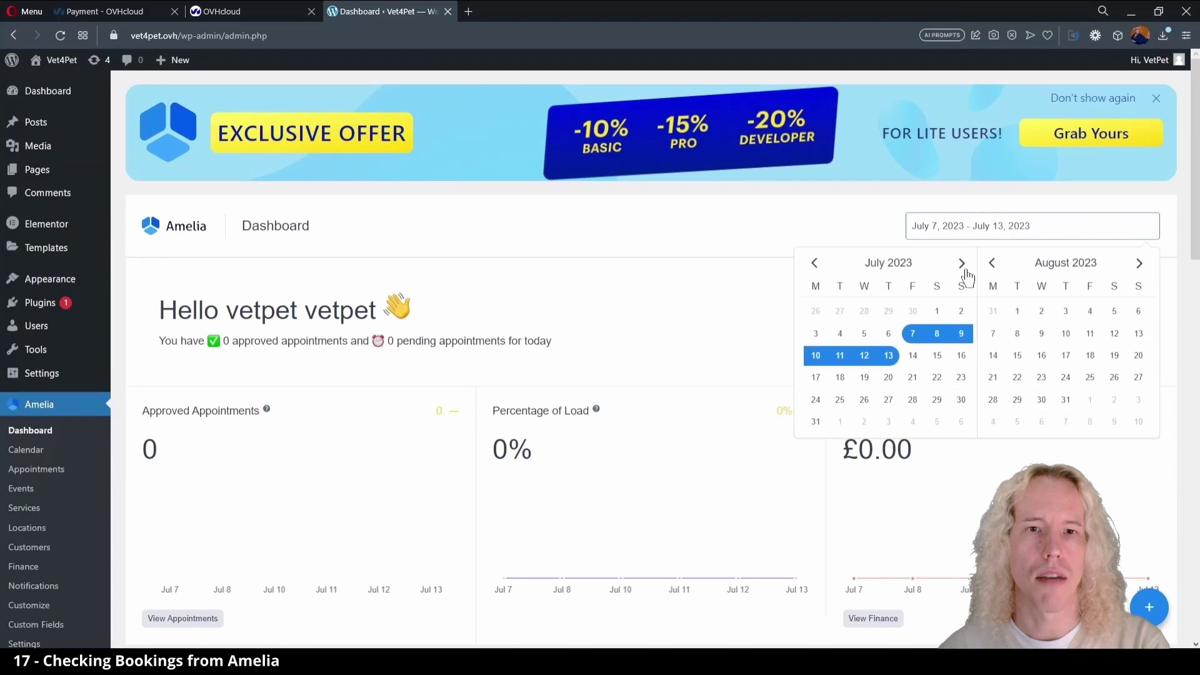
left_click(912, 355)
left_click(807, 427)
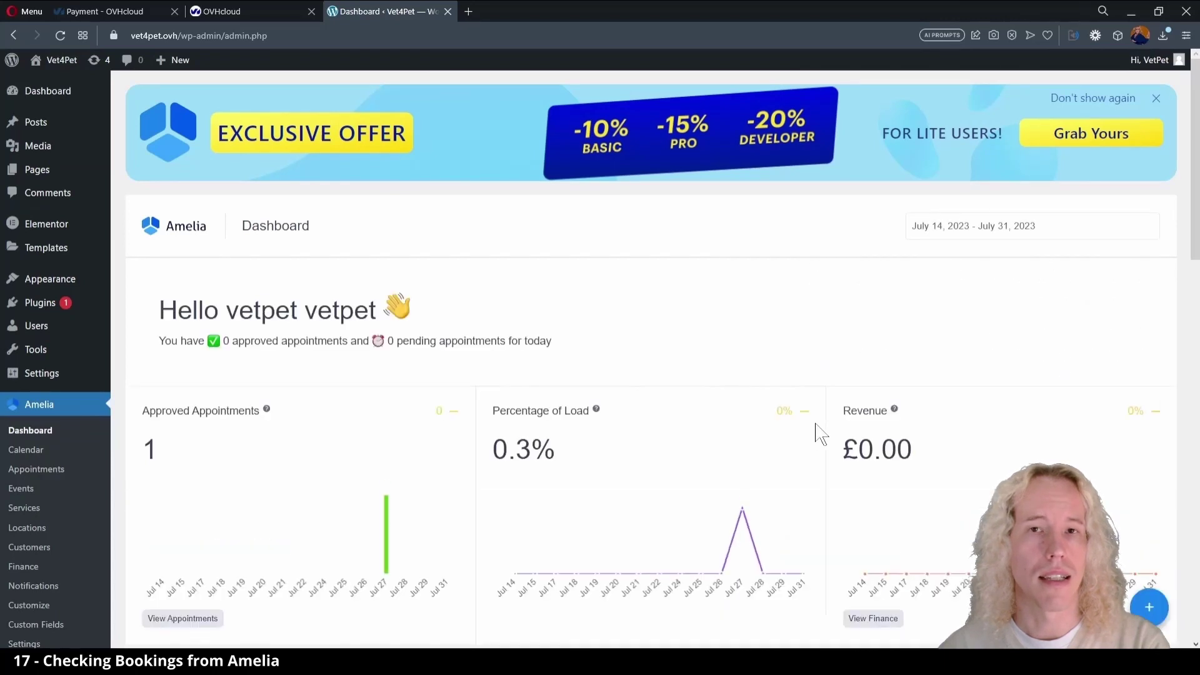
left_click(188, 619)
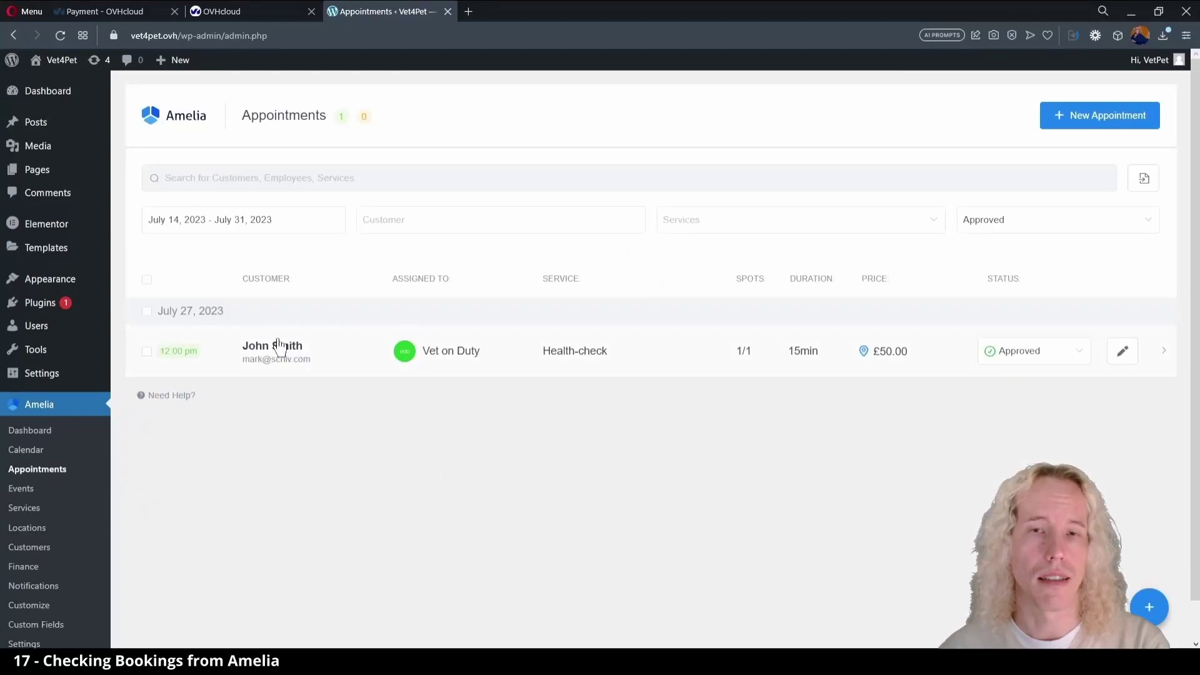
- Expand the 27 July Health-check booking and review its pending £50.00 payment details
left_click(650, 360)
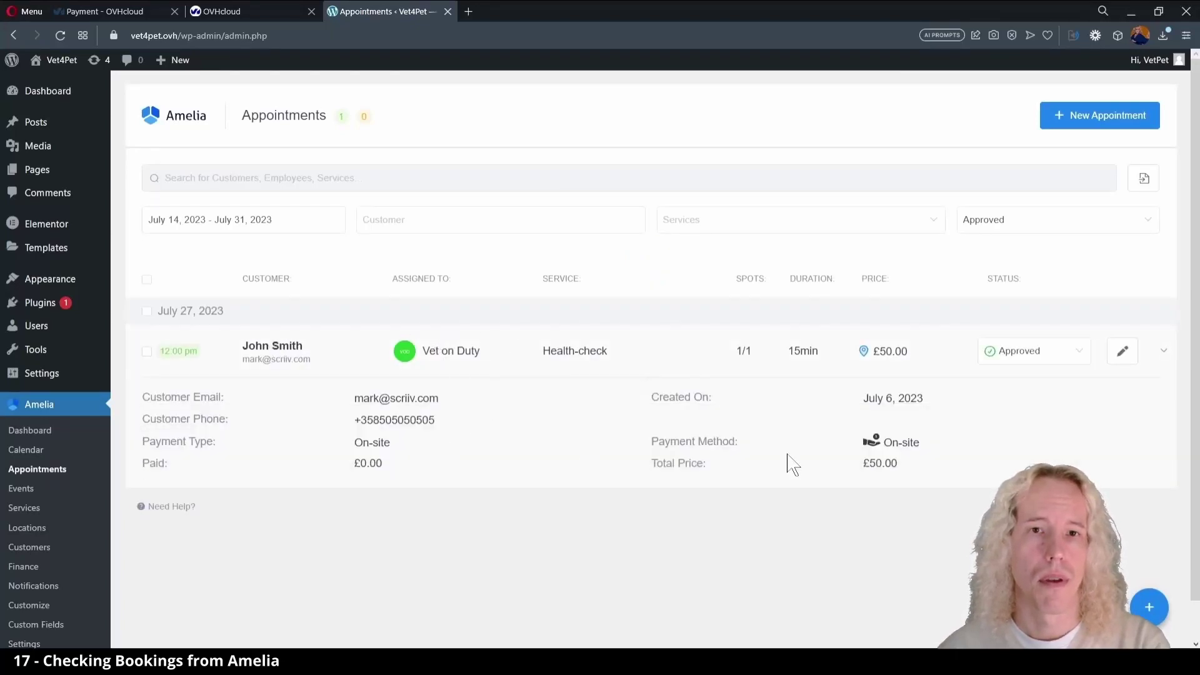
scroll(520, 500, "down", 1)
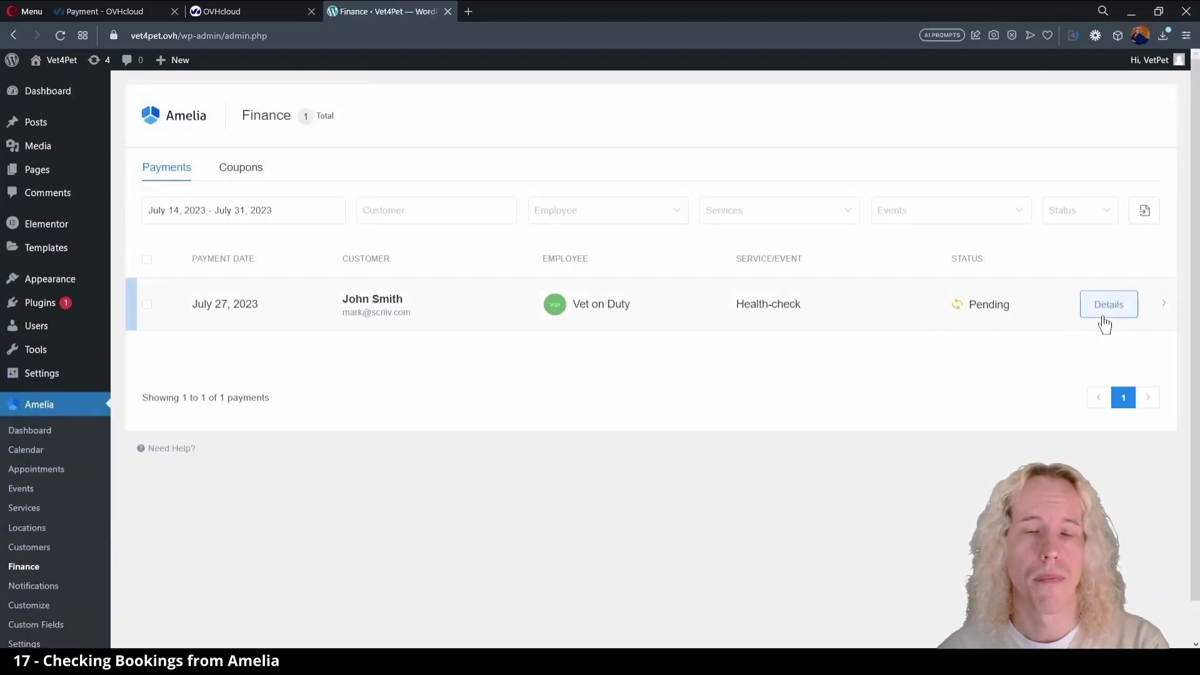
left_click(1105, 318)
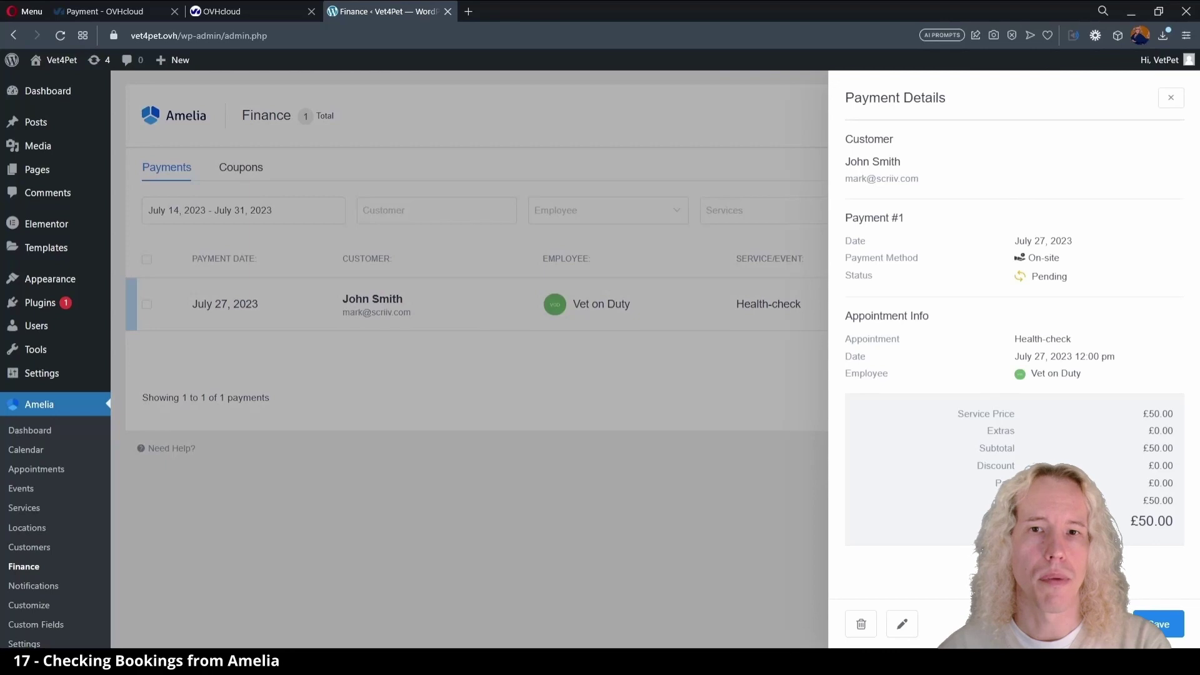
left_click(1157, 616)
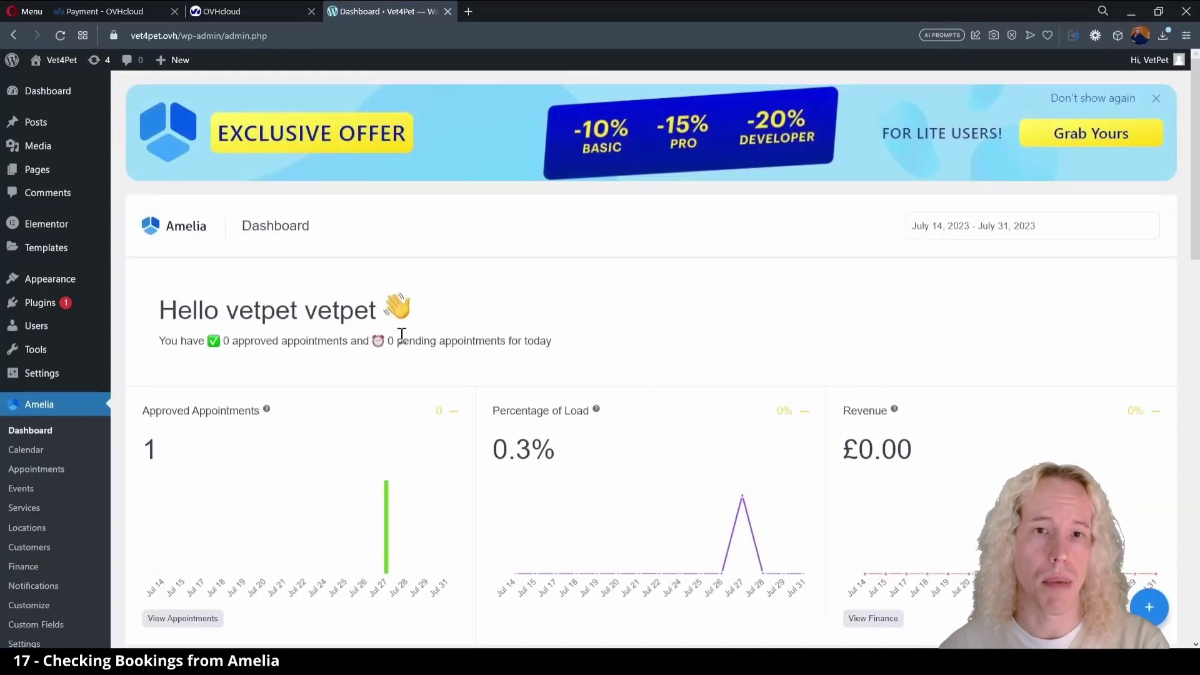
- In a new tab, log in to OVH webmail with the account password and open the Health-check Appointment Approved email
left_click(470, 9)
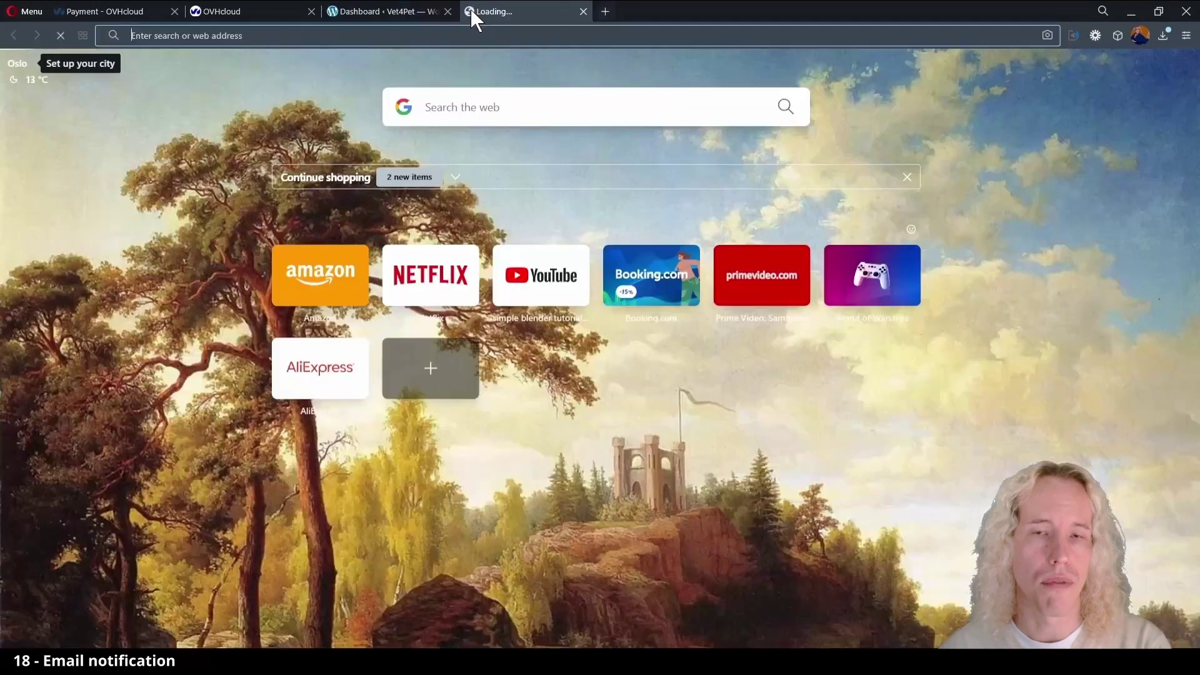
type("ovh email")
key("Return")
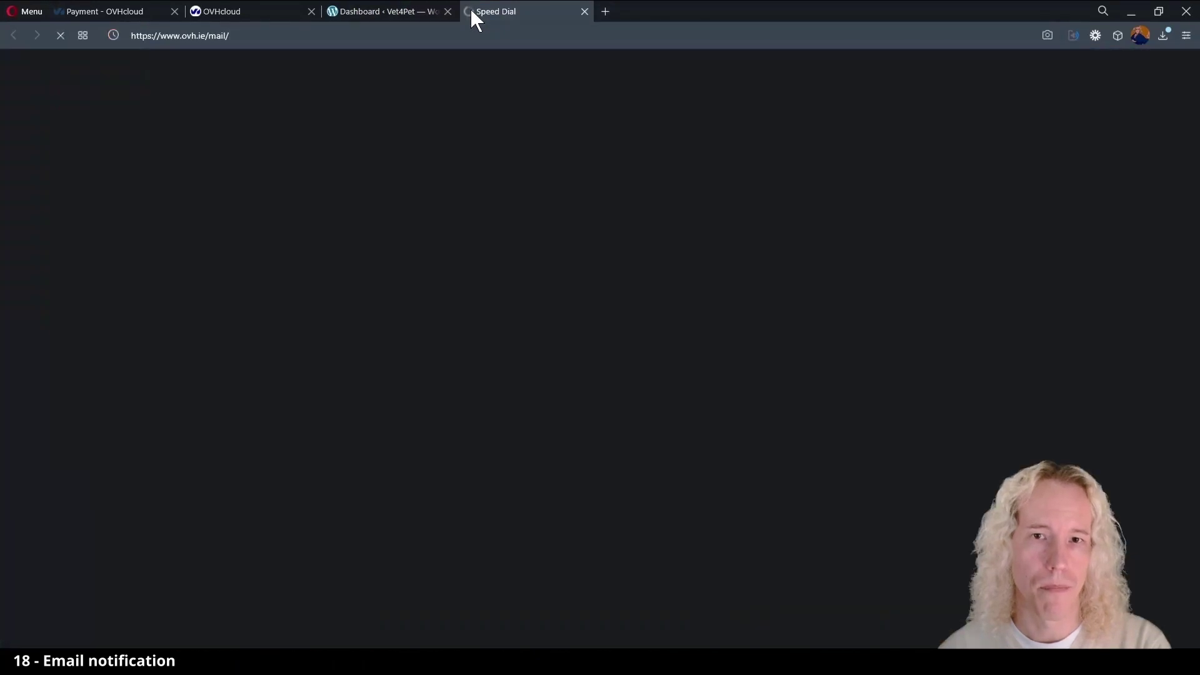
type("**********")
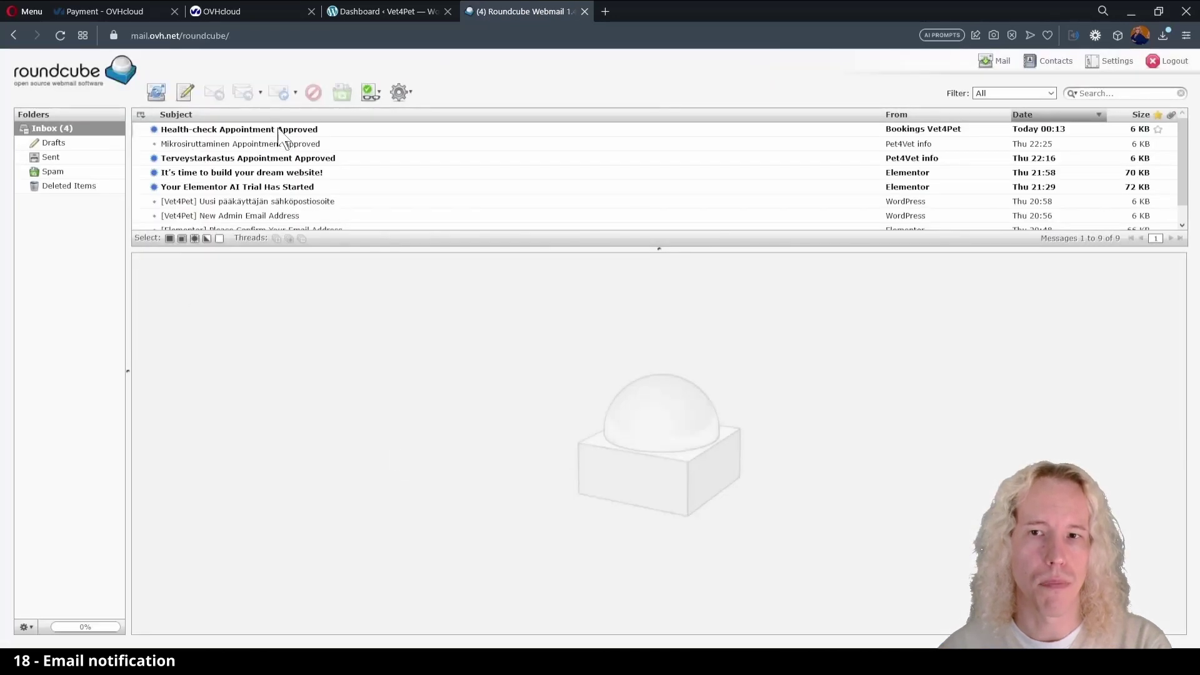
left_click(280, 130)
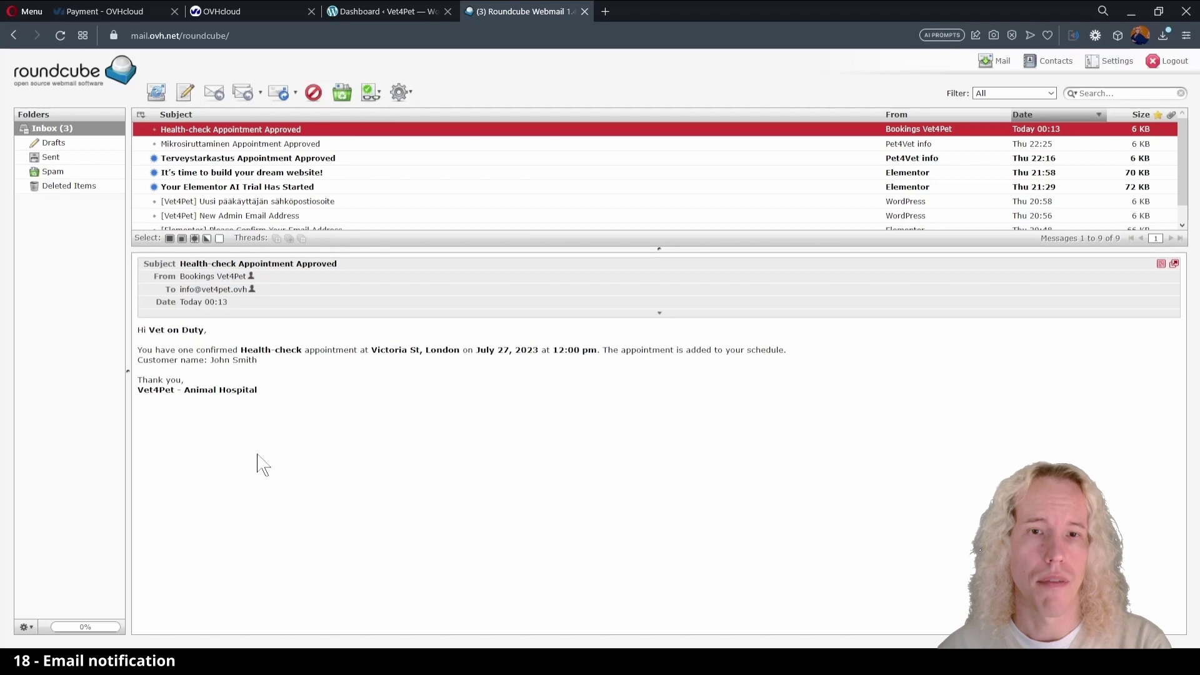